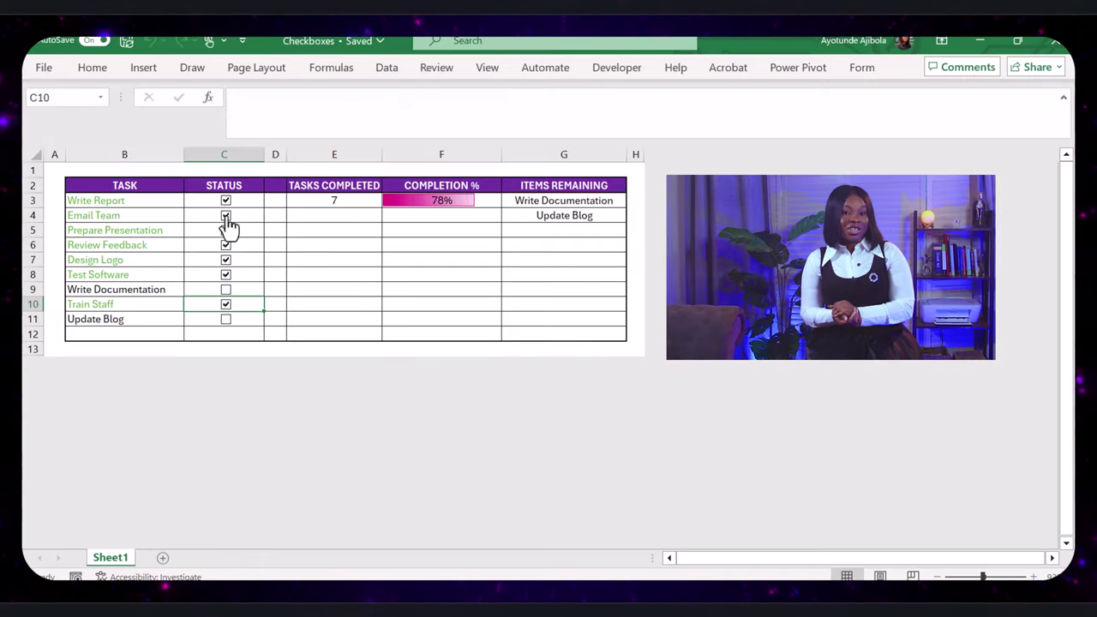
- Tick and untick several task checkboxes in the finished tracker to show the totals updating
click(225, 244)
click(225, 215)
click(225, 229)
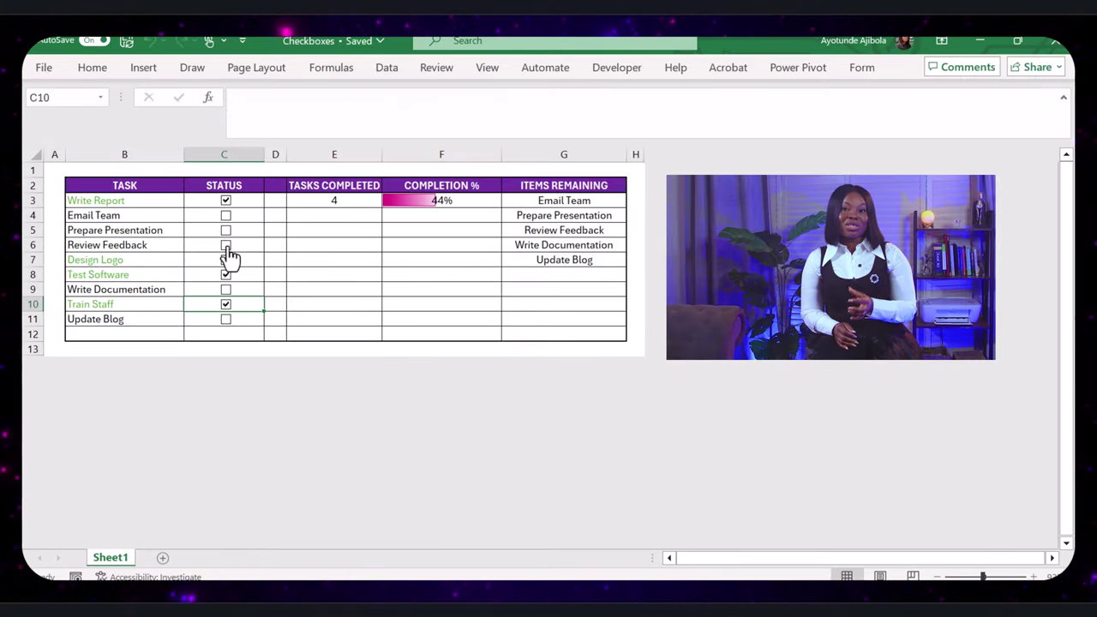
click(225, 244)
click(226, 259)
click(225, 288)
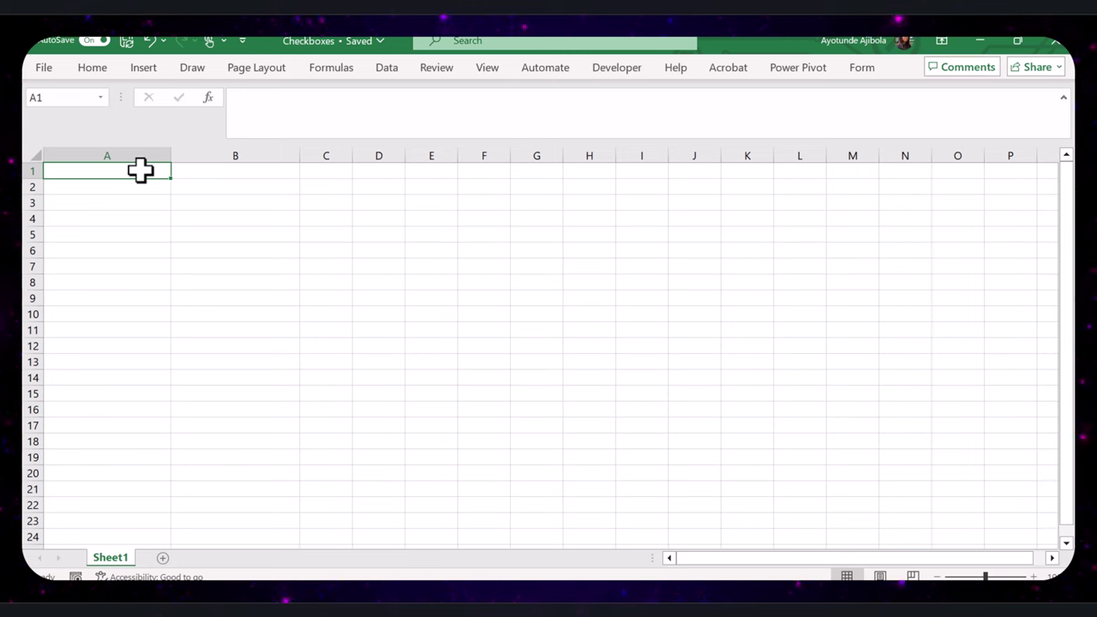
- Enter TASK in A1 with Write Report, Email Team, Prepare Presentation and Review Feedback below
text(TASK)
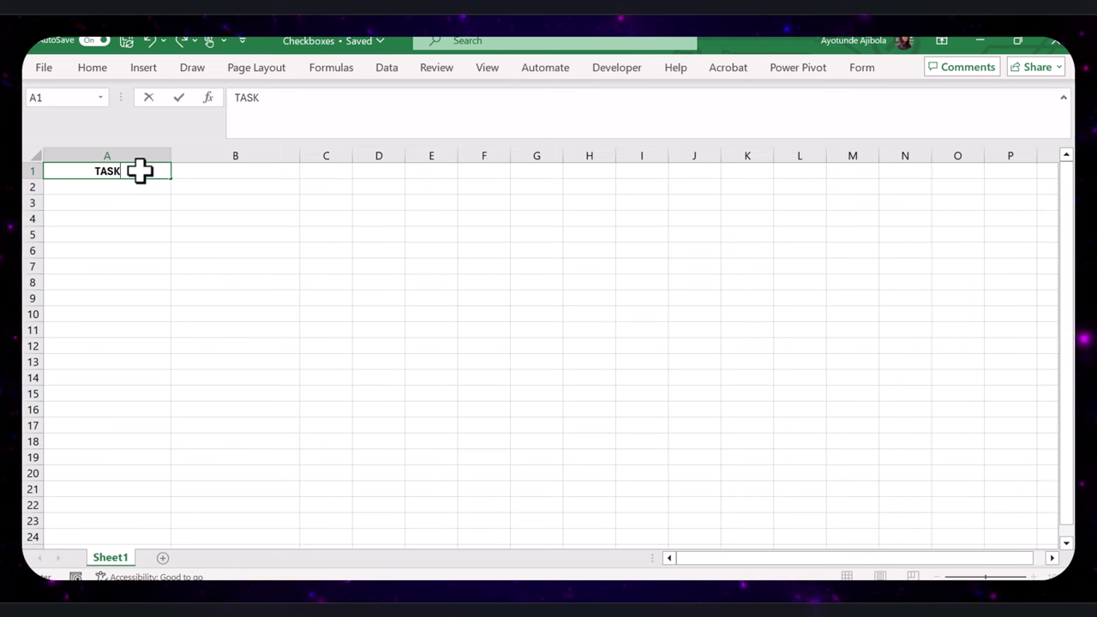
key(Return)
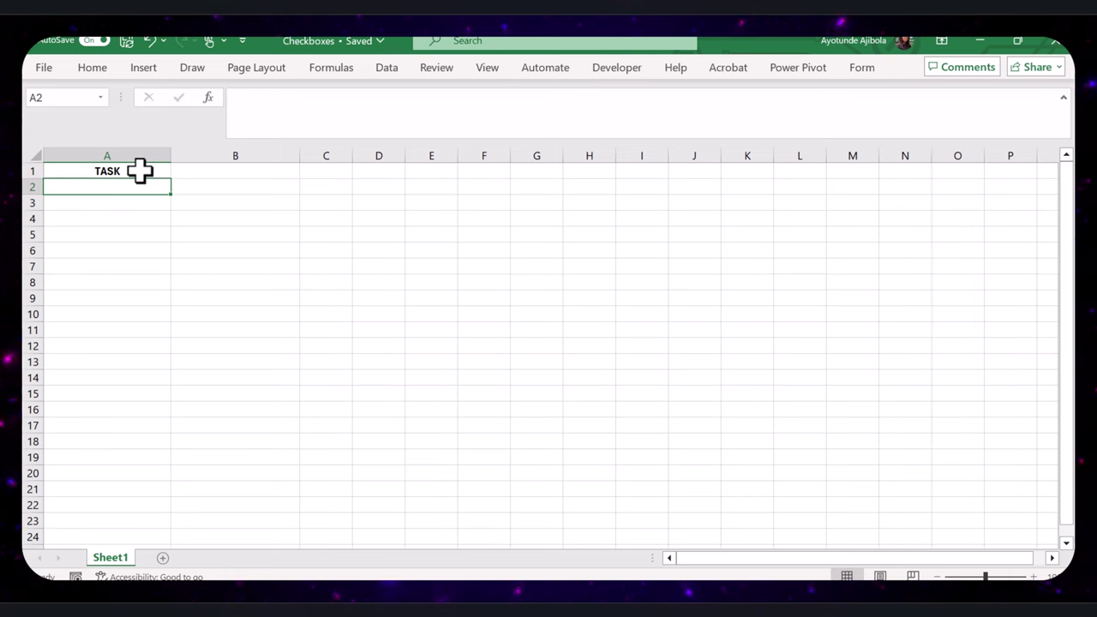
text(Write Report)
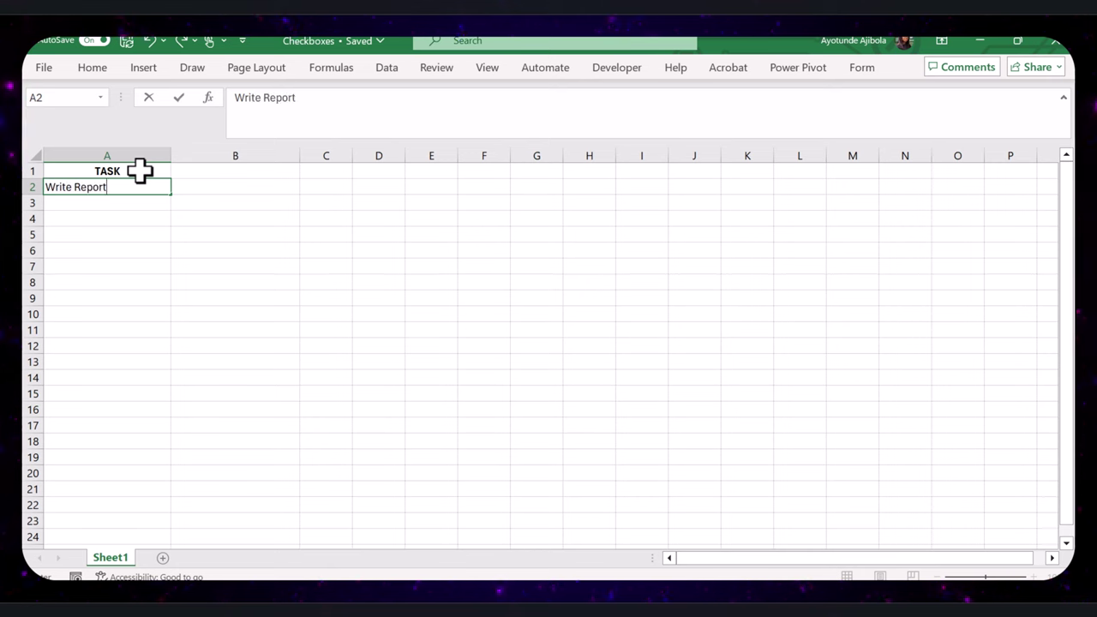
key(Return)
text(Email Team)
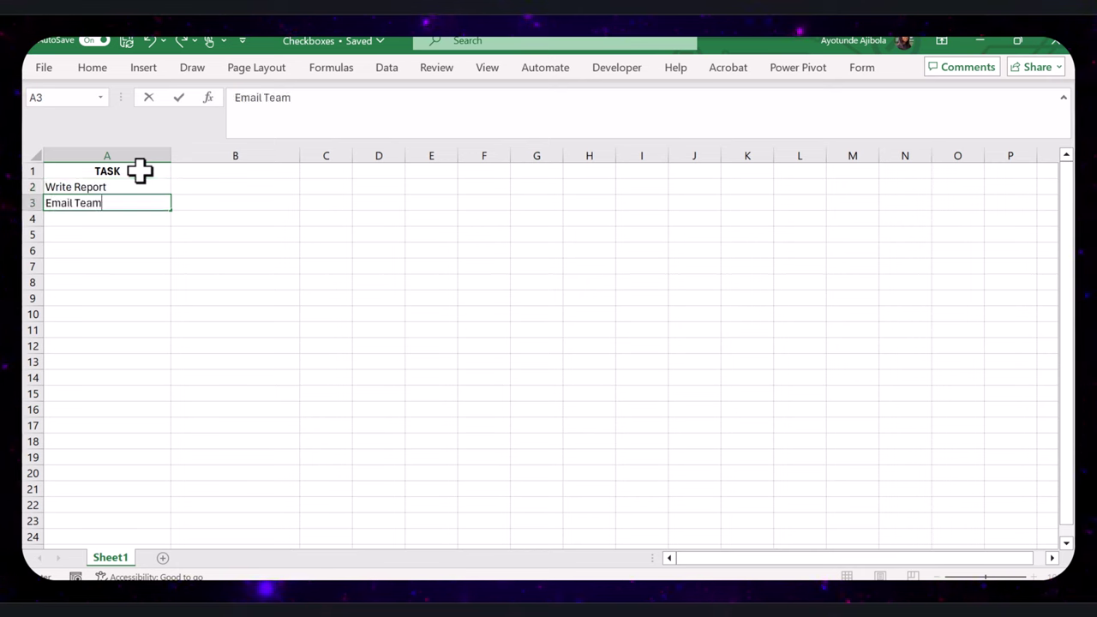
key(Return)
text(Prepare Presentation)
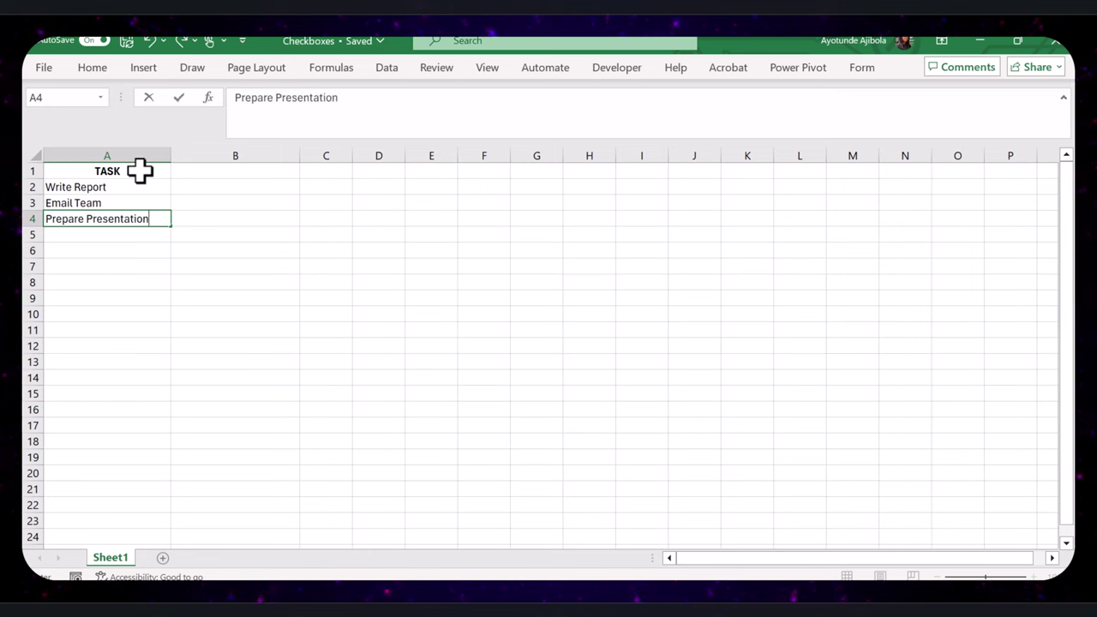
key(Return)
text(Review Feedback)
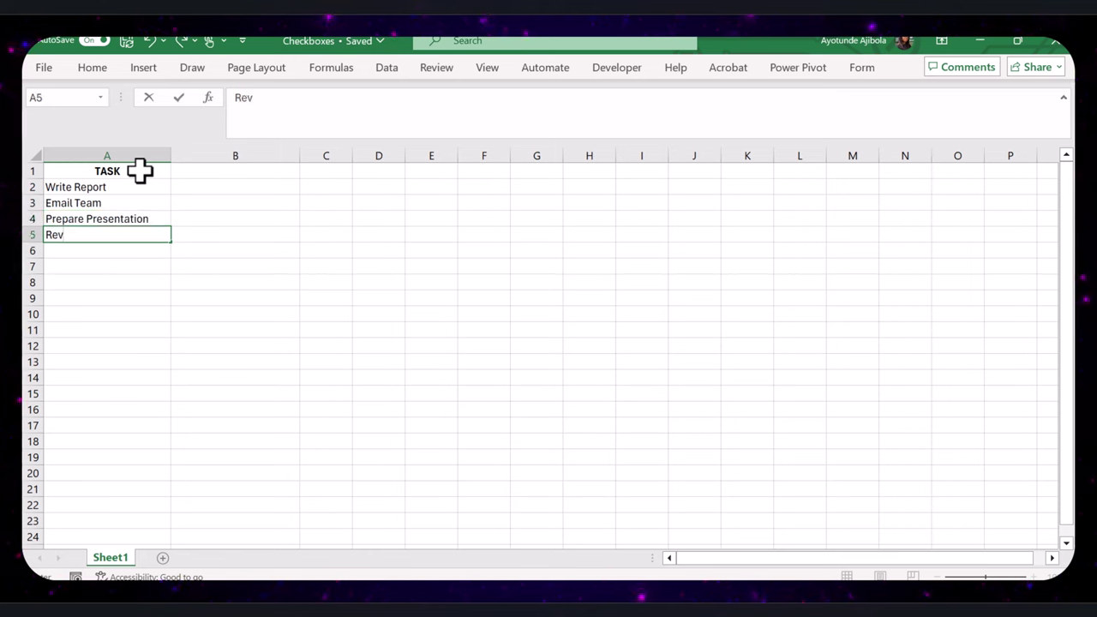
key(Return)
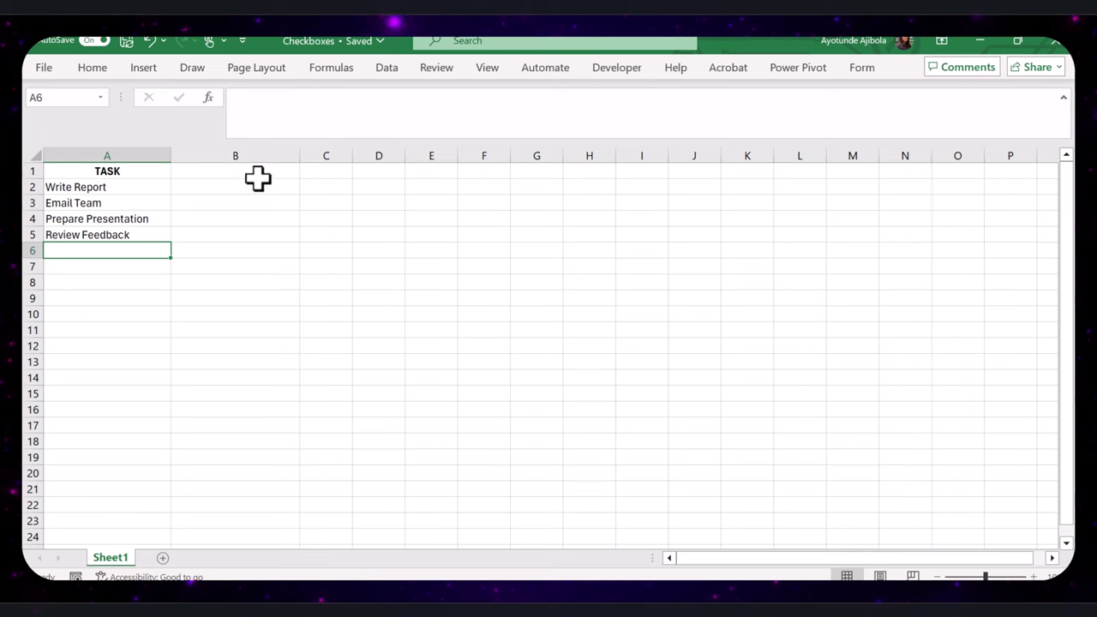
- Add the STATUS header in B1 and select B2
click(254, 173)
text(STATUS)
click(272, 185)
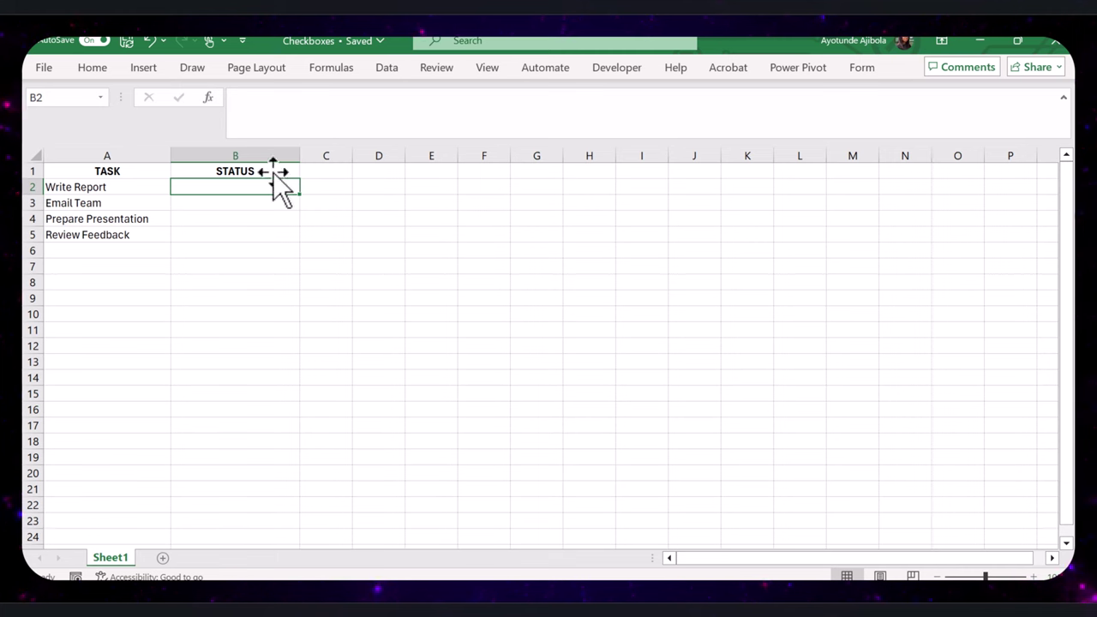
- Enable the Developer tab through Customize the Ribbon in Excel Options
click(606, 72)
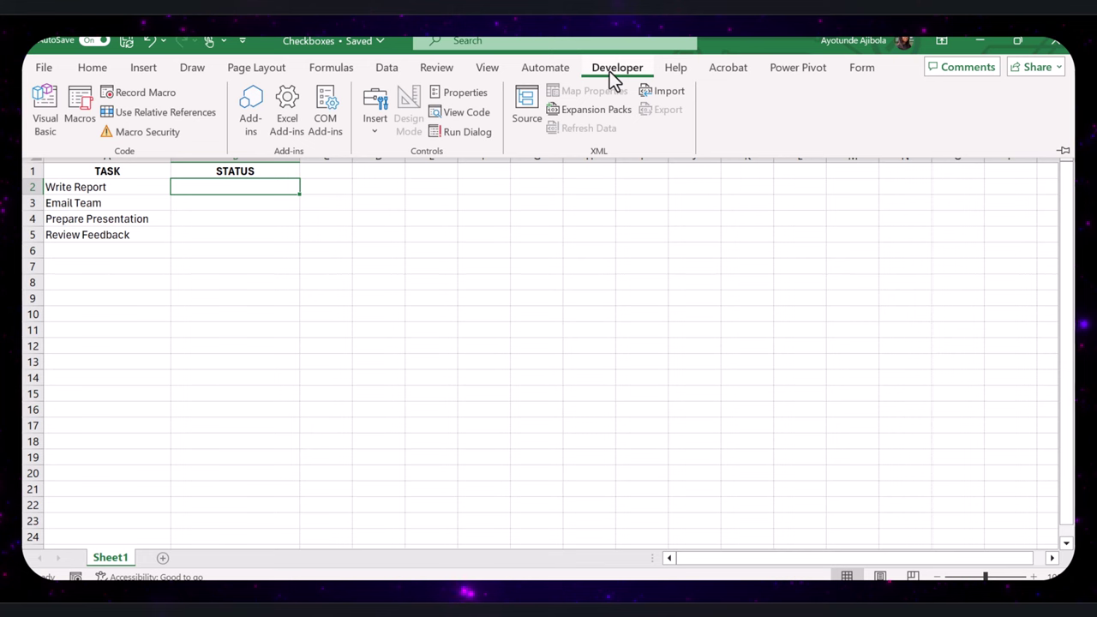
click(92, 69)
right_click(251, 145)
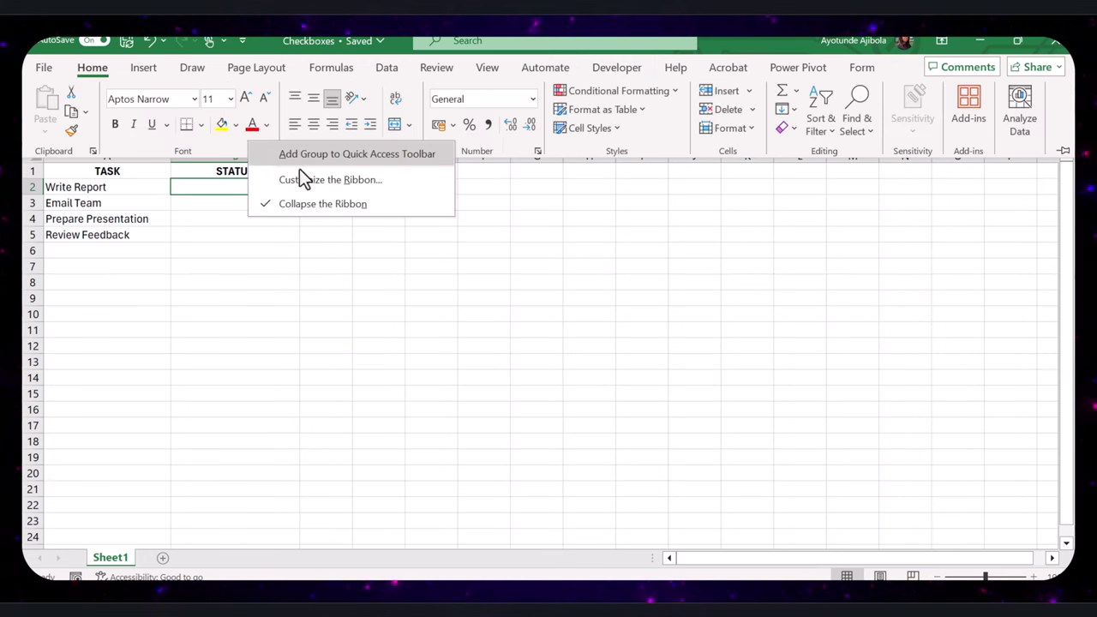
click(328, 178)
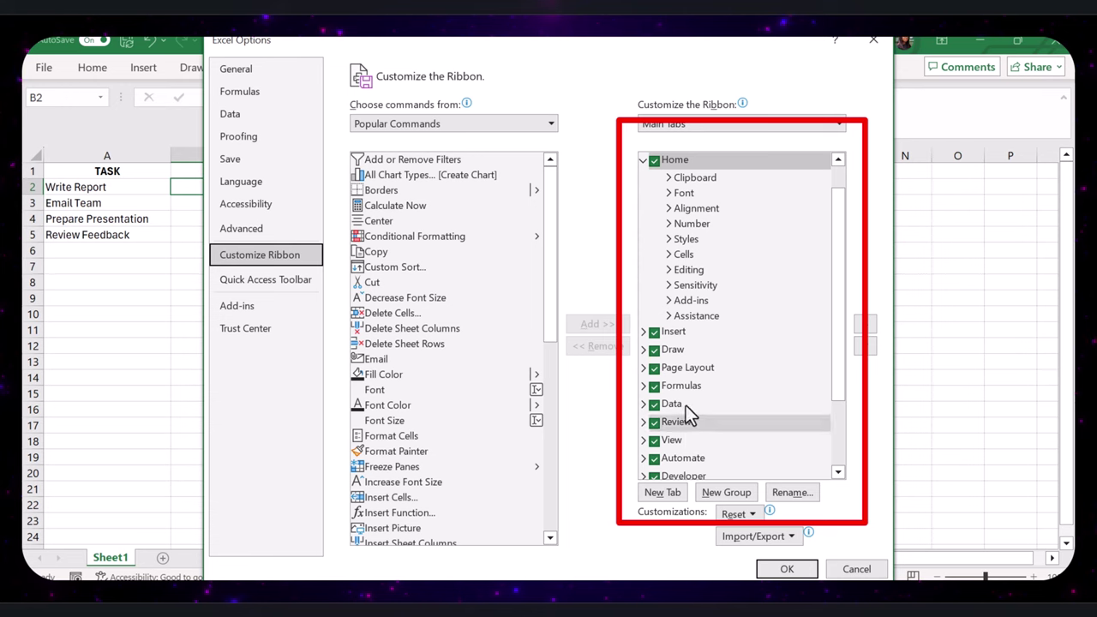
scroll(685, 406, down, 2)
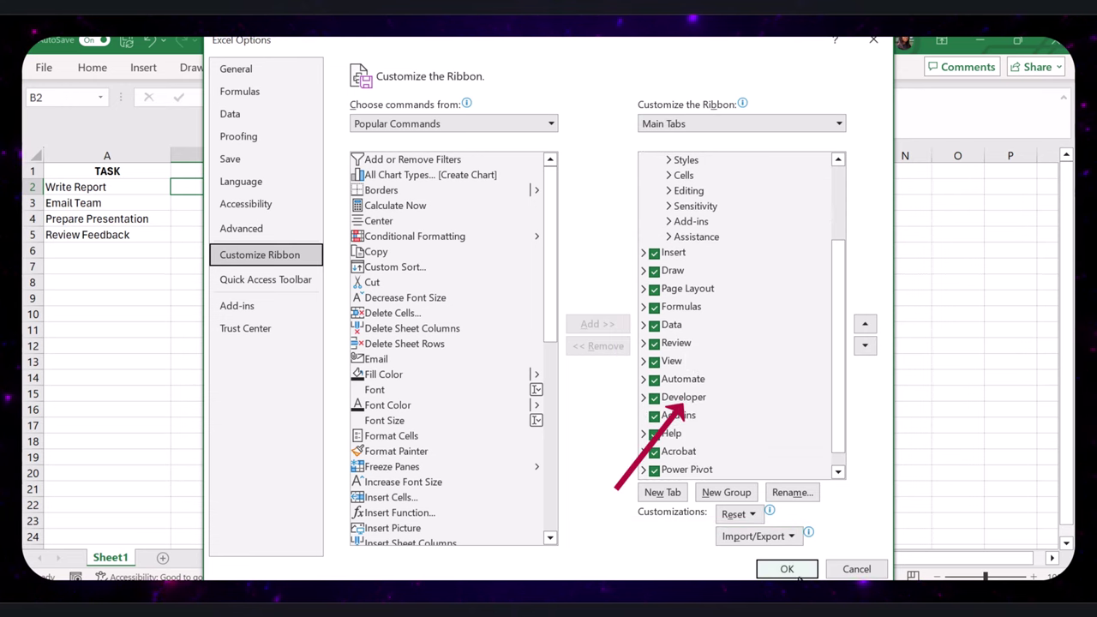
click(856, 568)
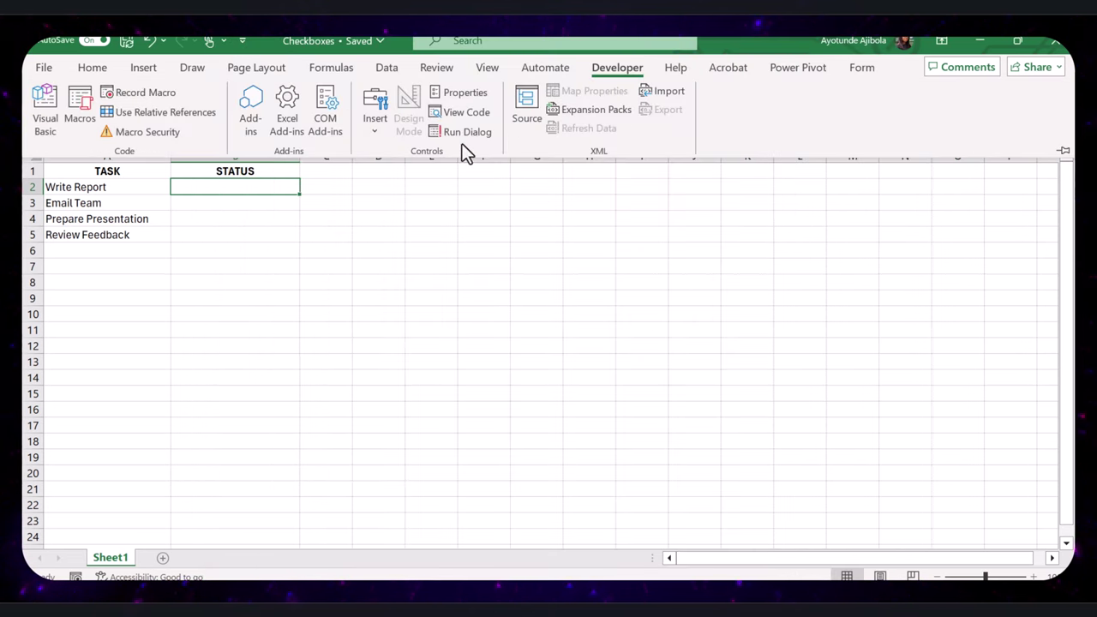
- Draw a Check Box form control in B2 and start editing its label
click(375, 133)
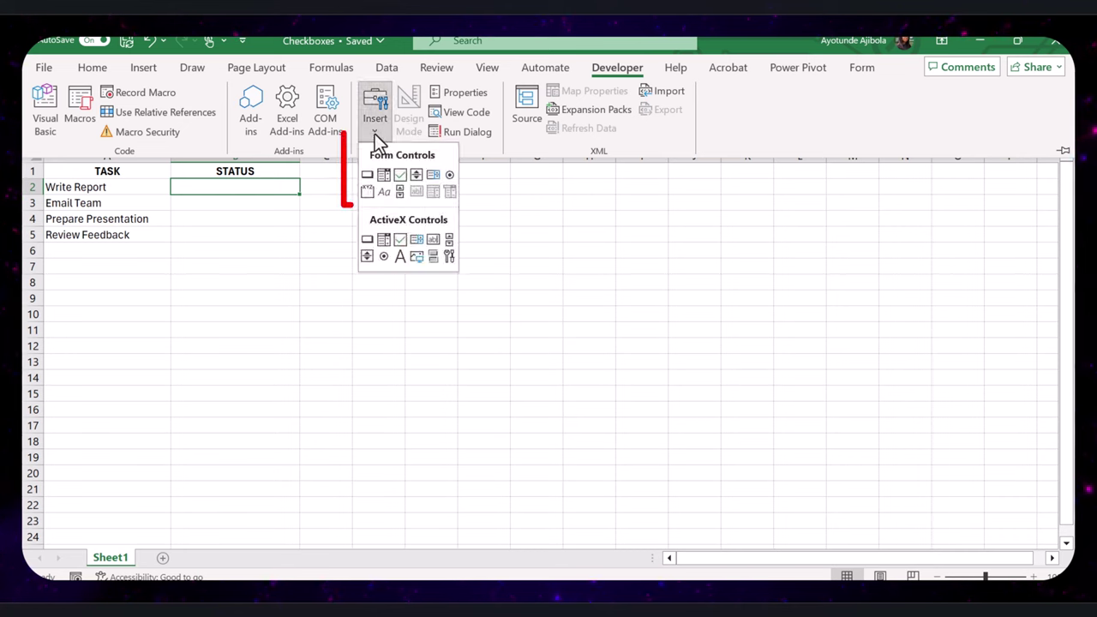
click(399, 175)
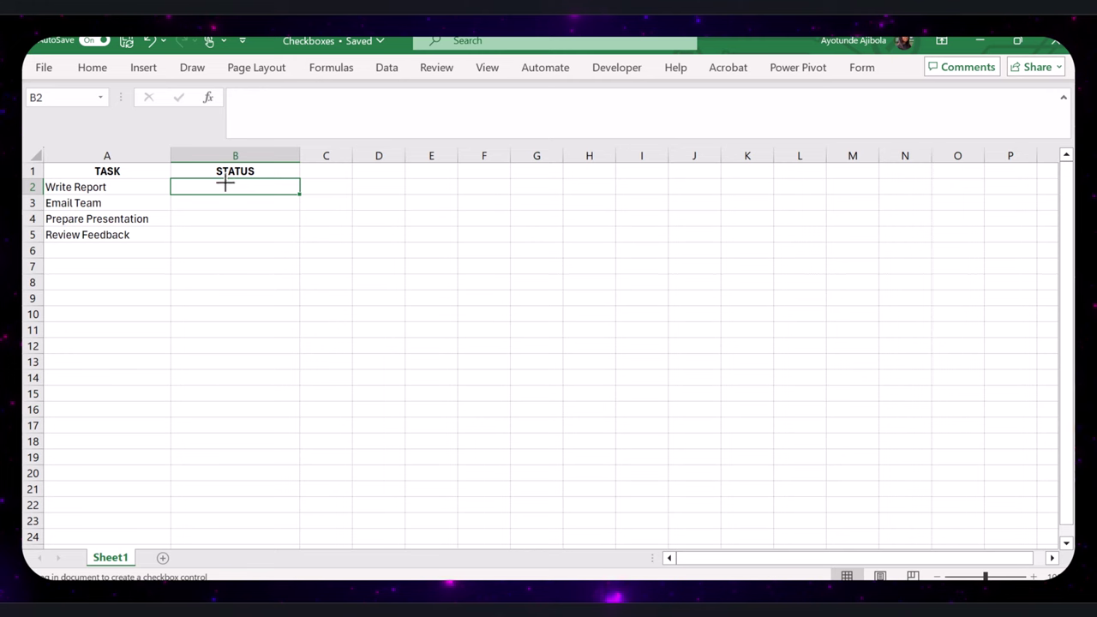
drag(226, 184, 244, 190)
click(278, 229)
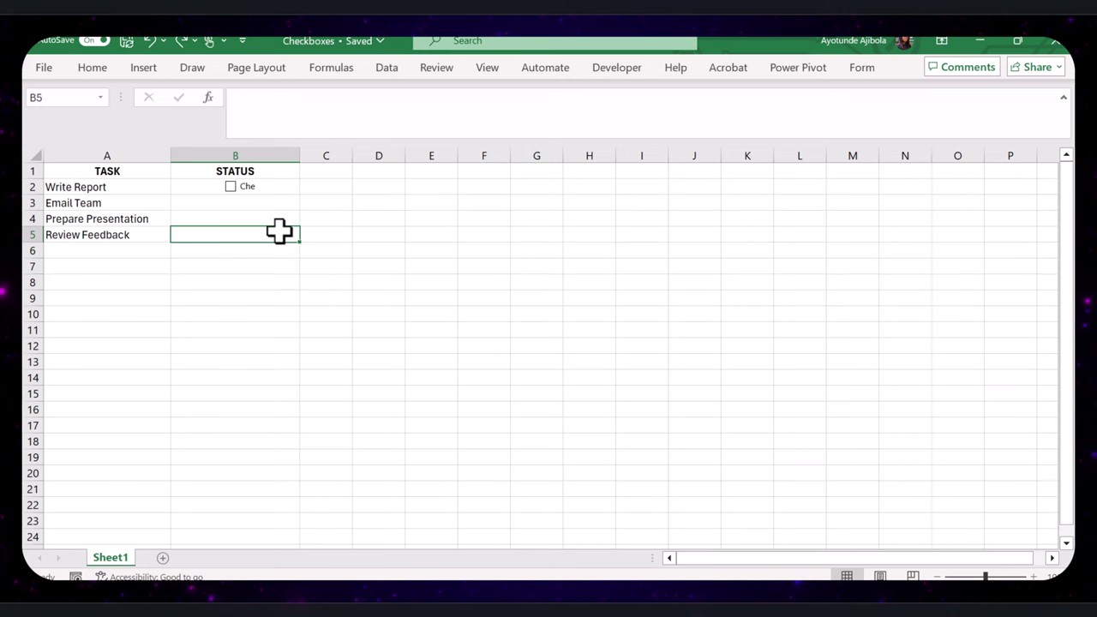
right_click(236, 189)
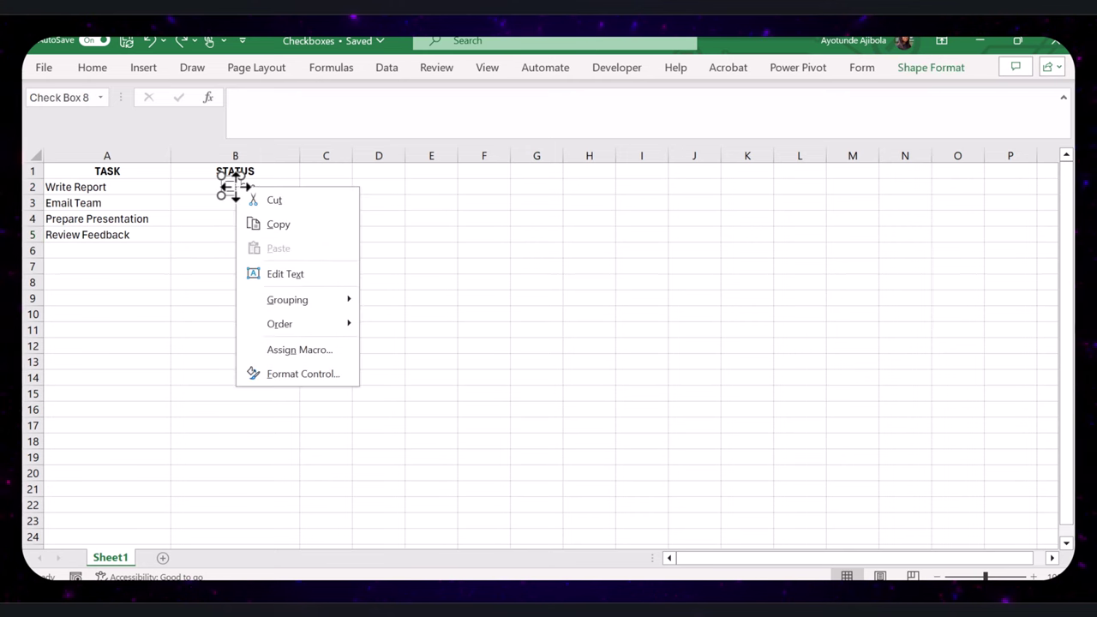
click(297, 270)
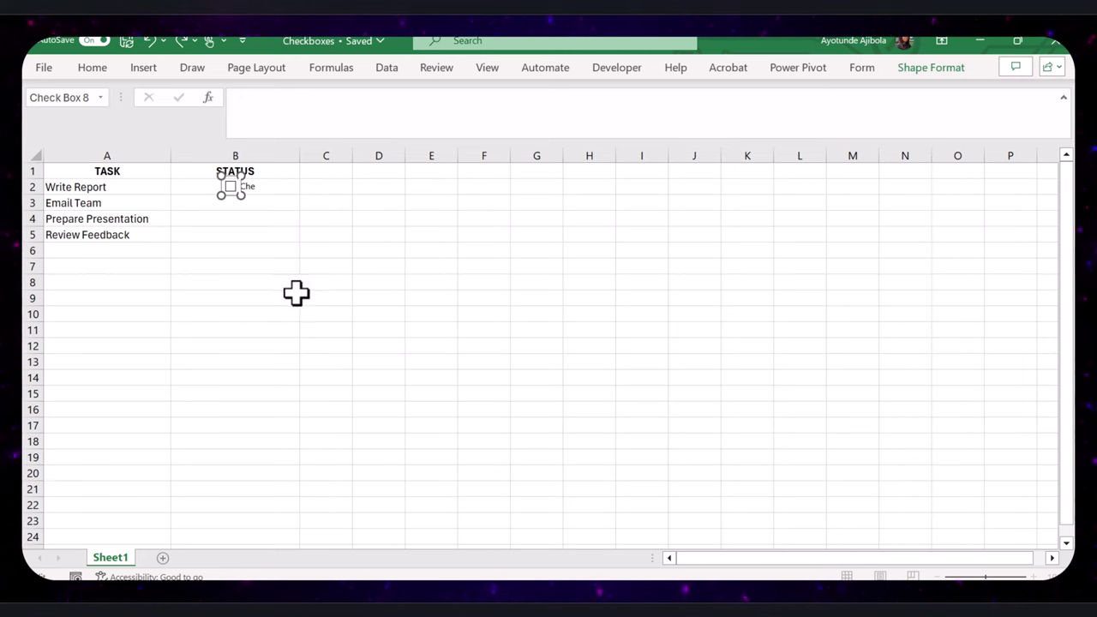
- Leave the checkbox unlabelled and copy the B2 checkbox into B3:B5
key(Escape)
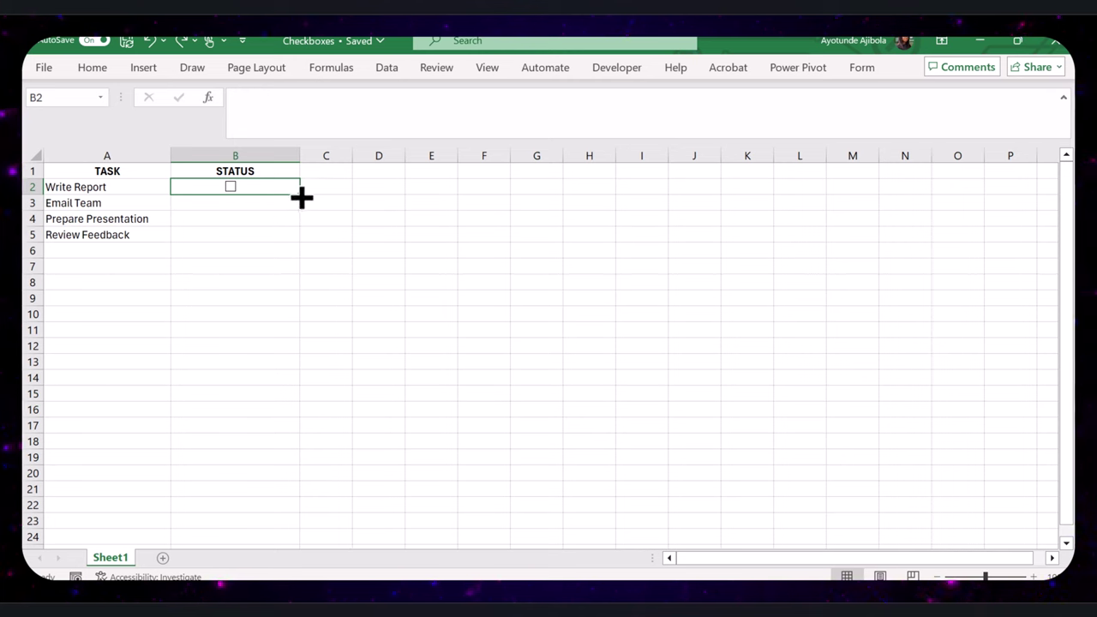
drag(300, 198, 293, 236)
click(325, 297)
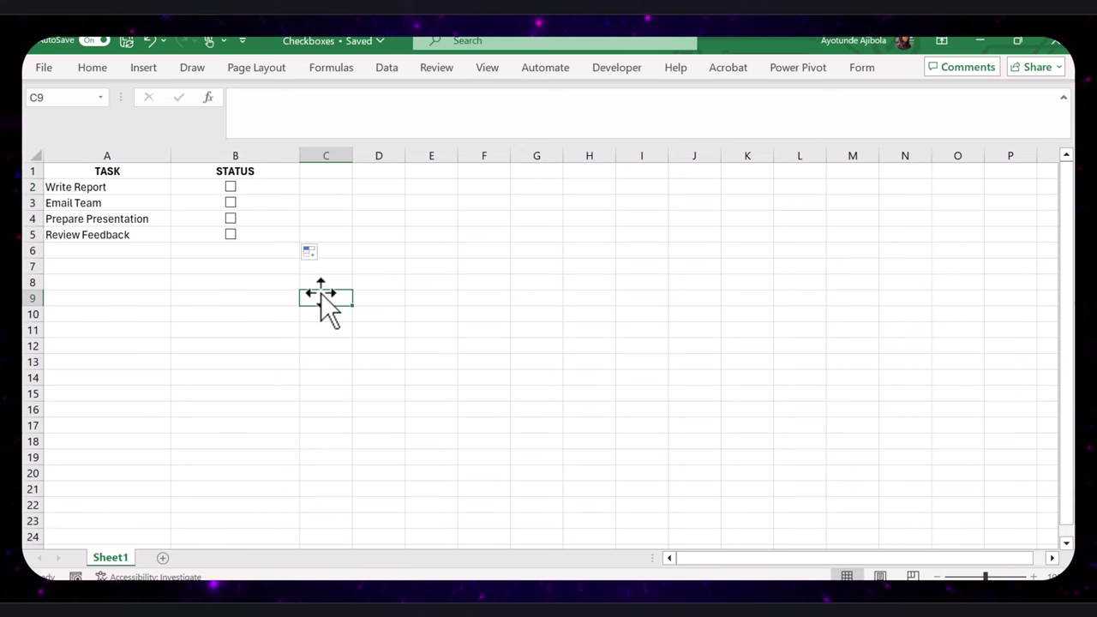
key(ctrl+z)
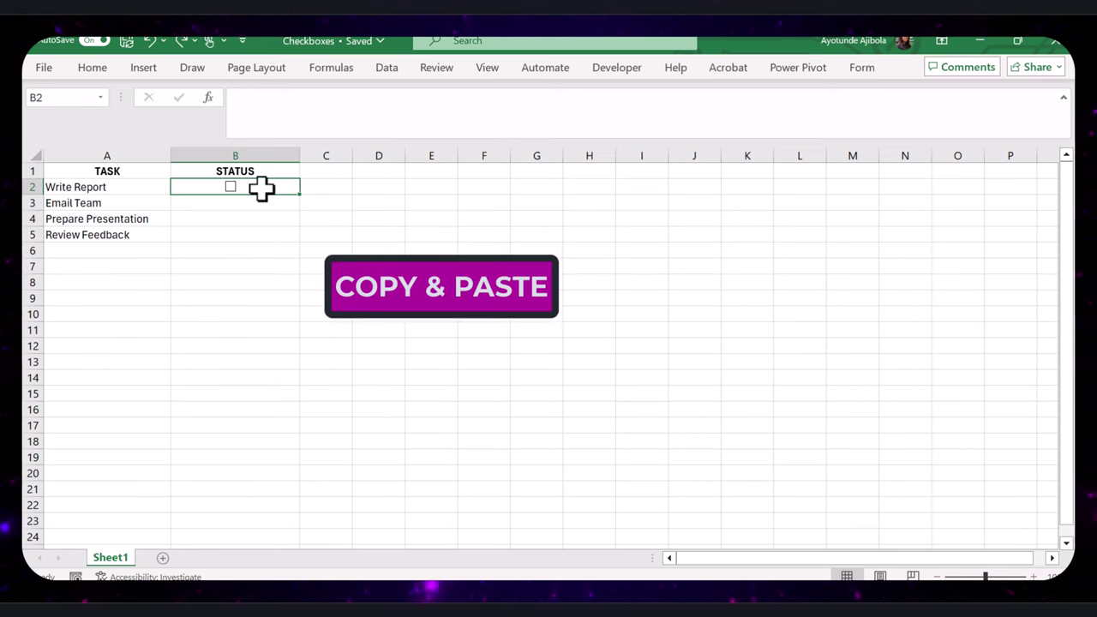
key(ctrl+c)
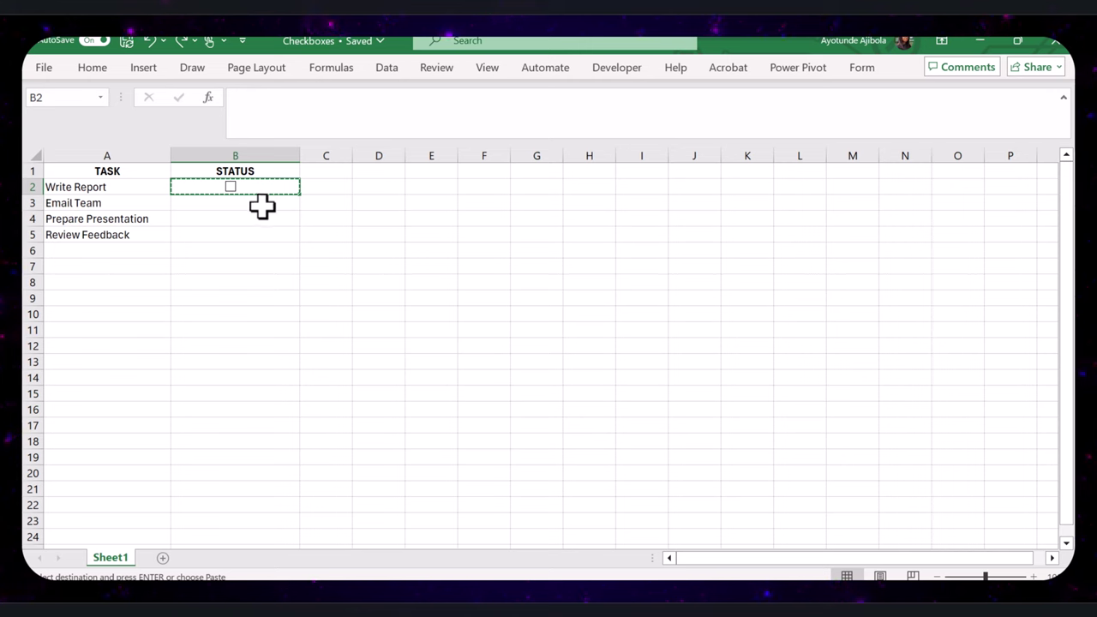
drag(254, 204, 258, 227)
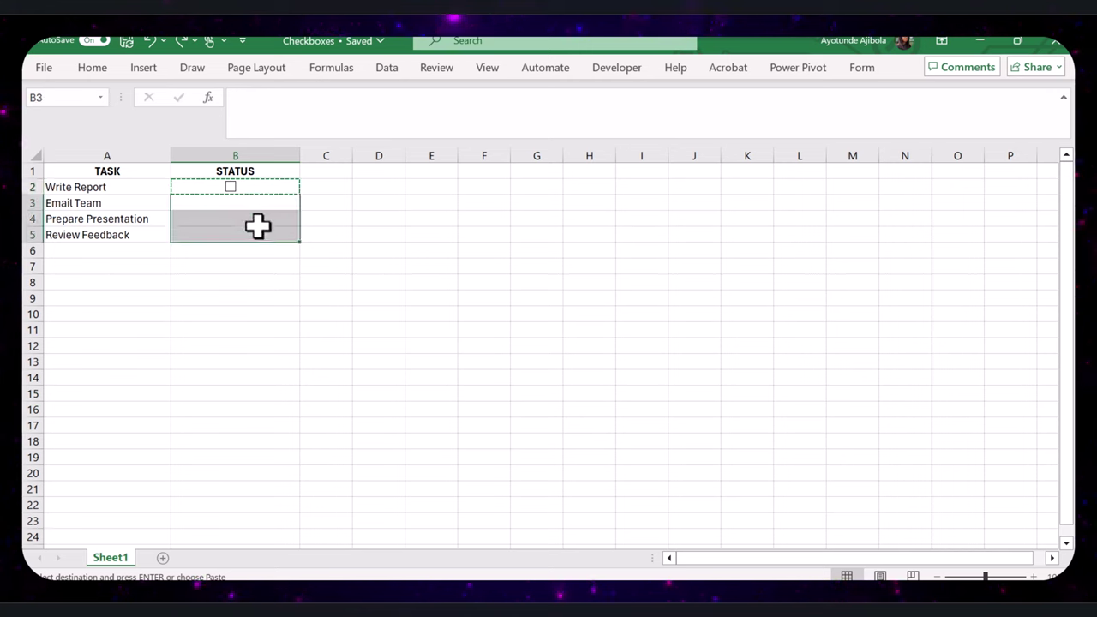
key(ctrl+v)
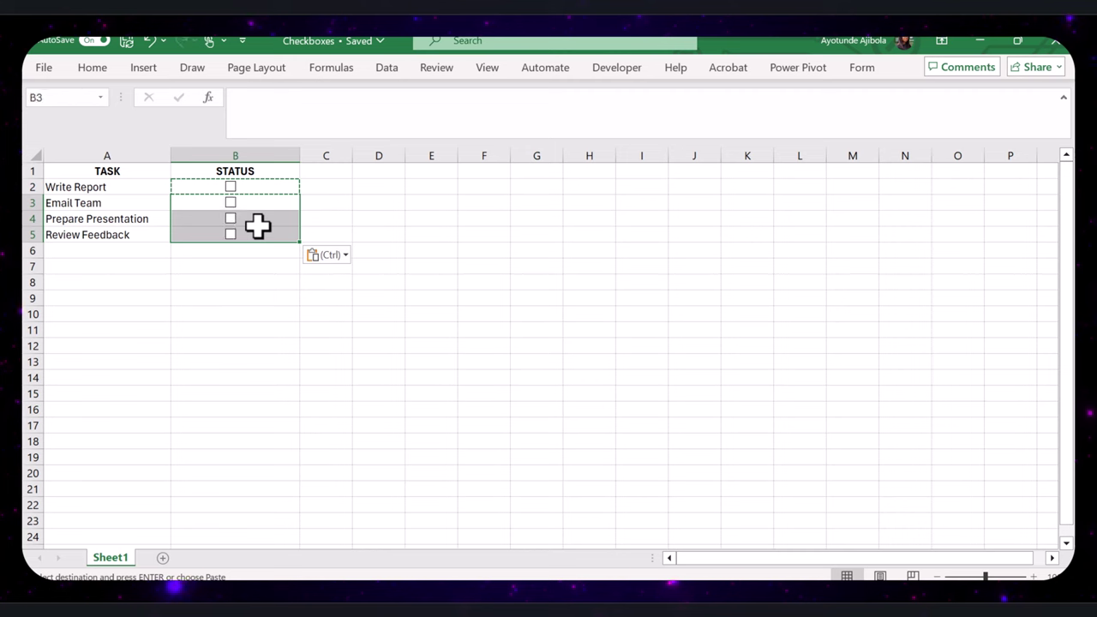
click(345, 227)
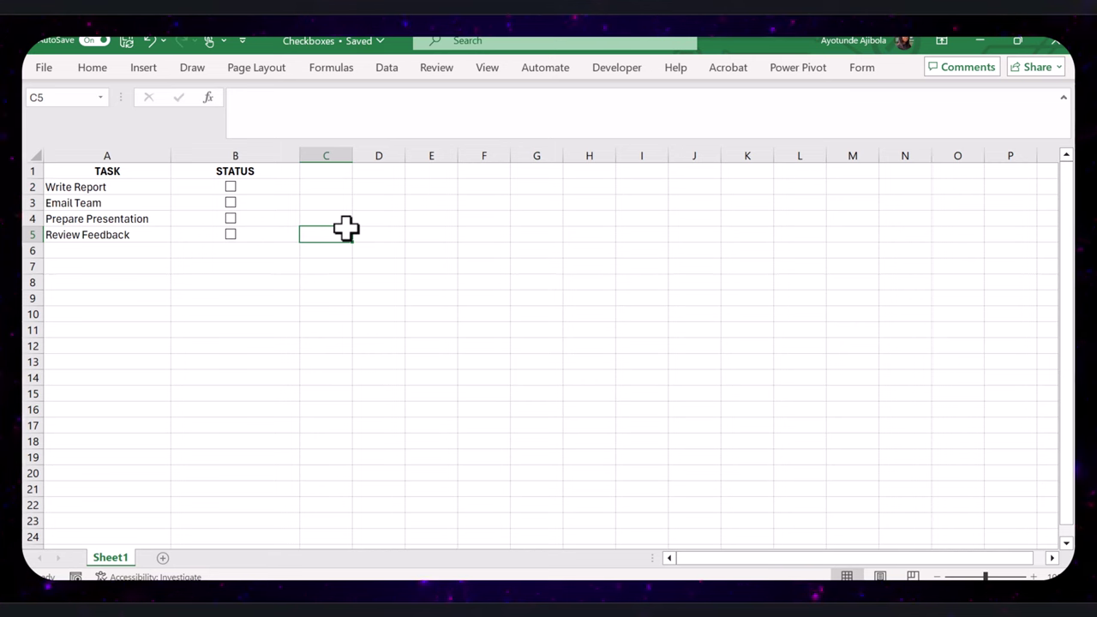
- Link the Write Report checkbox to C2 via Format Control and test it
click(227, 190)
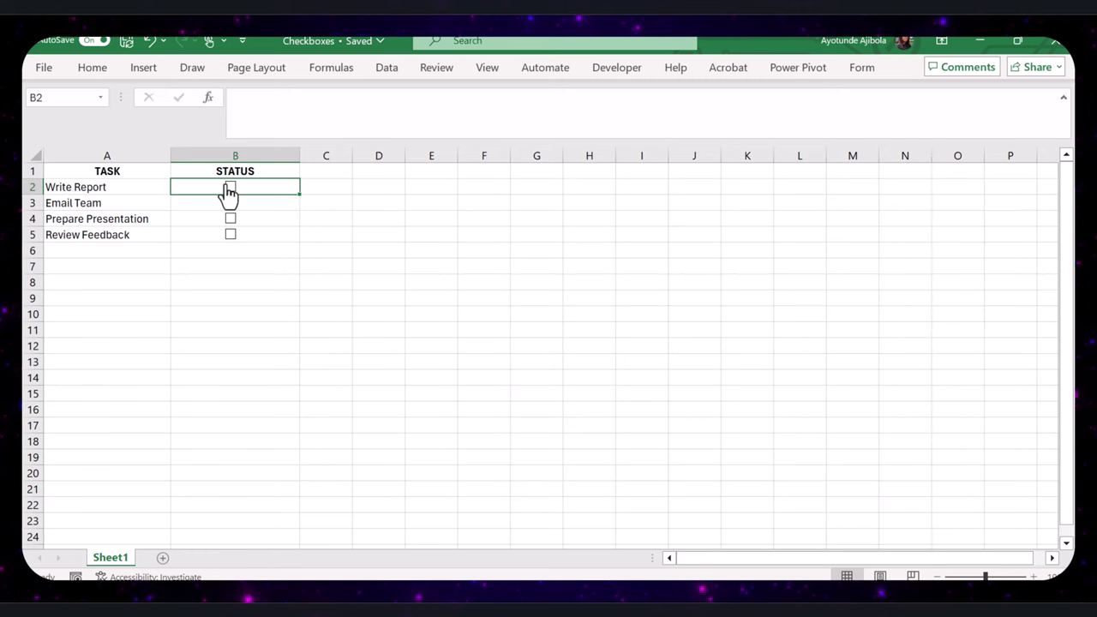
right_click(229, 186)
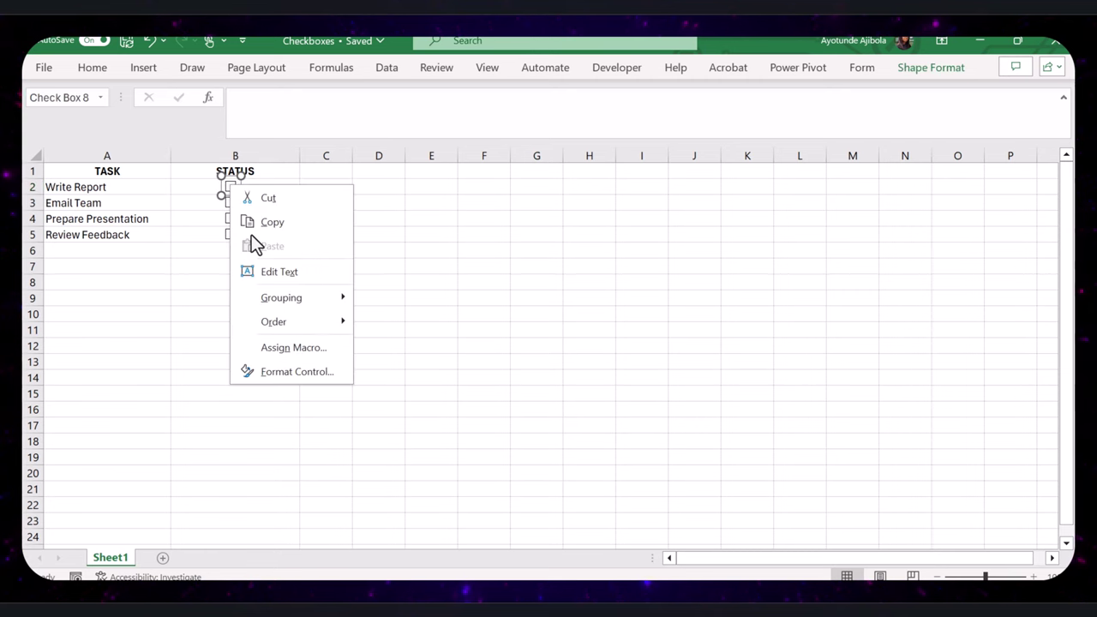
click(296, 372)
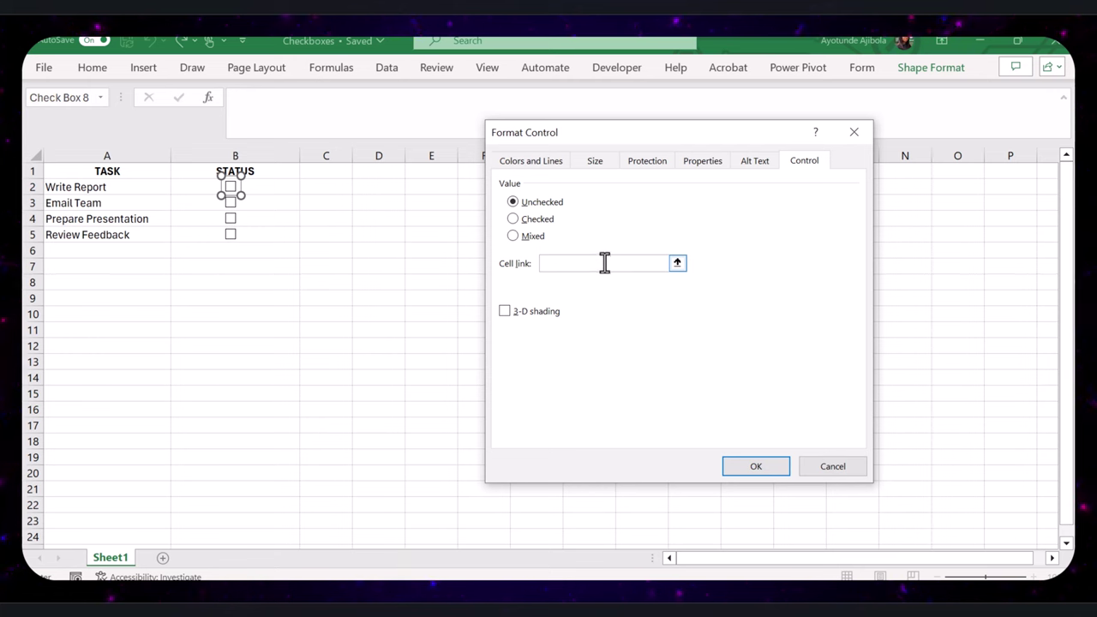
click(331, 189)
click(752, 466)
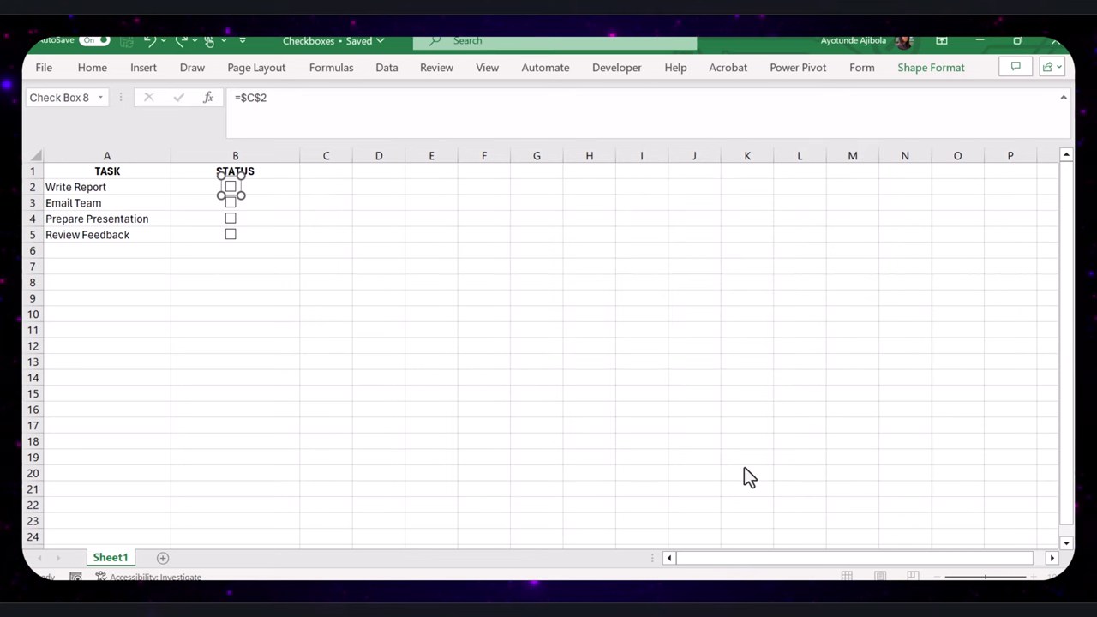
click(325, 202)
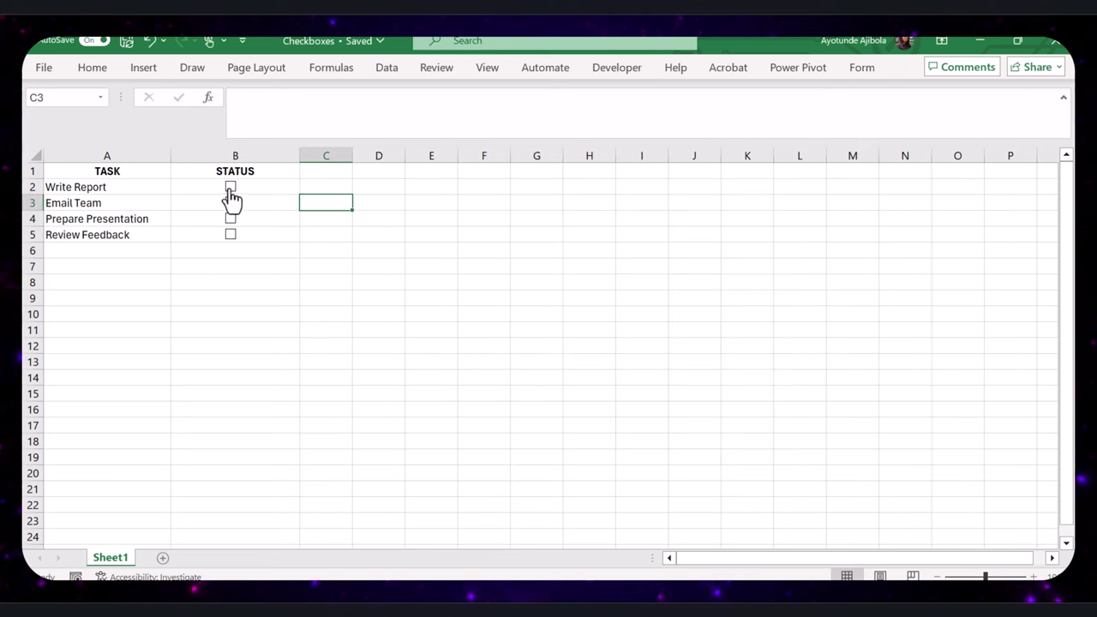
click(231, 190)
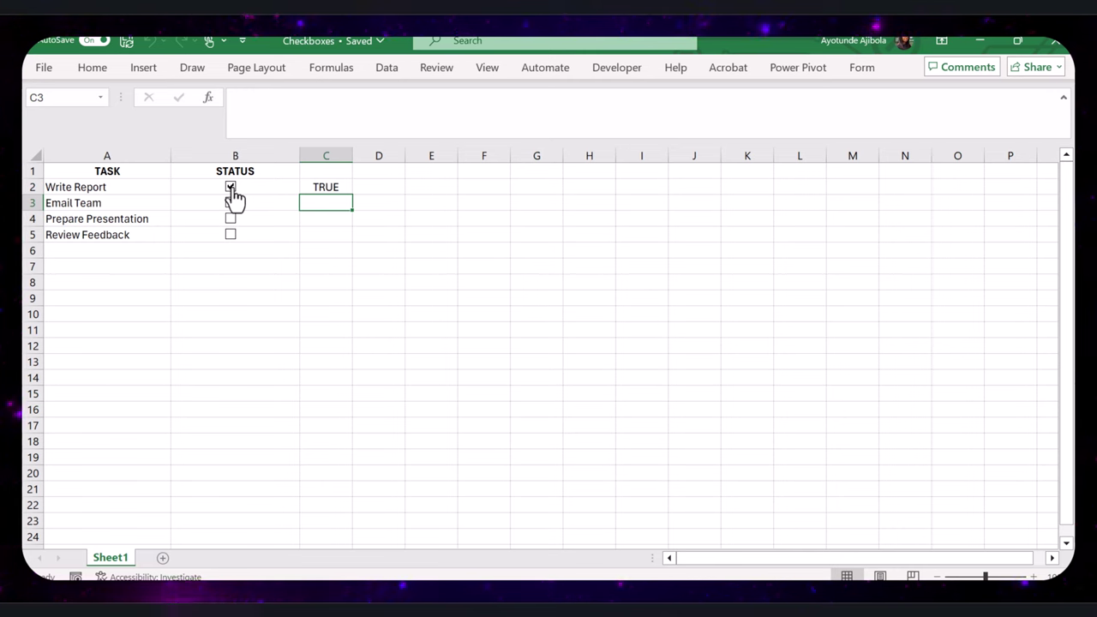
click(231, 189)
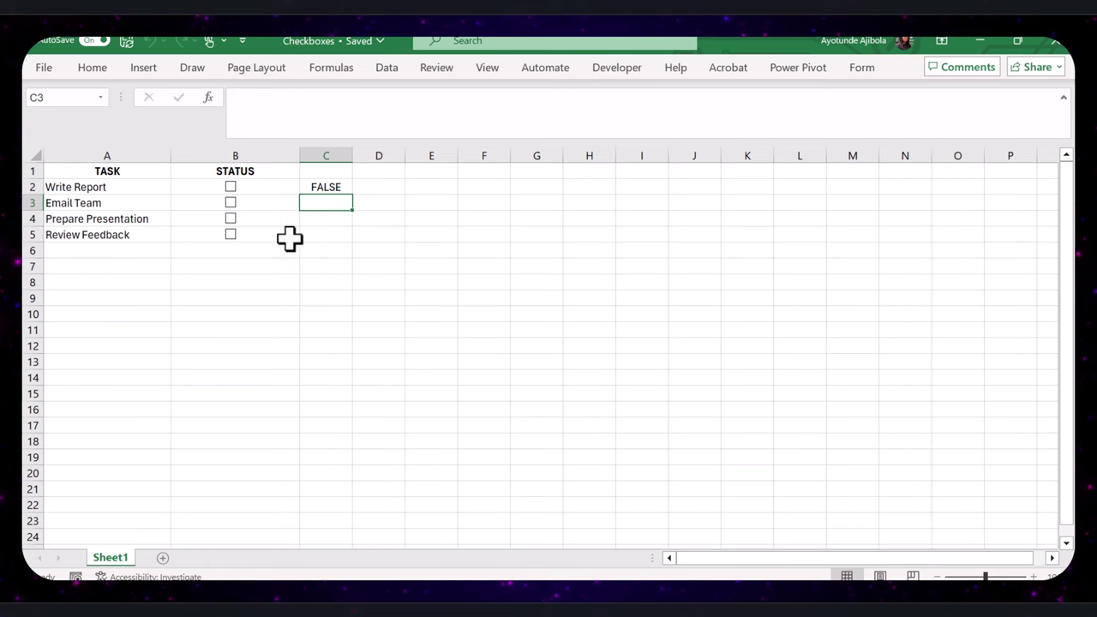
- Link the Email Team, Prepare Presentation and Review Feedback checkboxes to C3, C4 and C5
right_click(233, 212)
click(315, 387)
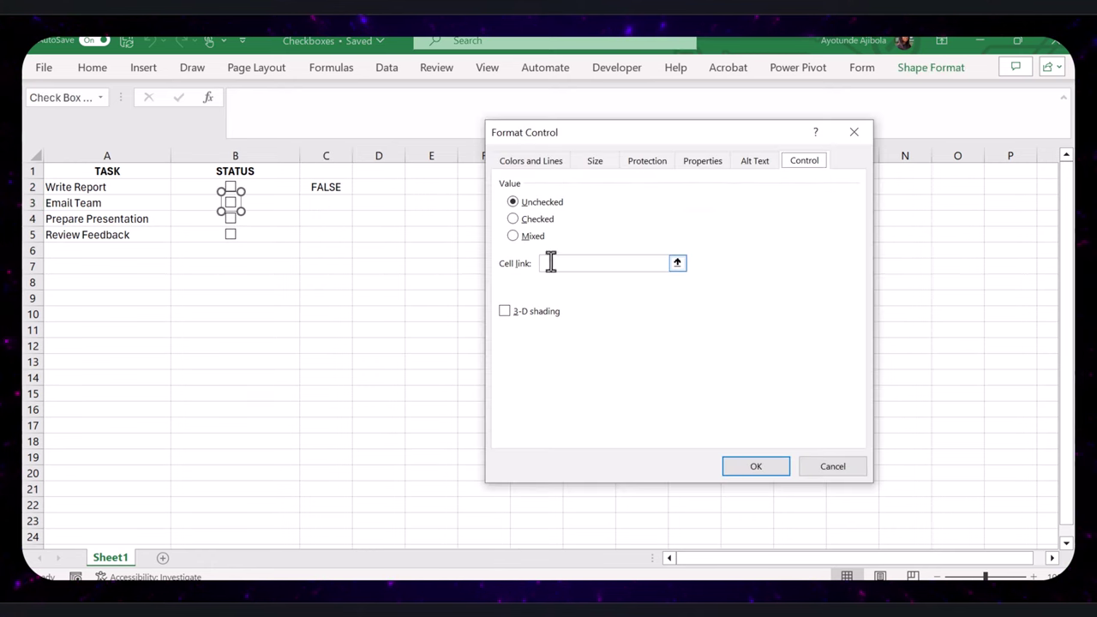
click(327, 203)
click(756, 466)
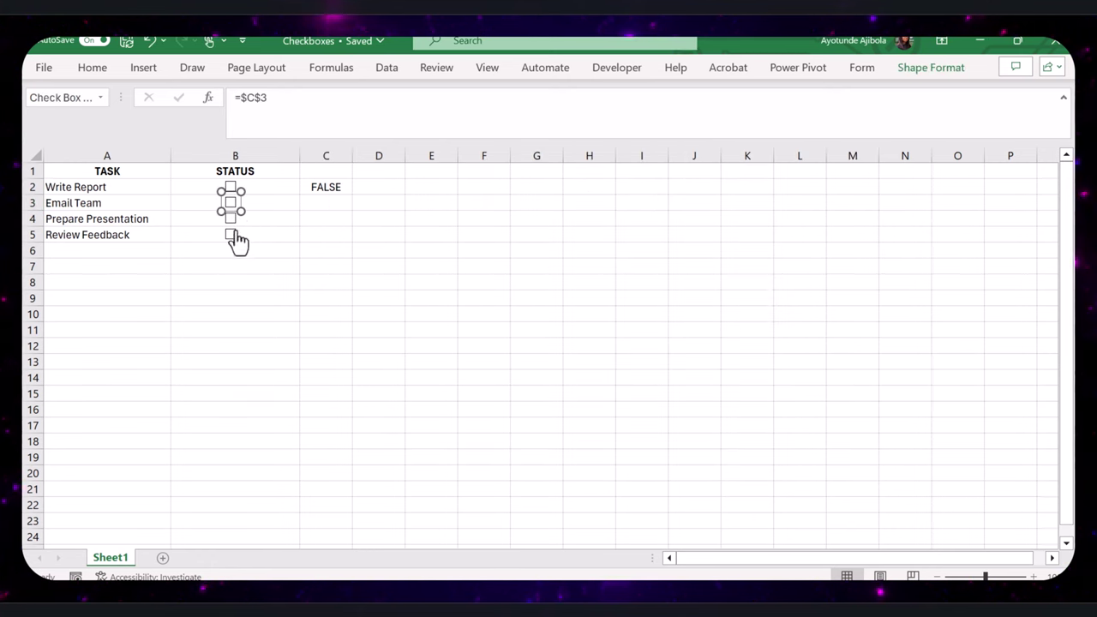
right_click(231, 218)
click(314, 409)
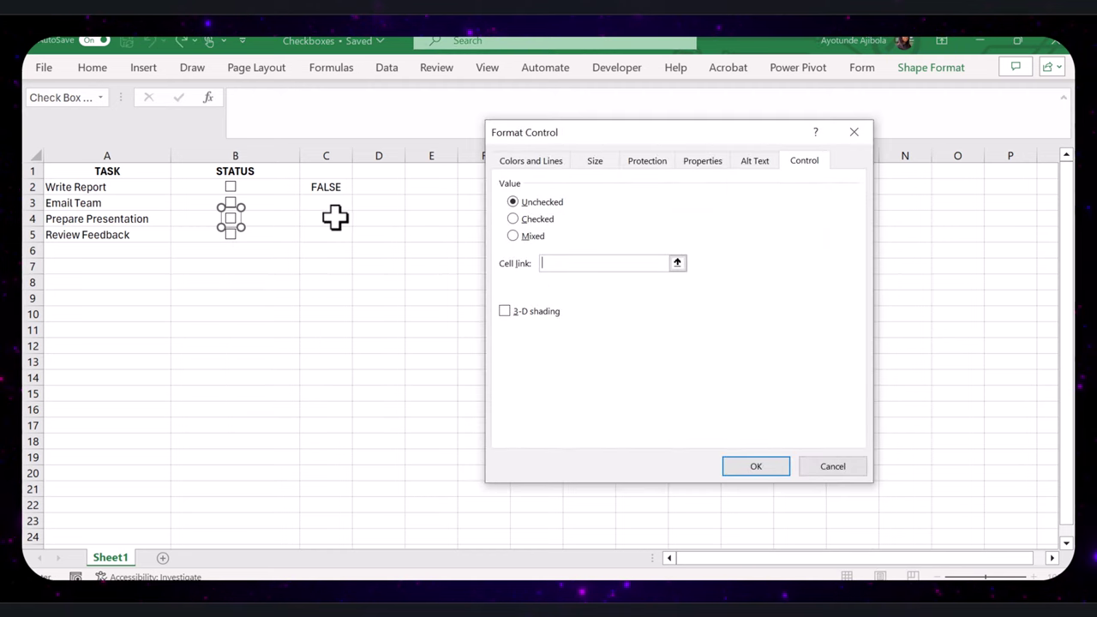
click(334, 219)
click(756, 466)
right_click(231, 233)
click(318, 416)
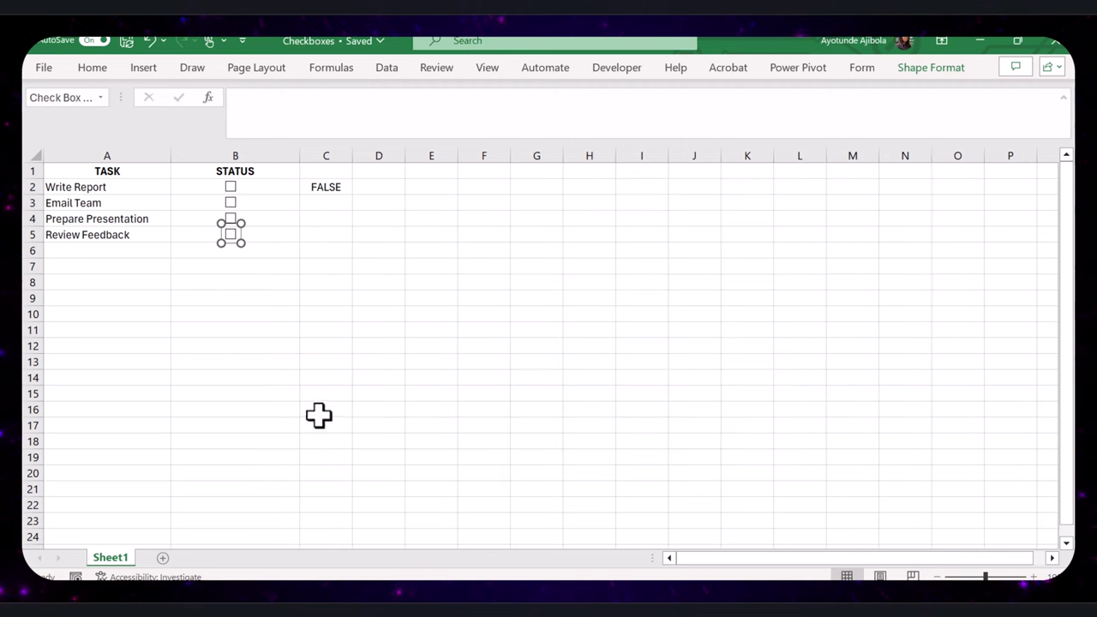
click(330, 235)
click(747, 466)
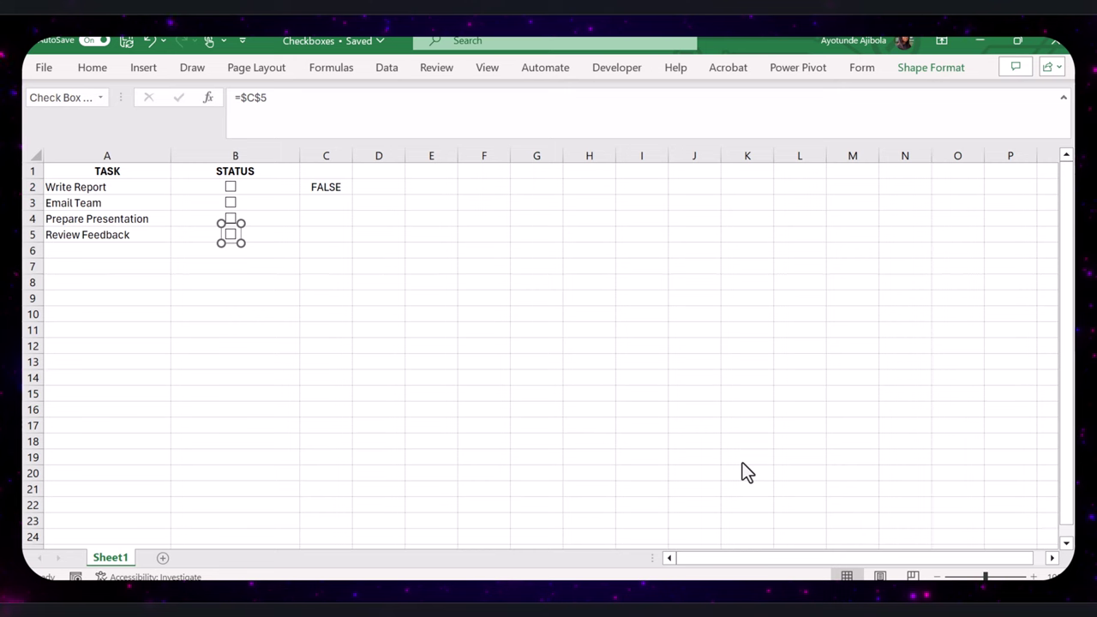
- Tick and untick the checkboxes to confirm column C toggles, leaving all FALSE
key(Escape)
click(229, 203)
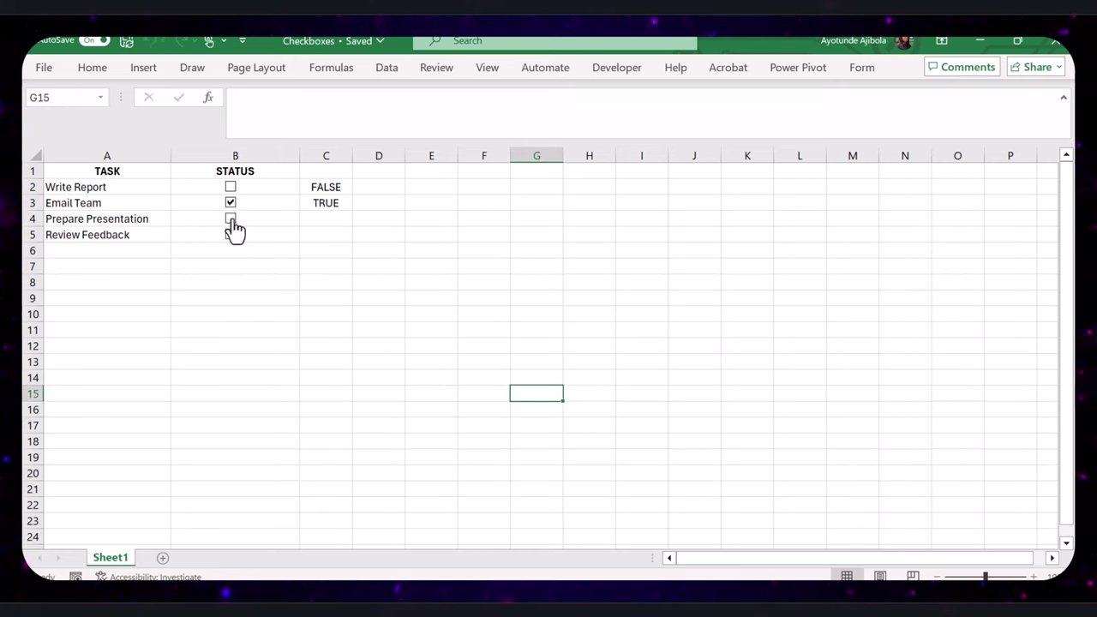
click(230, 220)
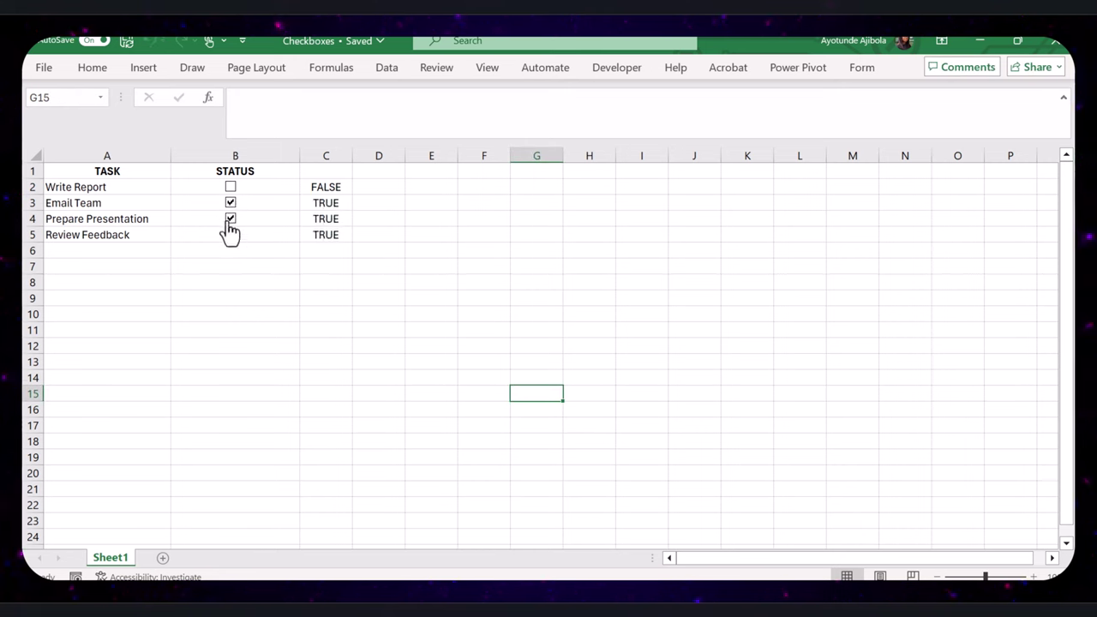
click(229, 187)
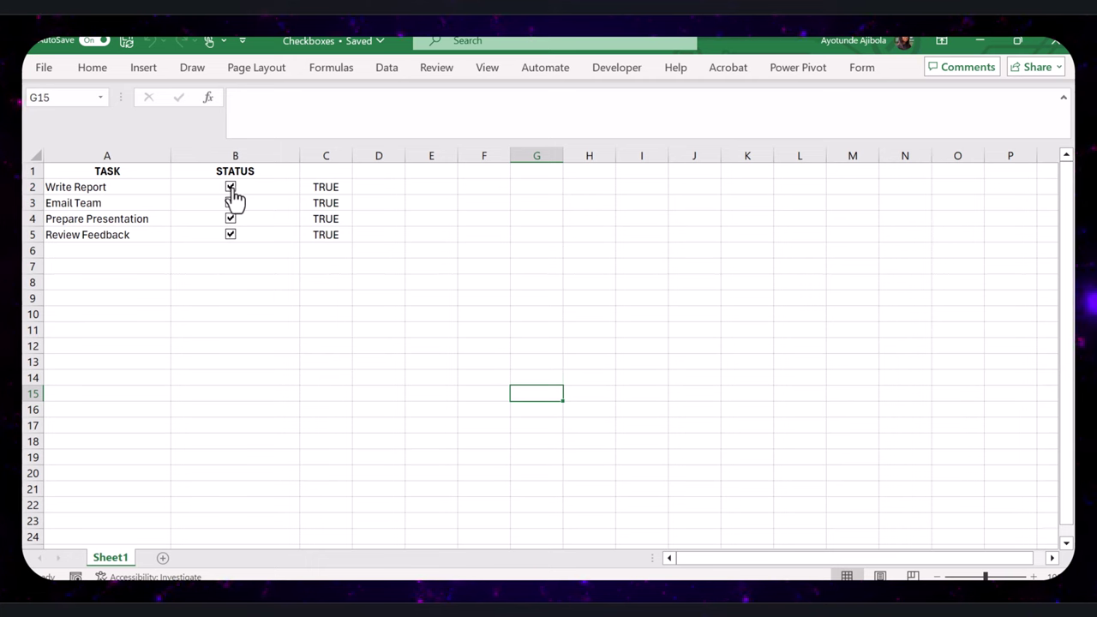
click(229, 187)
click(230, 204)
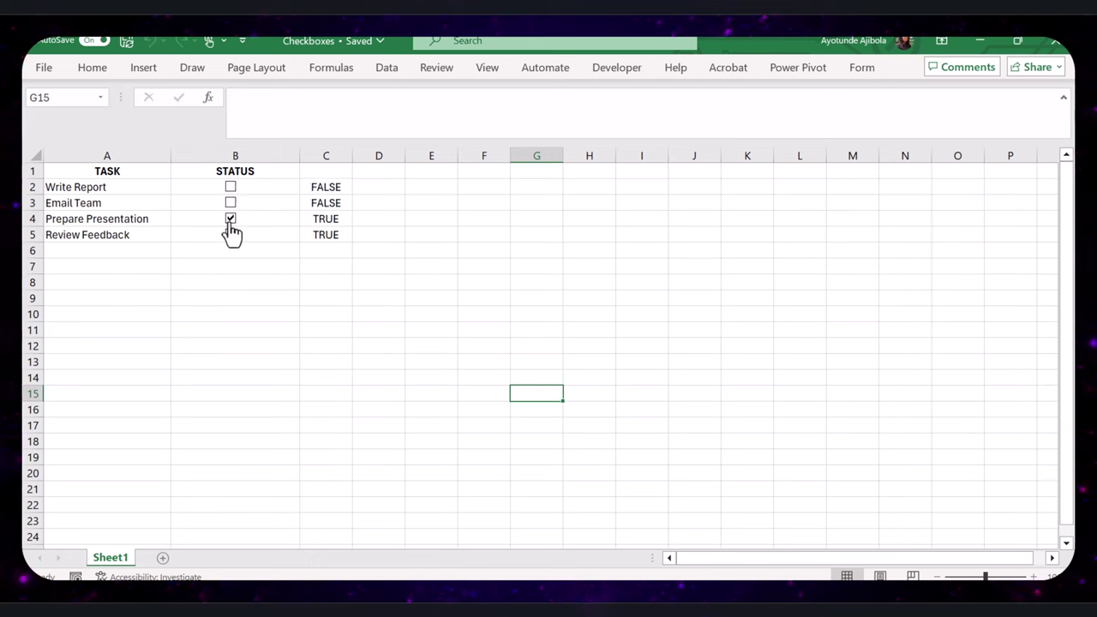
click(230, 220)
click(230, 235)
click(266, 294)
click(287, 269)
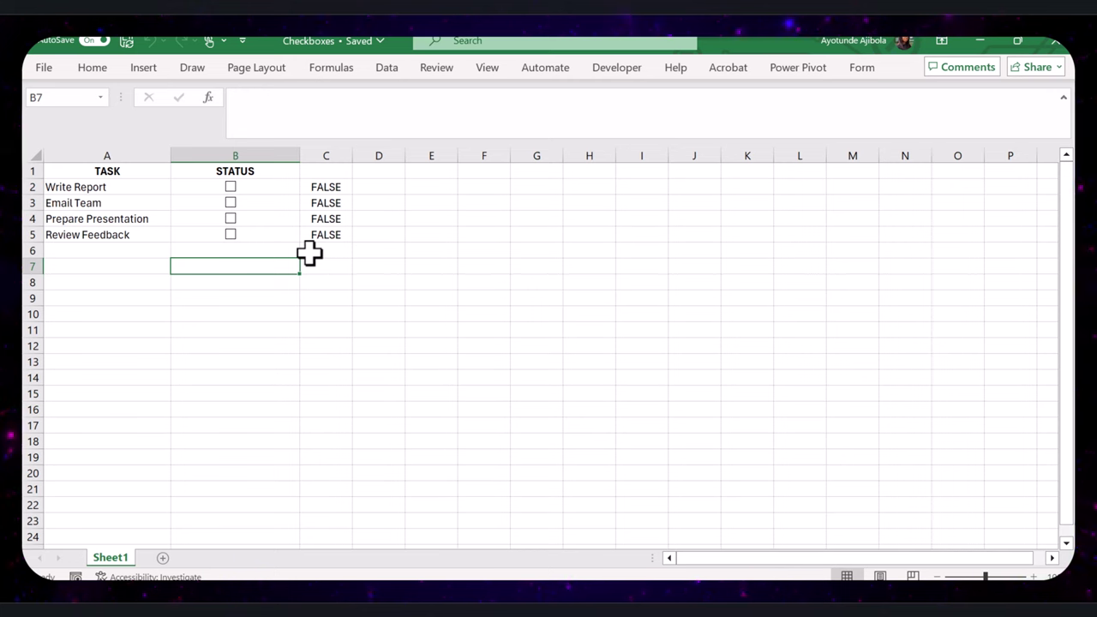
- Add the TASKS COMPLETED header in D1 and autofit column D
click(371, 169)
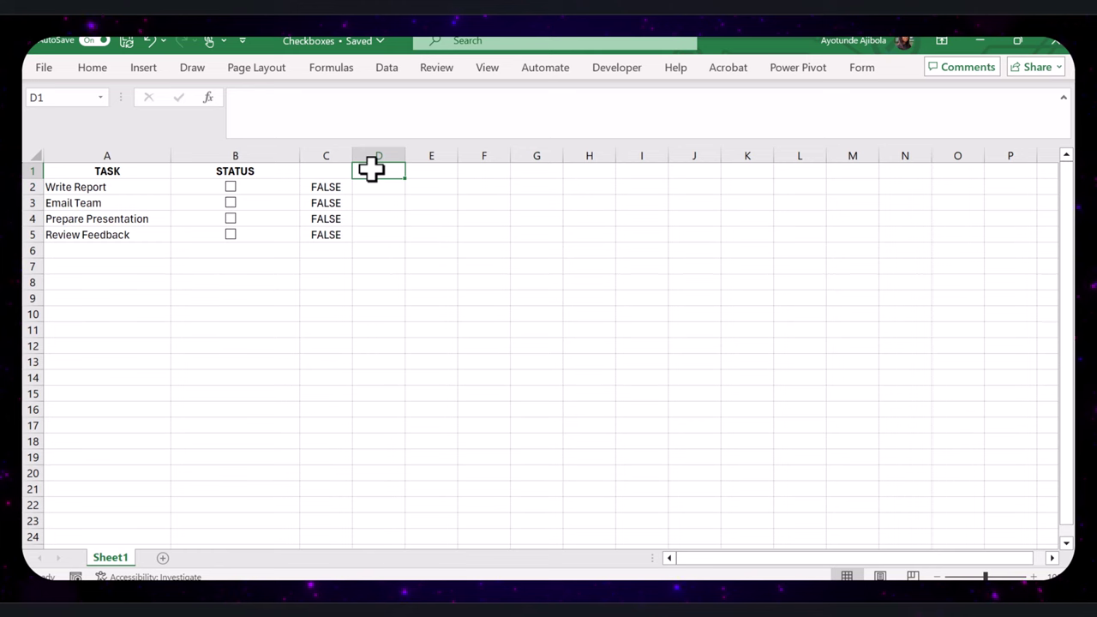
text(TASKS COMPLETED)
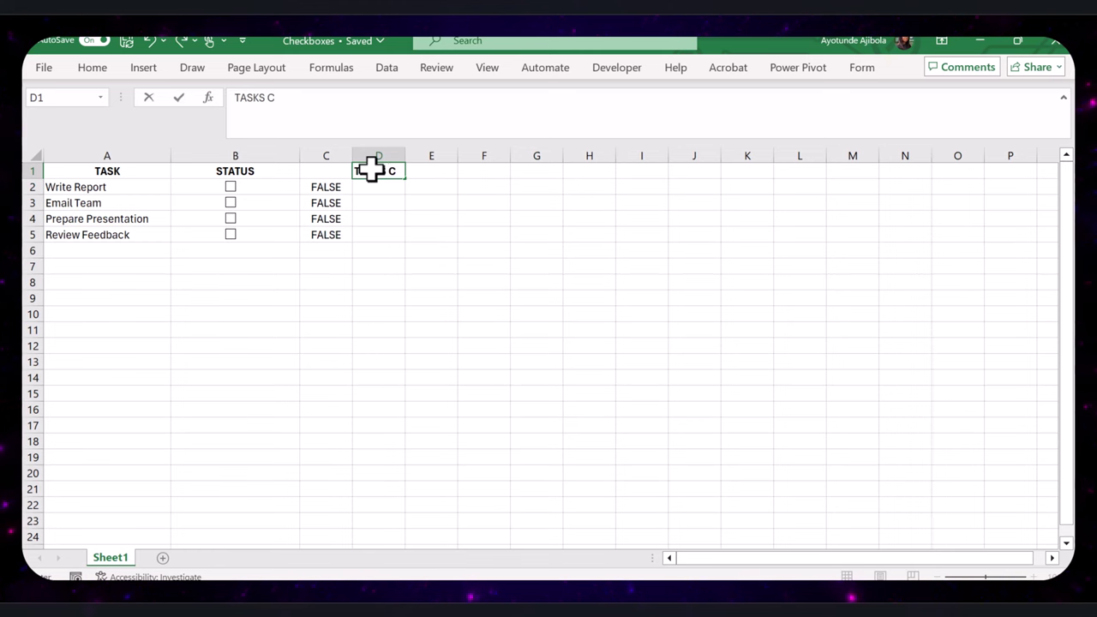
key(Return)
double_click(405, 152)
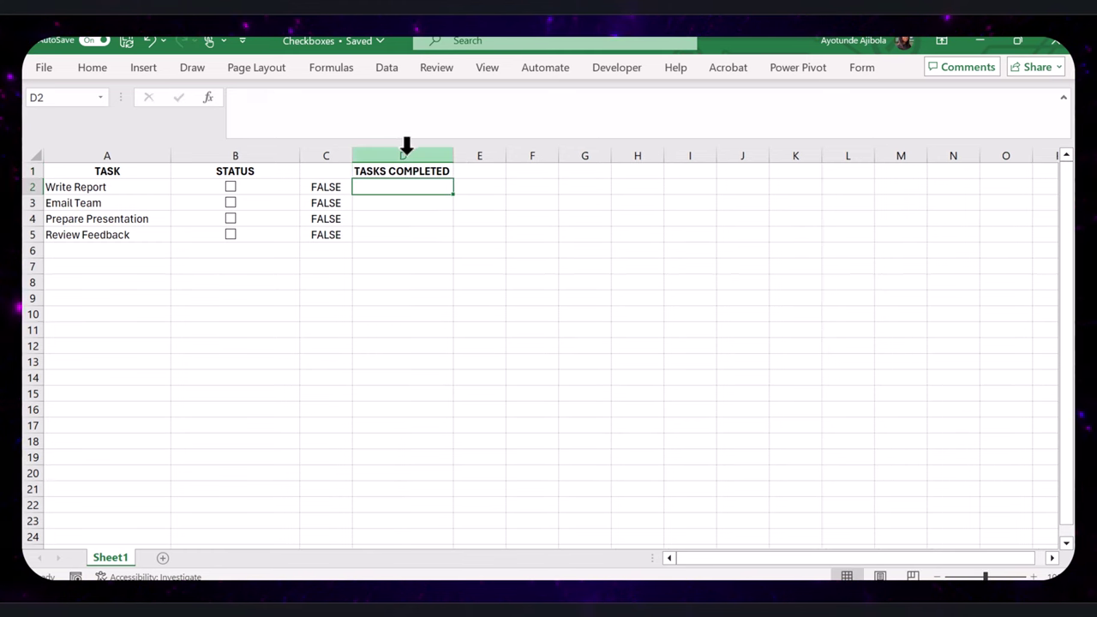
click(422, 174)
- Enter =COUNTIF(C2:C10, TRUE) in D2
click(424, 187)
click(391, 115)
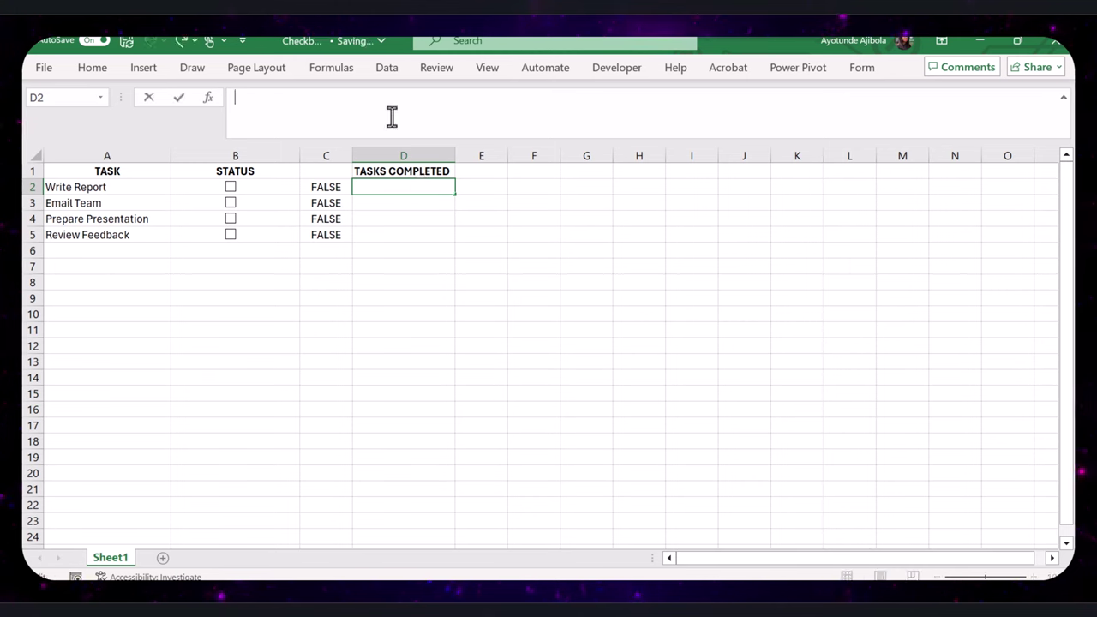
text(=COUNTIF(C2:C10, TRUE).)
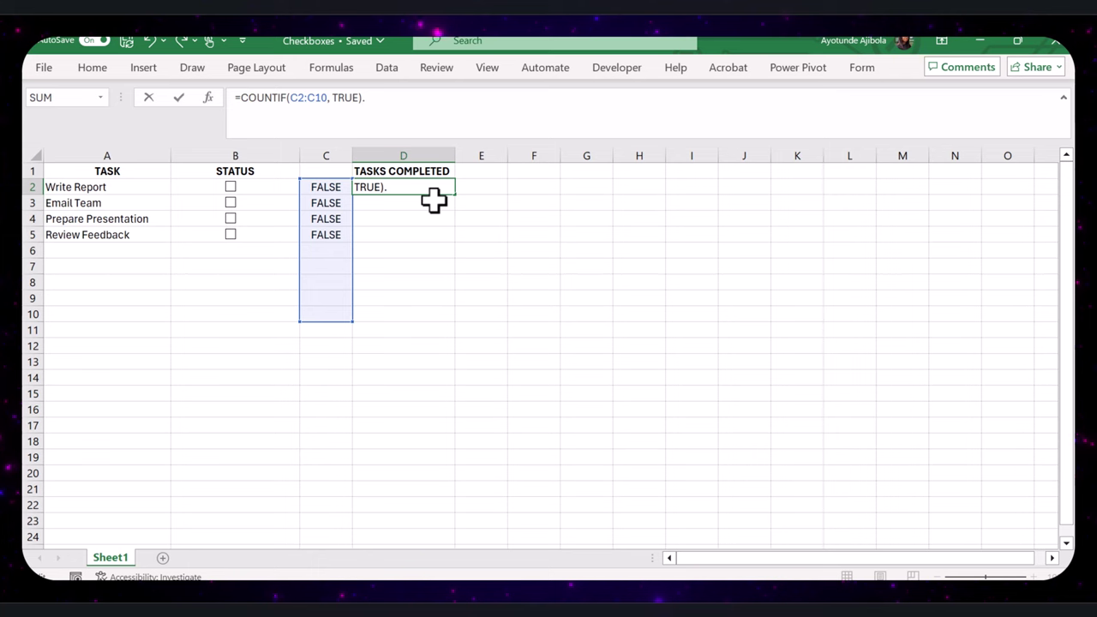
key(BackSpace)
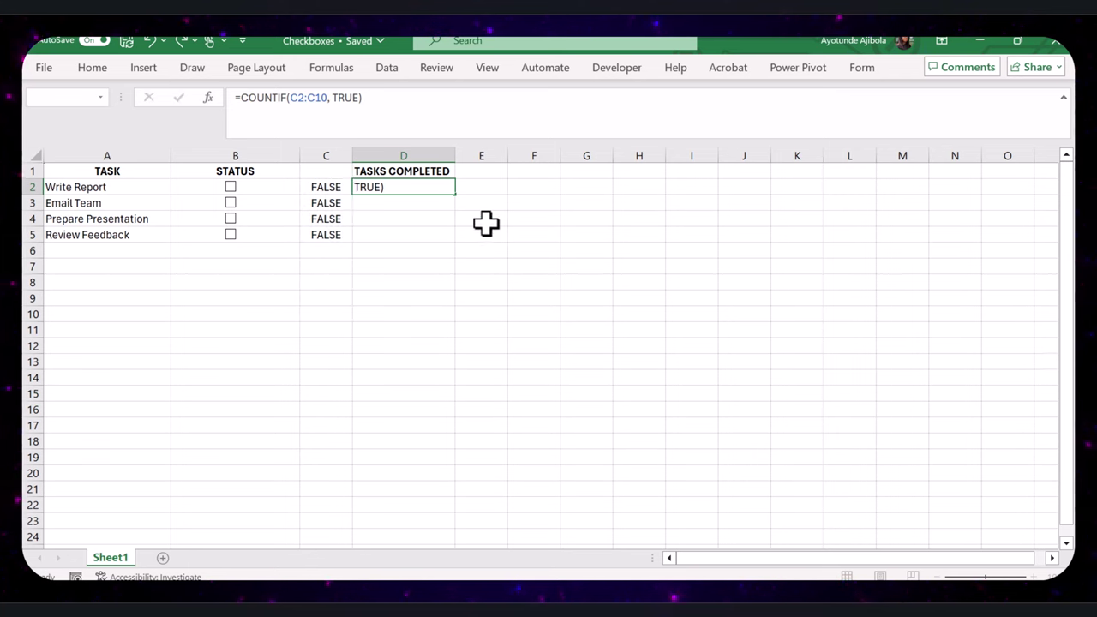
key(ctrl+Return)
- Tick checkboxes to test the count, leaving Write Report and Review Feedback ticked for 2
click(230, 187)
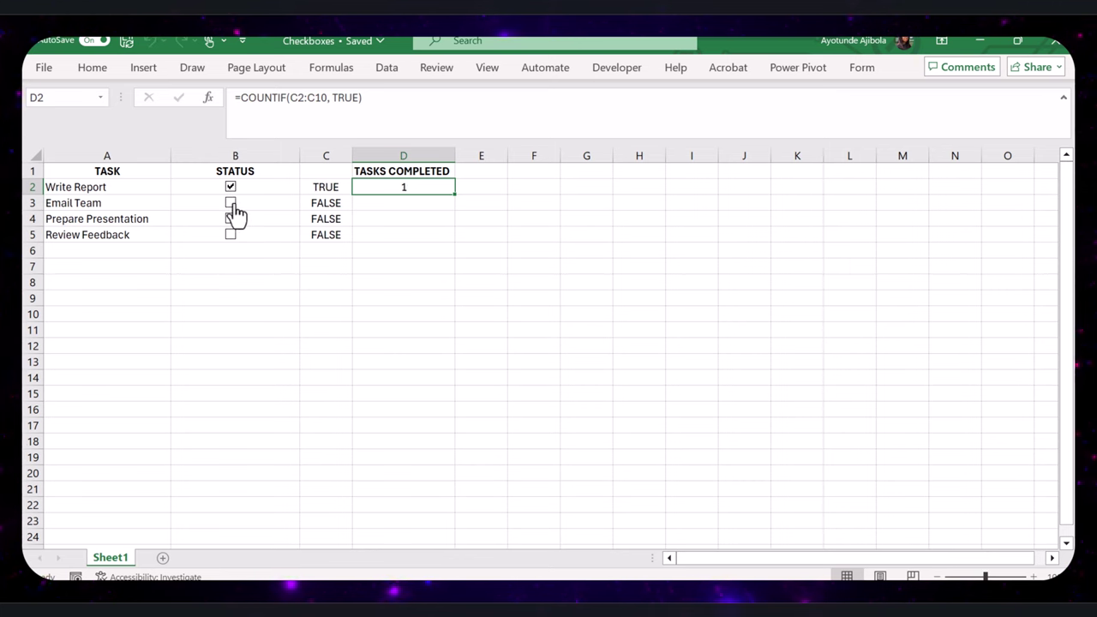
click(230, 203)
click(230, 219)
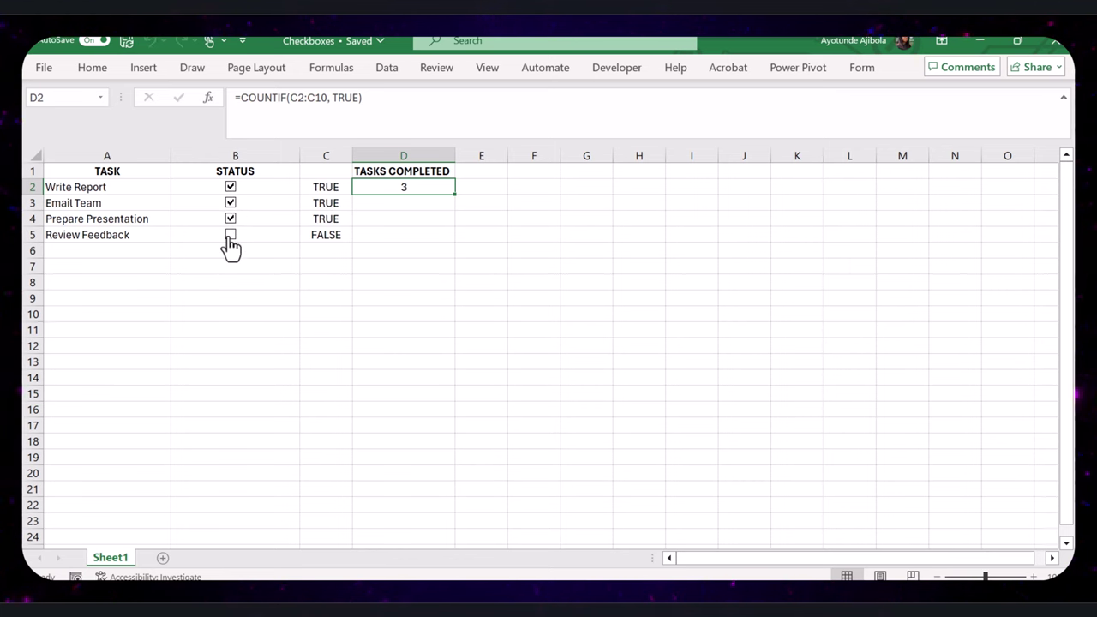
click(231, 234)
click(230, 219)
click(231, 203)
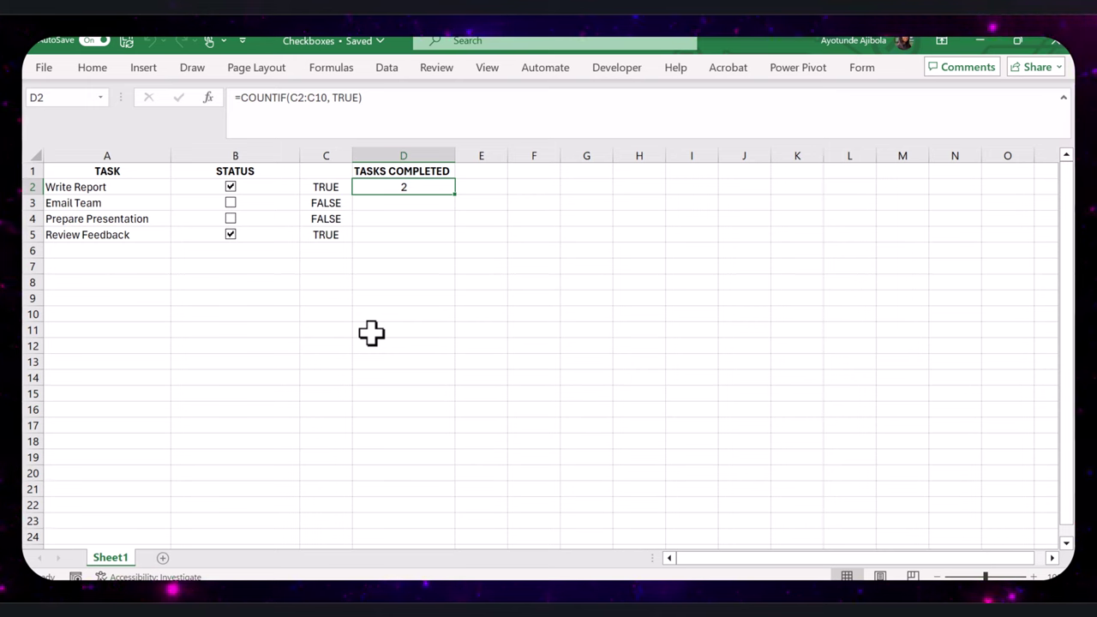
- Add a bold, centred COMPLETION % header in E1 and widen column E
click(476, 205)
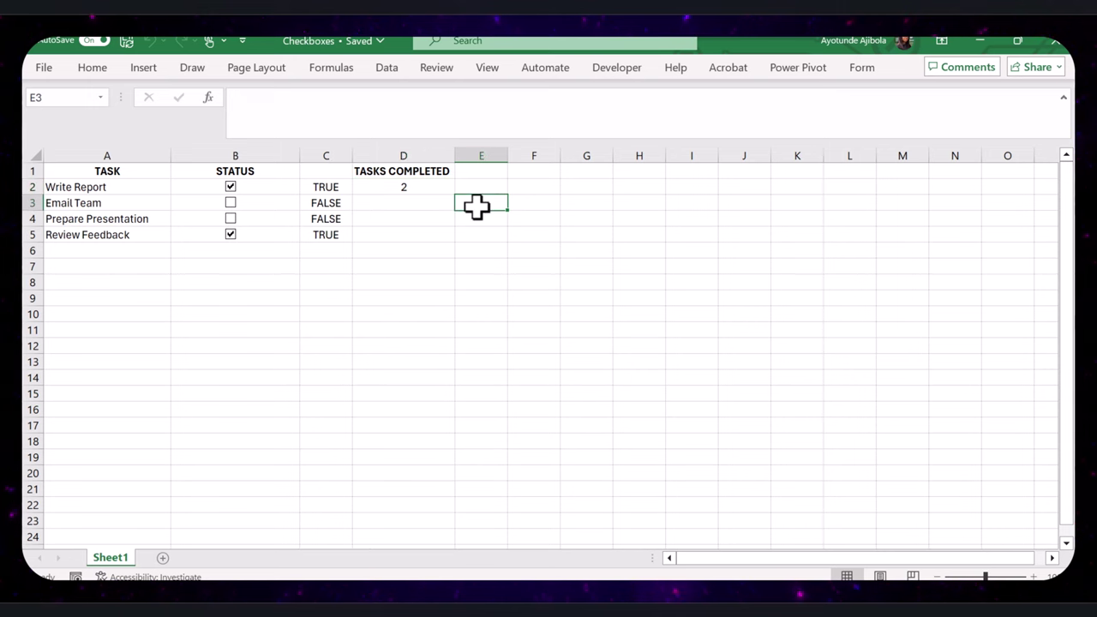
click(476, 171)
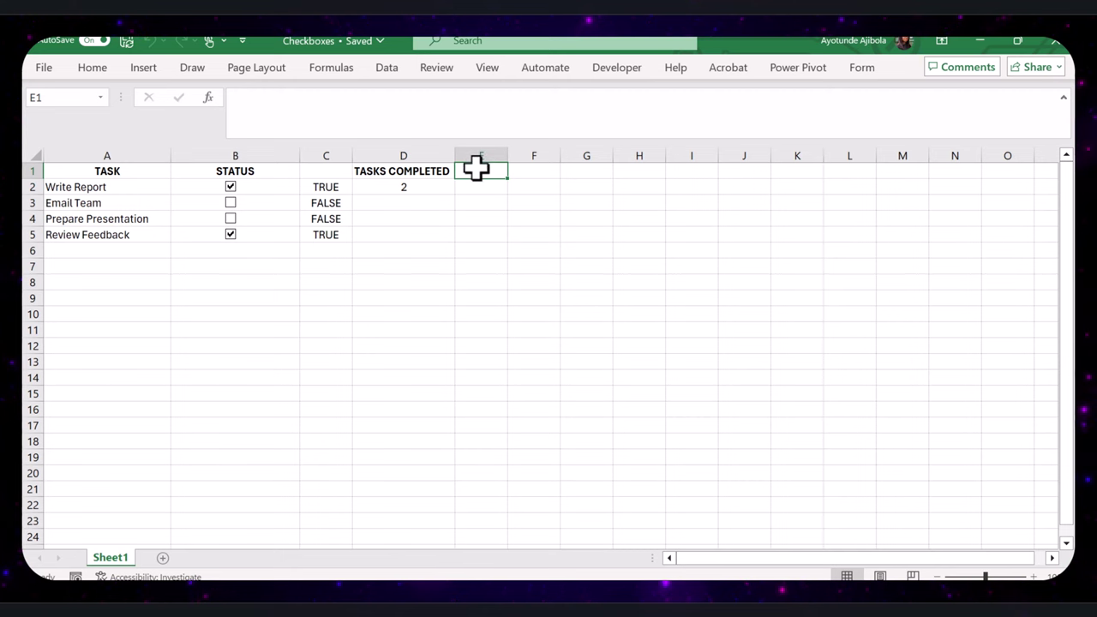
text(COMPLETION %)
key(Return)
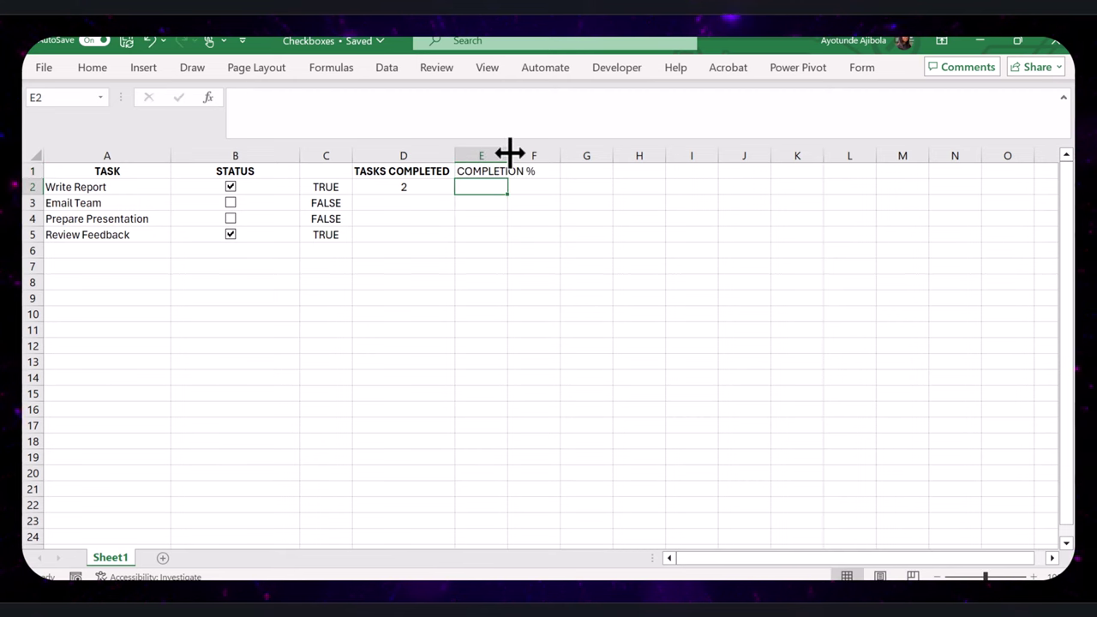
double_click(507, 155)
click(504, 169)
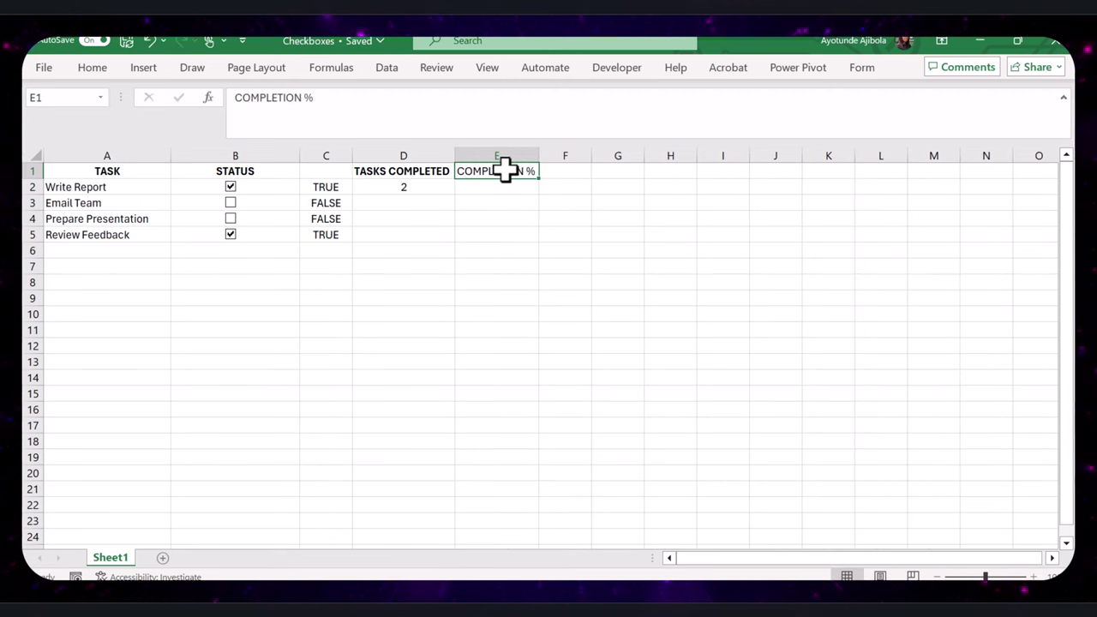
click(102, 68)
click(115, 124)
click(319, 125)
click(504, 235)
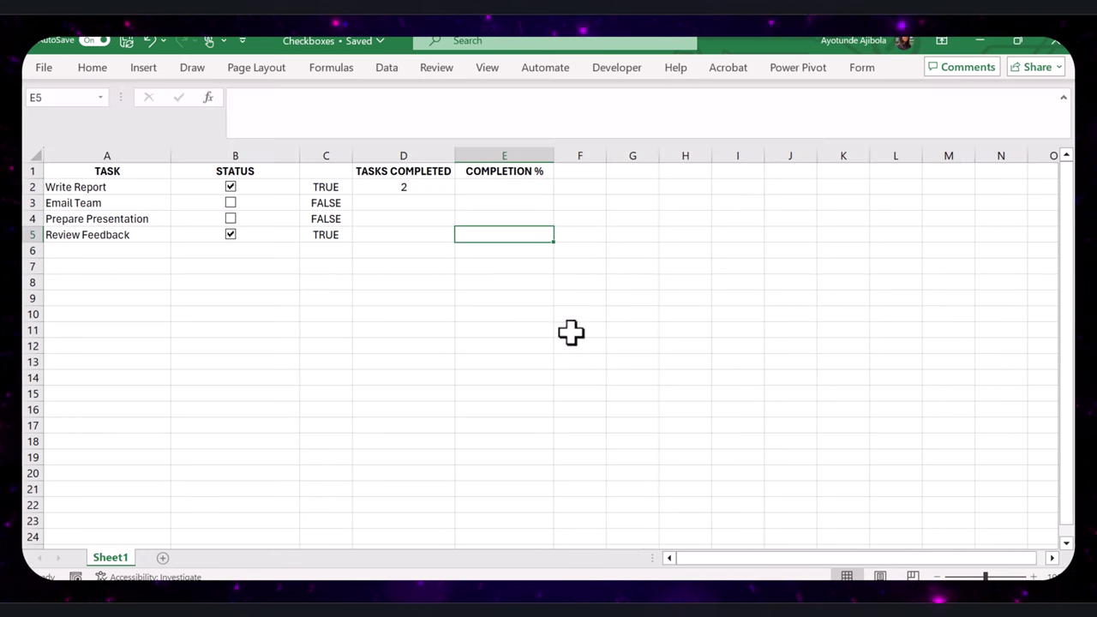
- Enter =COUNTIF(C2:C10, TRUE) / COUNTA(A2:A10) in E2 and format it as a percentage, showing 50%
click(507, 187)
click(410, 117)
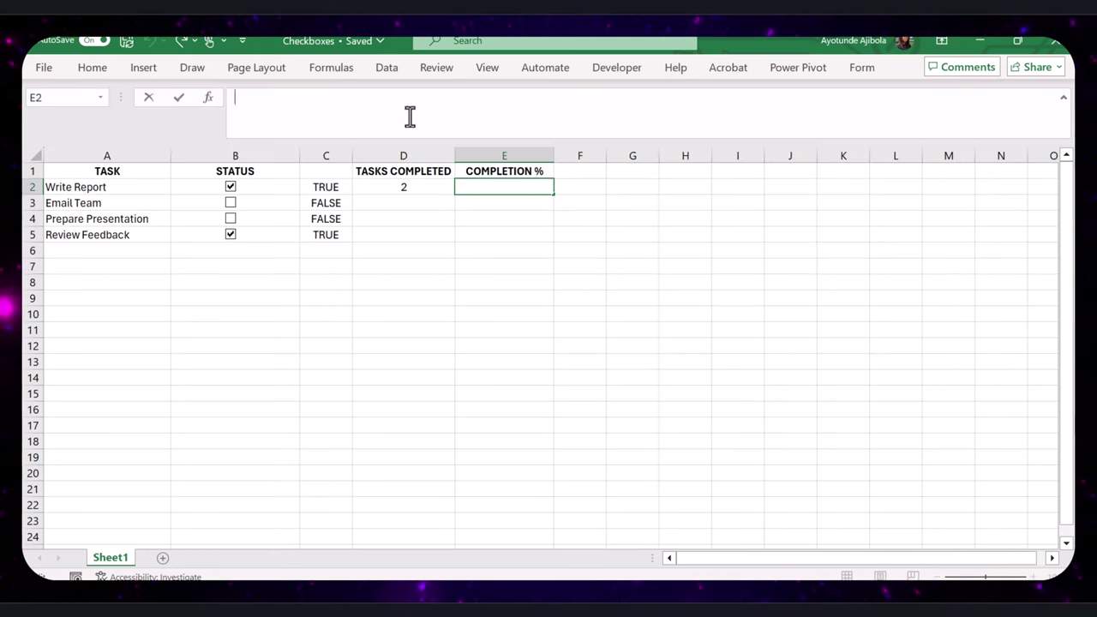
text(=COUNTIF(C2:C10, TRUE) / COUNTA(A2:A10))
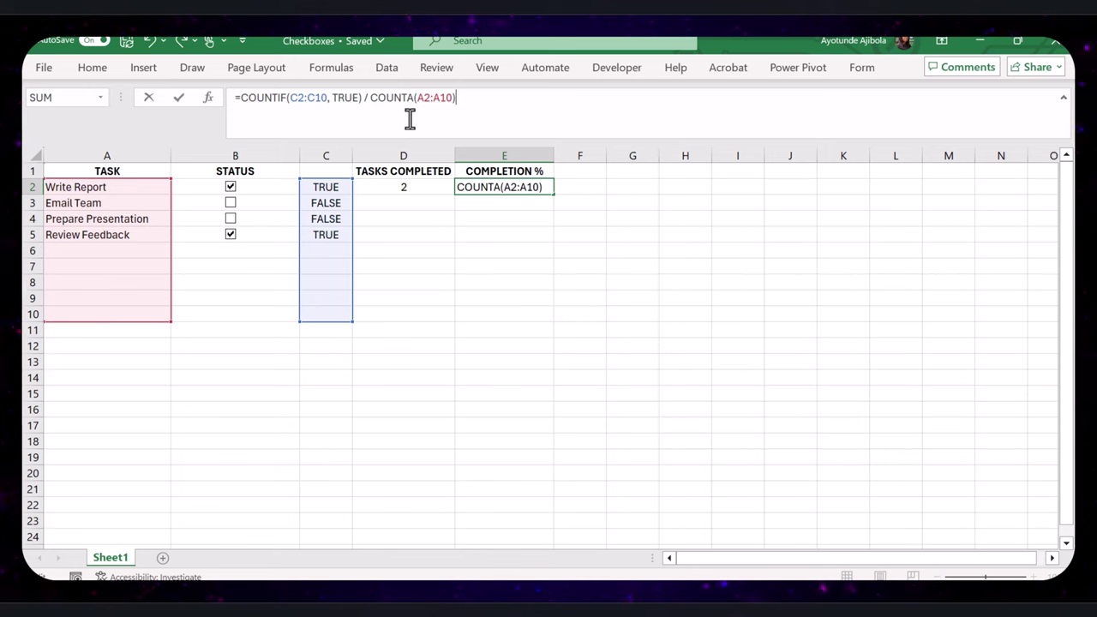
key(Return)
key(Up)
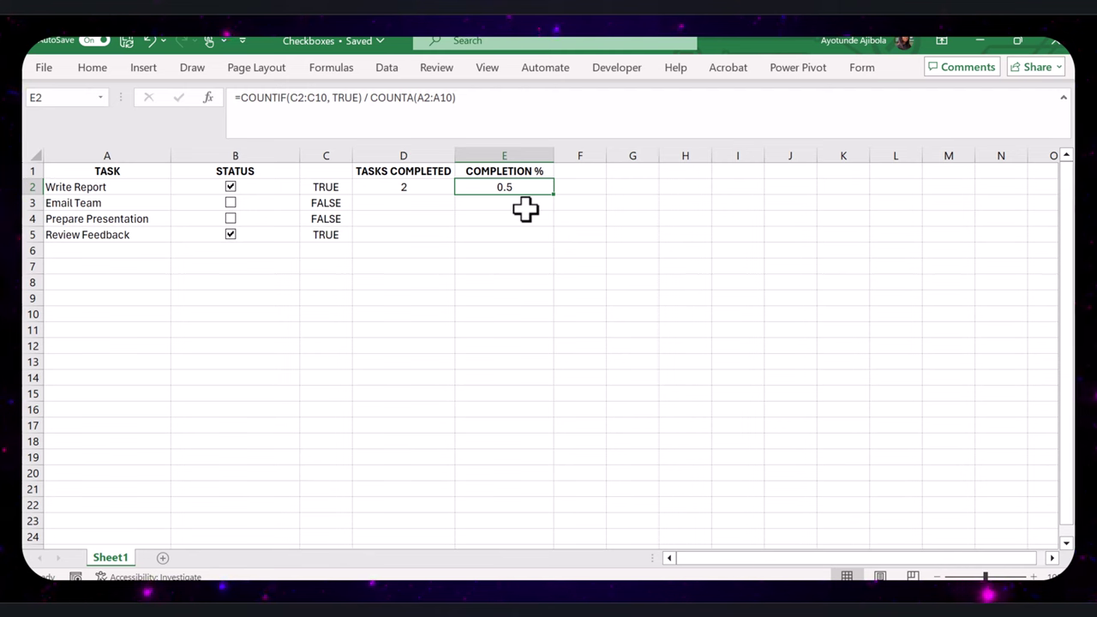
click(80, 72)
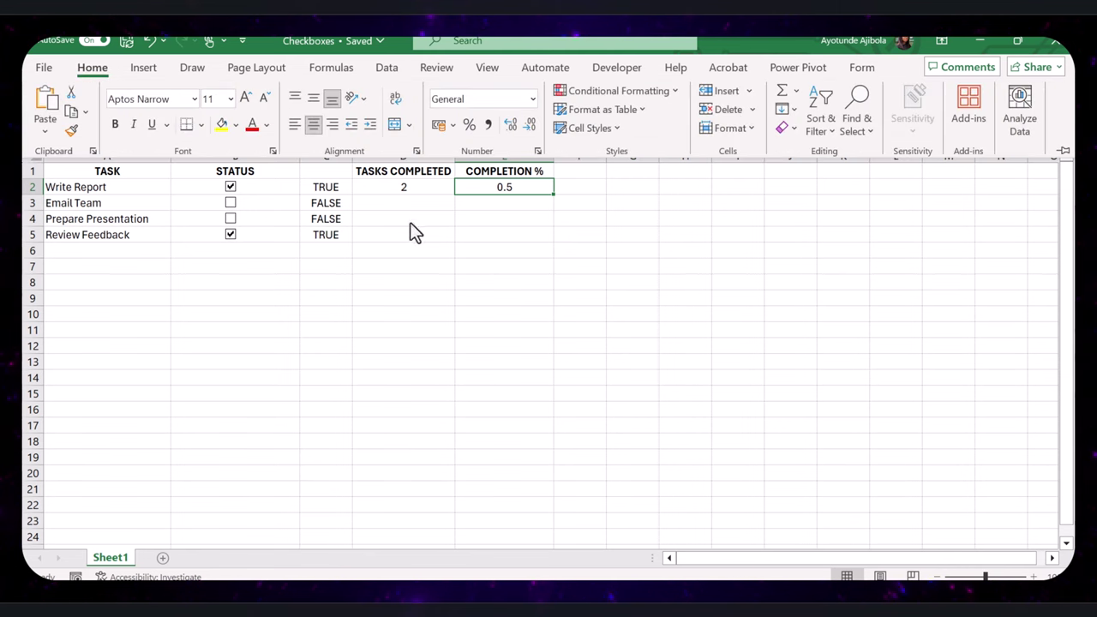
click(470, 131)
click(503, 219)
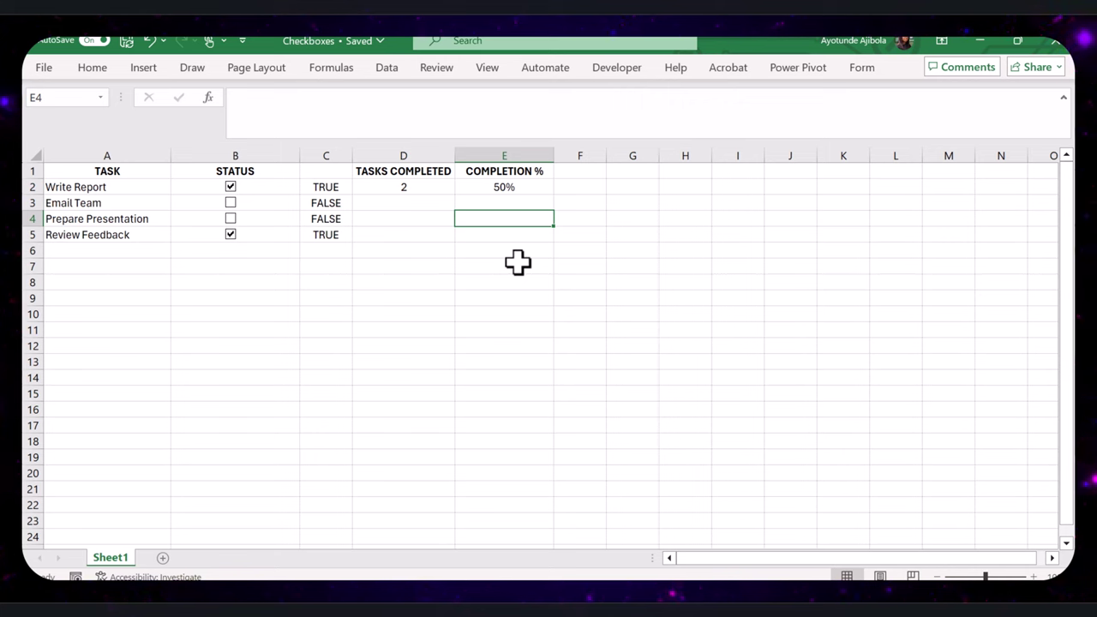
- Open E2's Data Bar rule for editing in the Conditional Formatting Rules Manager
click(529, 186)
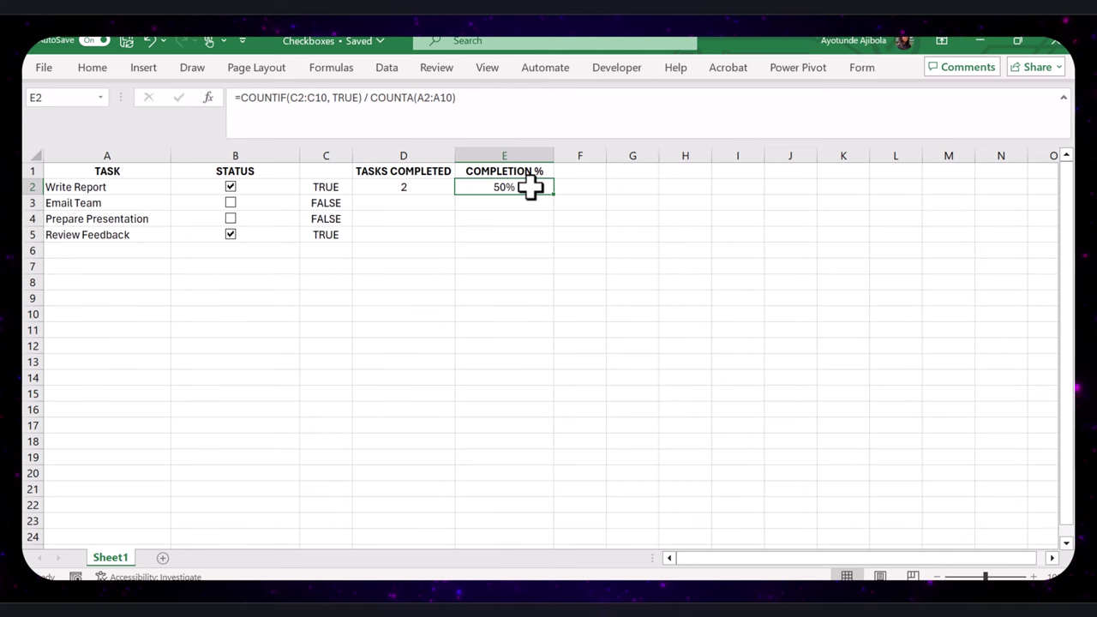
click(92, 67)
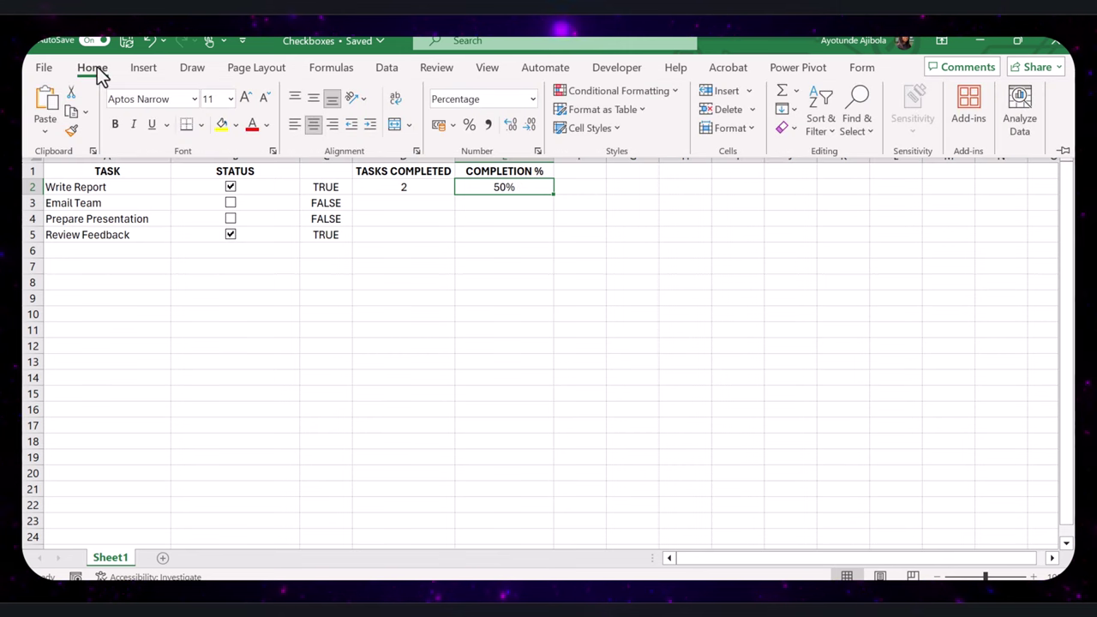
click(644, 96)
mouse_move(634, 195)
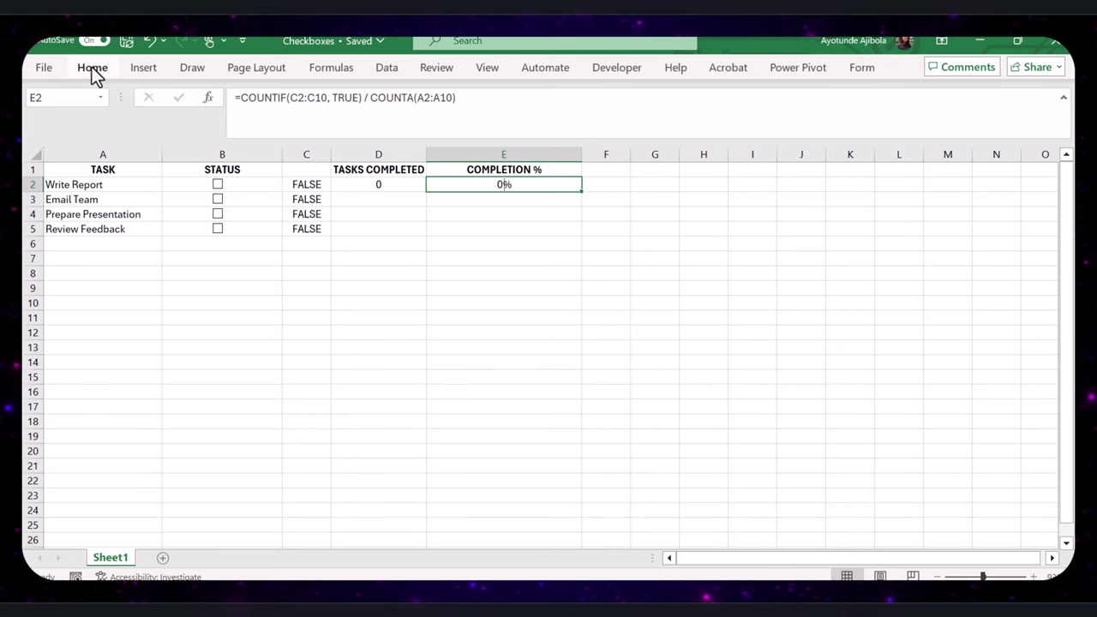
click(92, 68)
click(615, 90)
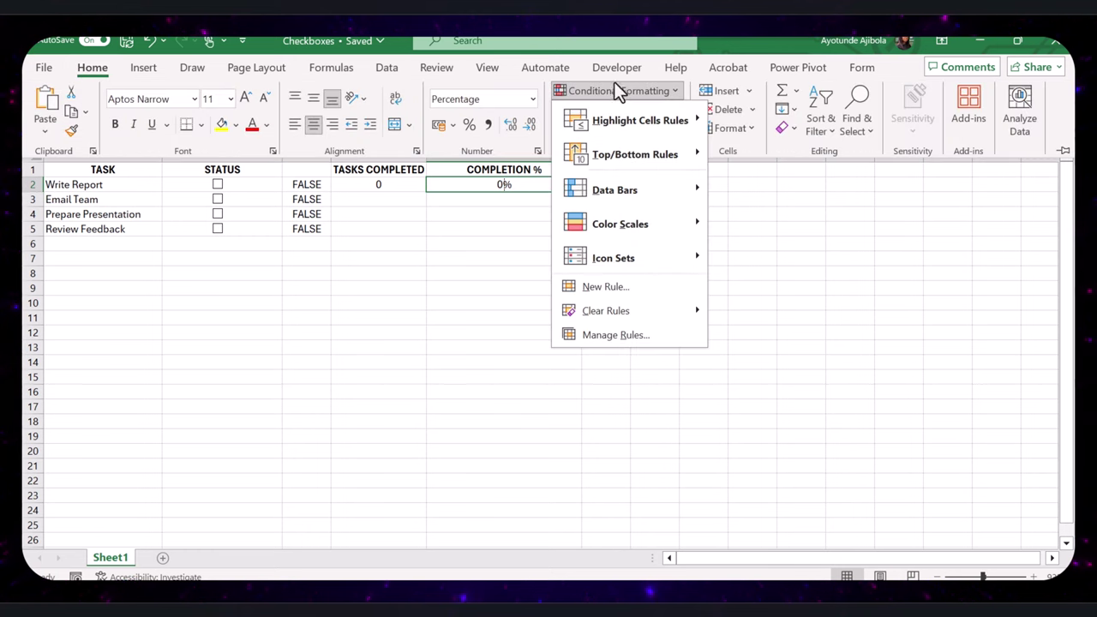
click(628, 334)
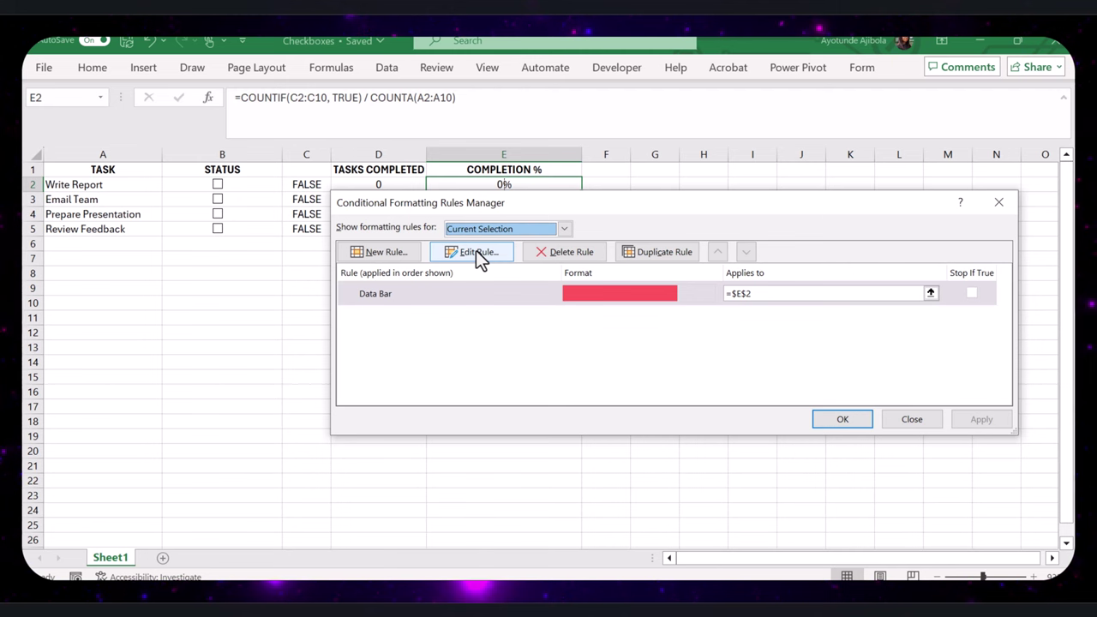
click(477, 253)
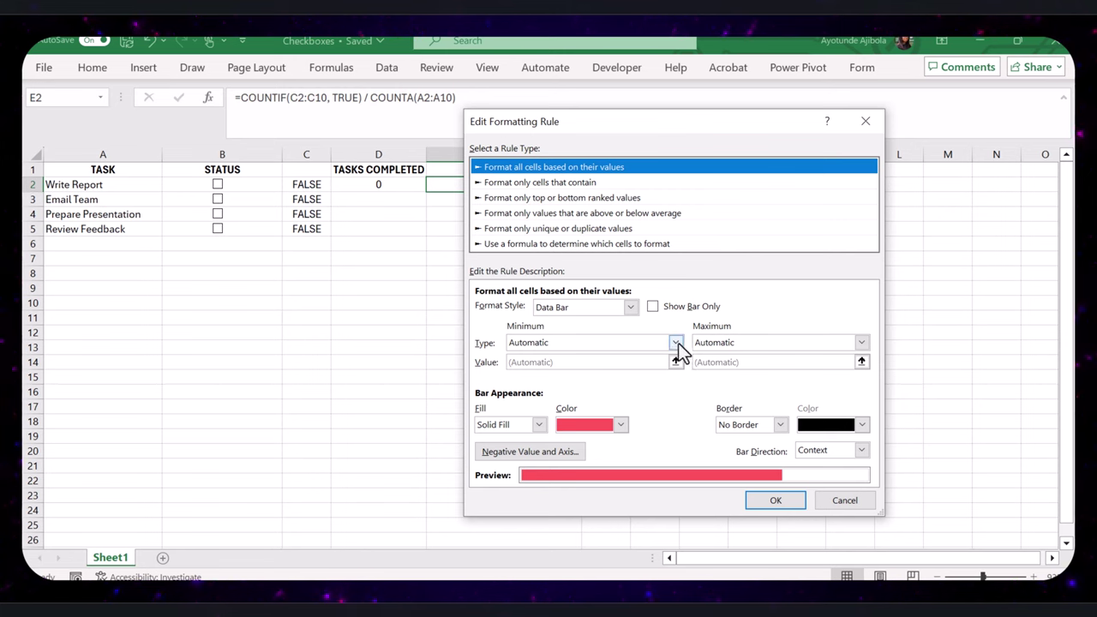
- Set the data bar's Minimum and Maximum types to Number and apply the rule
click(676, 342)
click(552, 370)
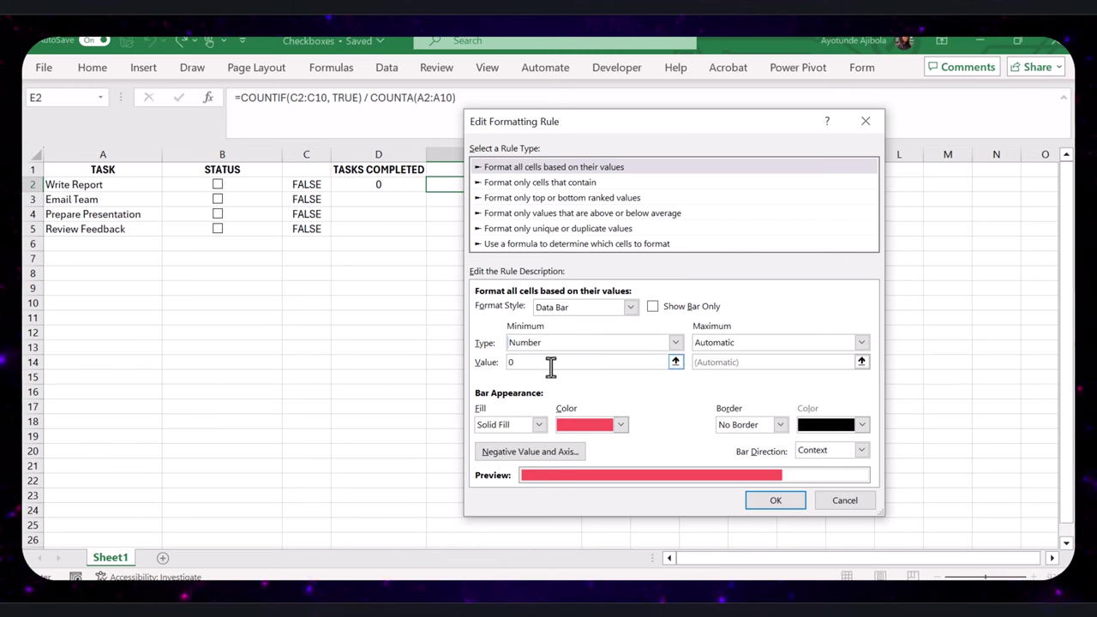
click(860, 343)
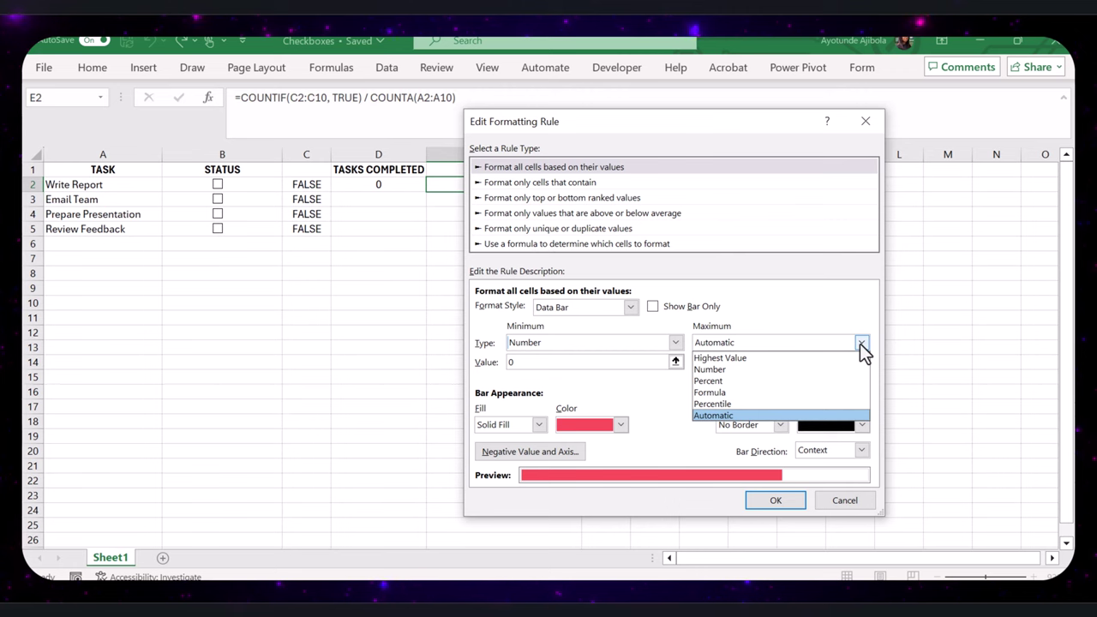
click(709, 372)
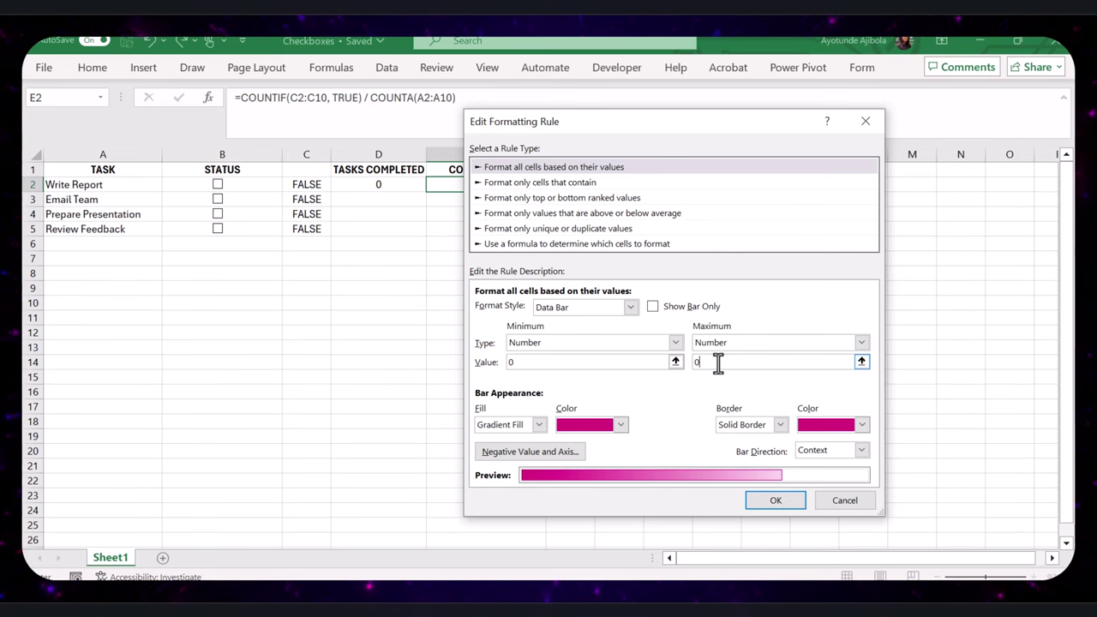
click(773, 503)
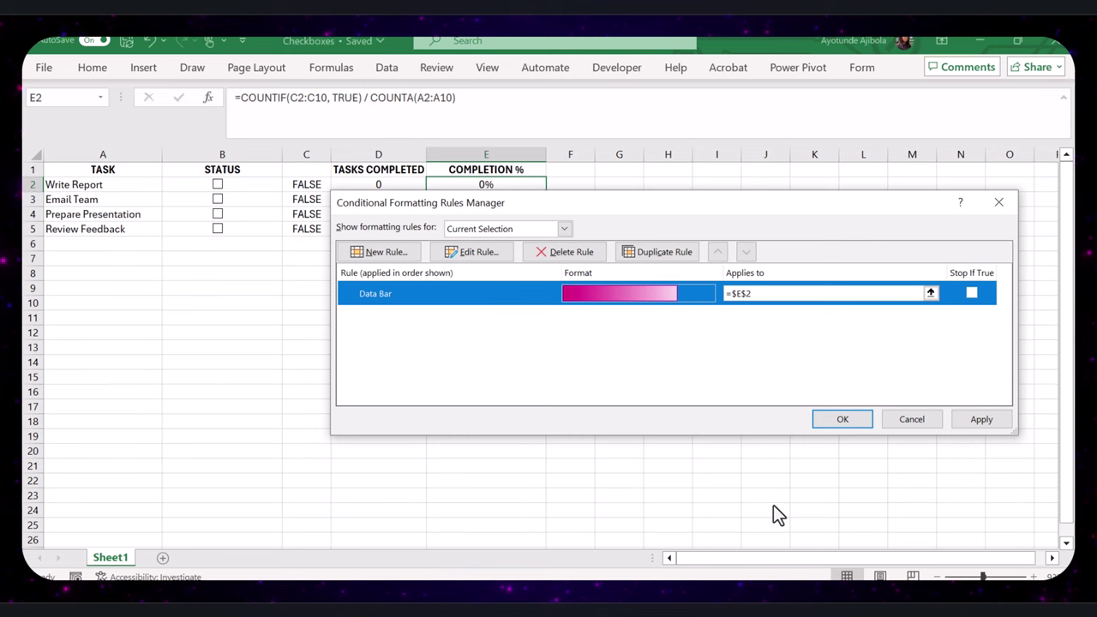
click(845, 421)
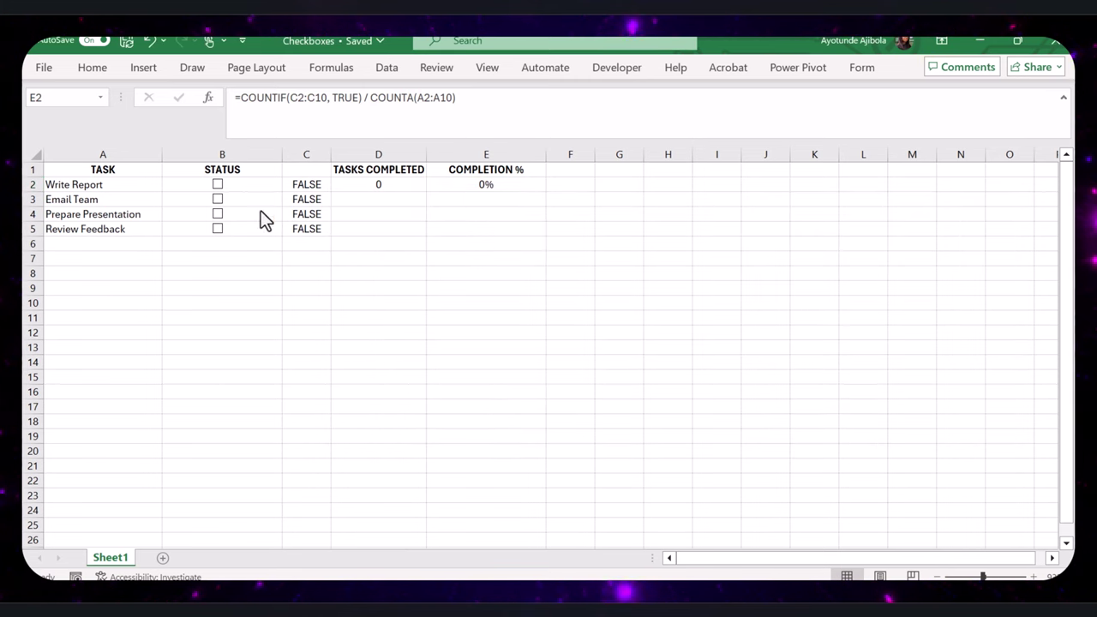
- Tick Write Report, Email Team, Prepare Presentation and Review Feedback to test the data bar
click(218, 184)
click(218, 199)
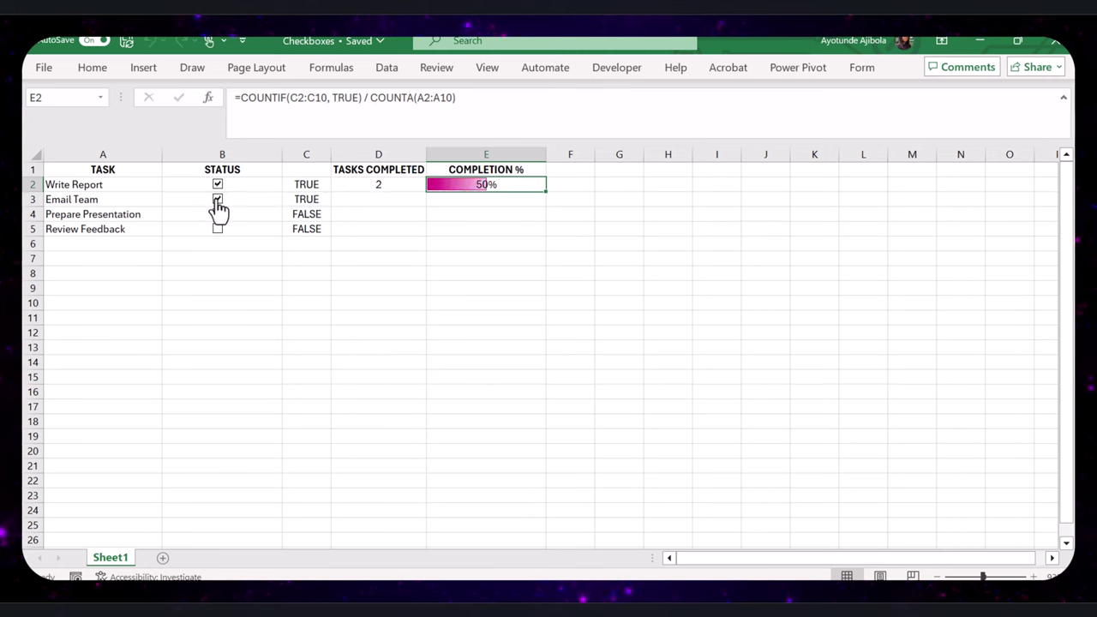
click(218, 214)
click(217, 229)
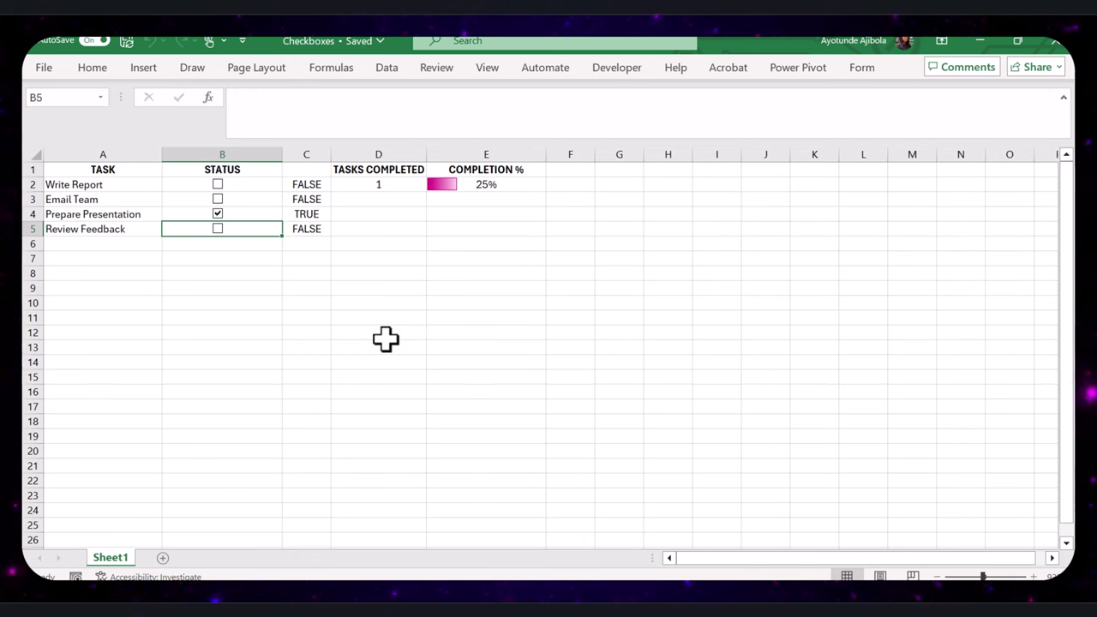
- Set column C's font colour to white, then undo the change
click(357, 287)
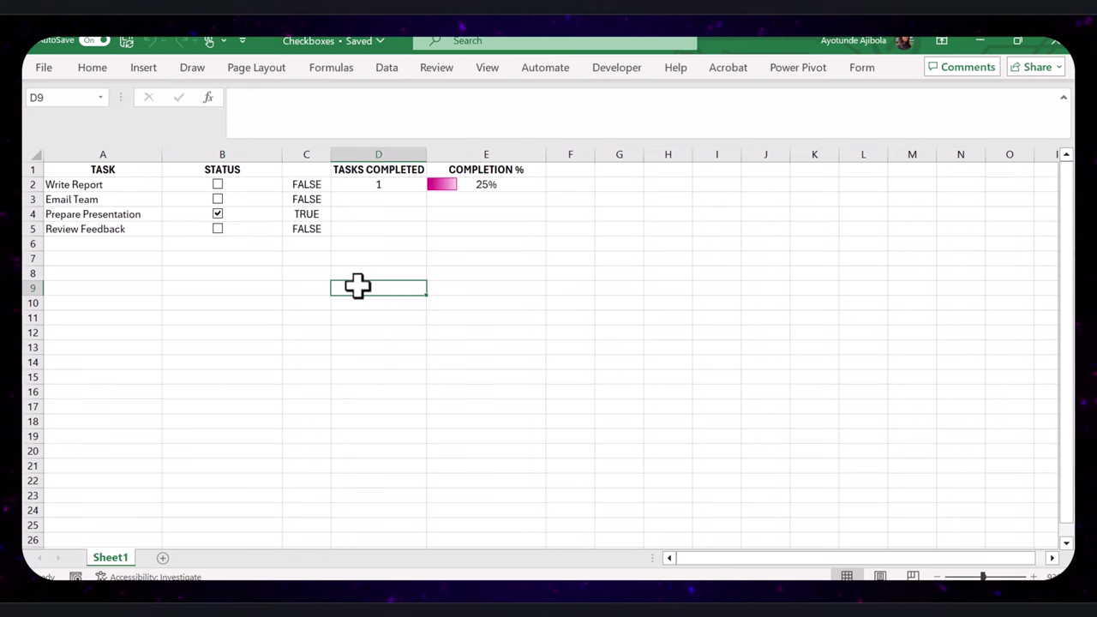
click(305, 154)
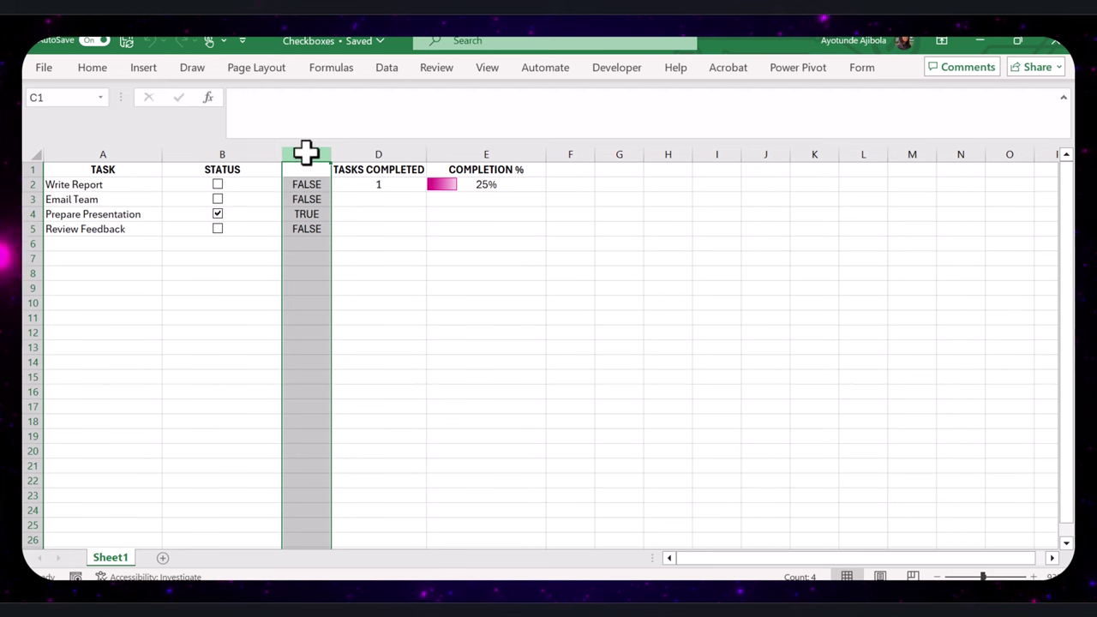
click(92, 68)
click(272, 126)
click(256, 191)
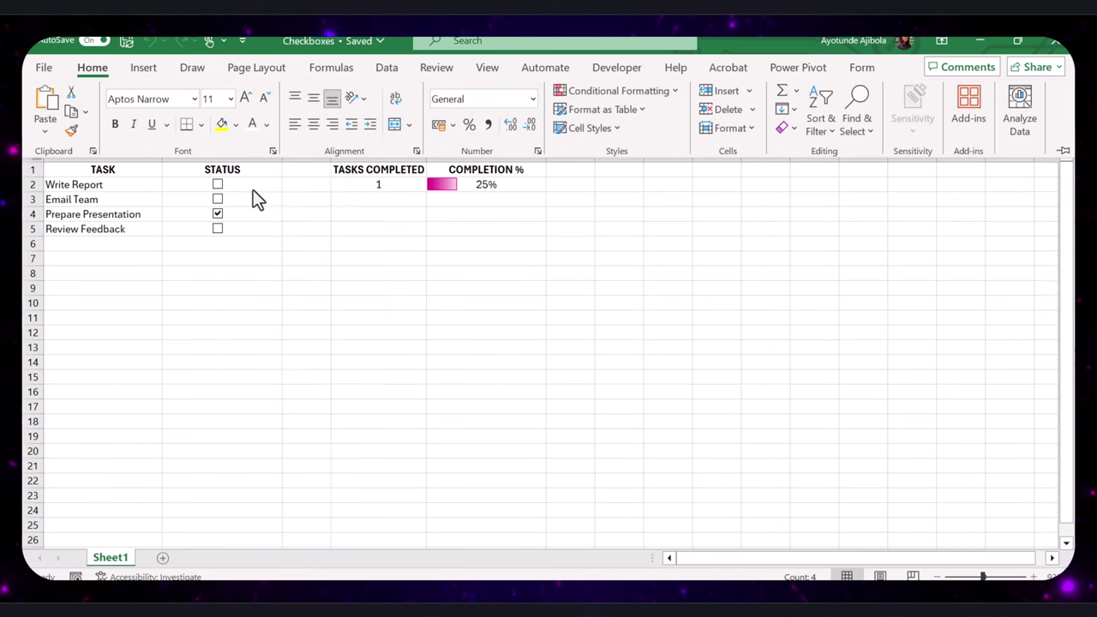
click(311, 190)
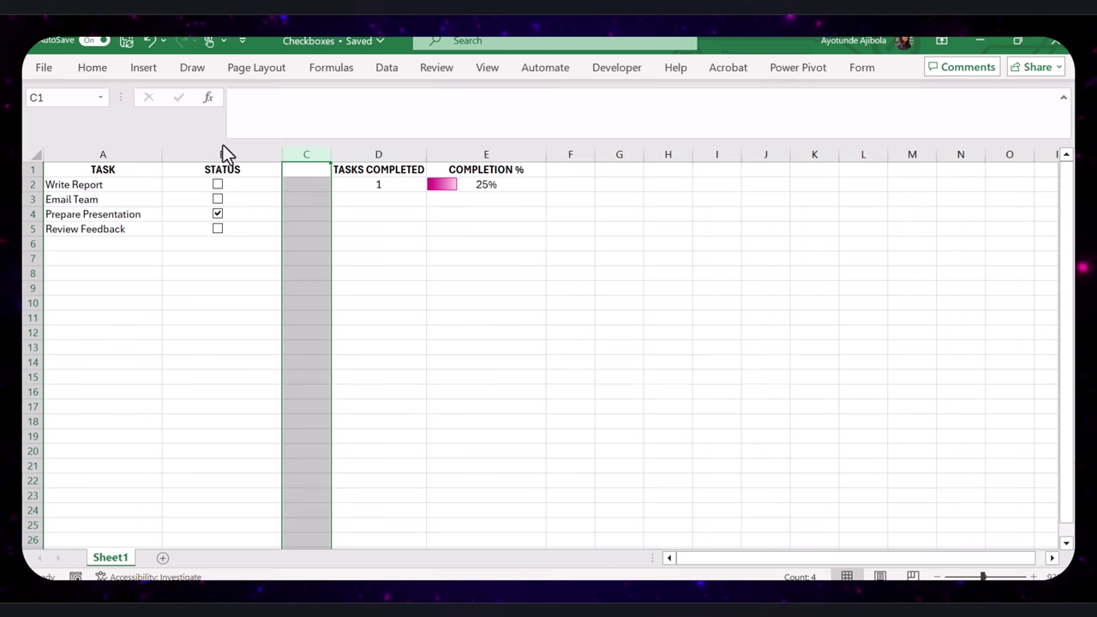
click(149, 41)
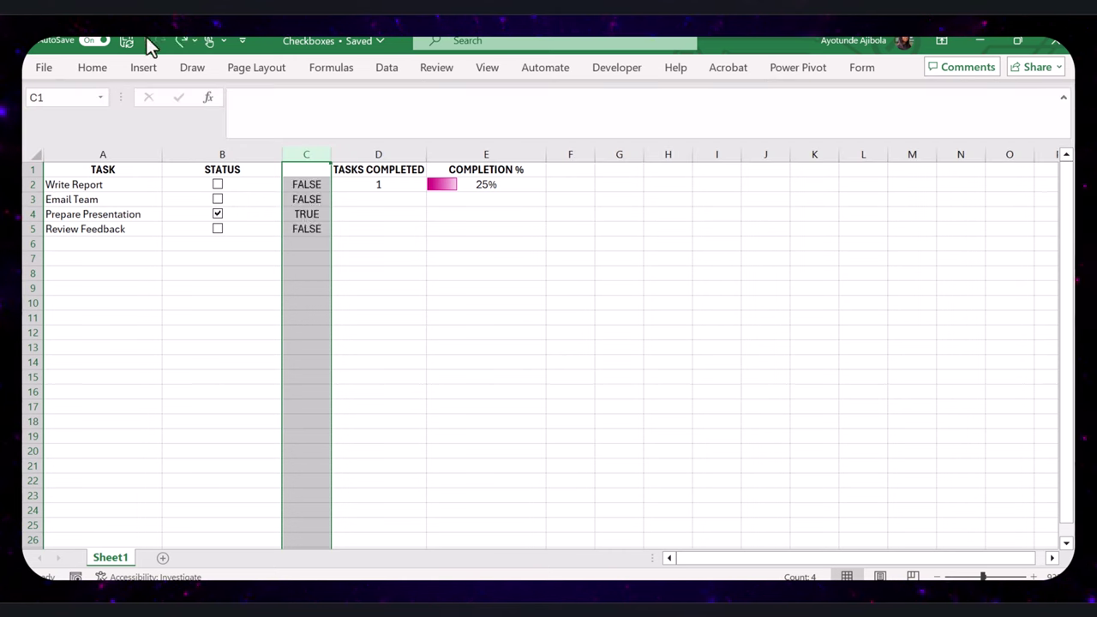
- Hide the values in C1:C7 with the custom number format ';'
click(301, 199)
drag(304, 169, 304, 258)
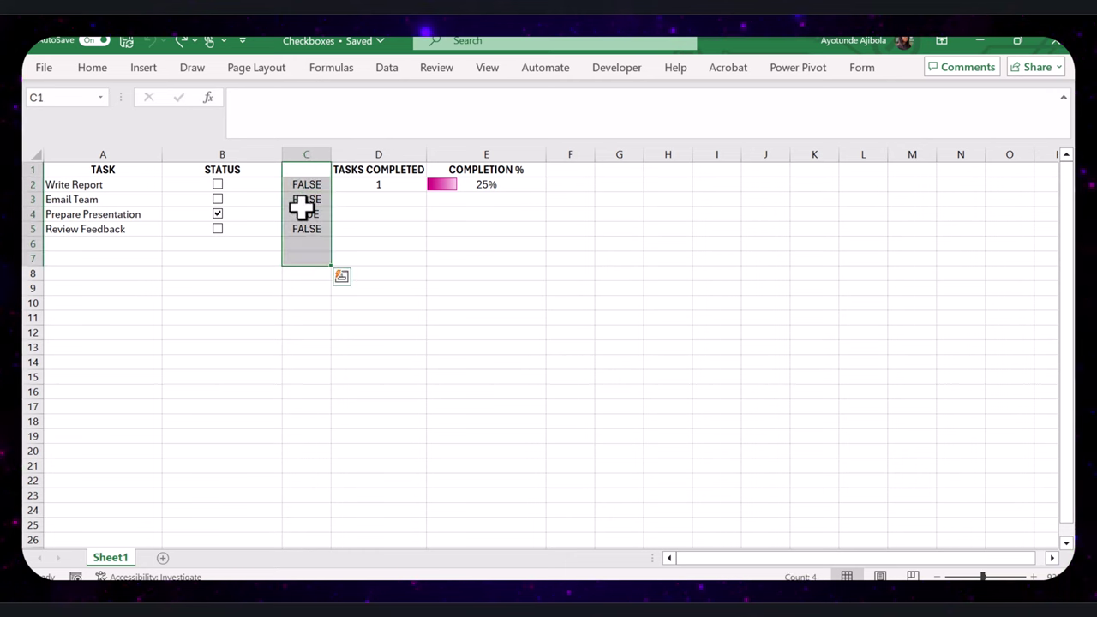
right_click(302, 208)
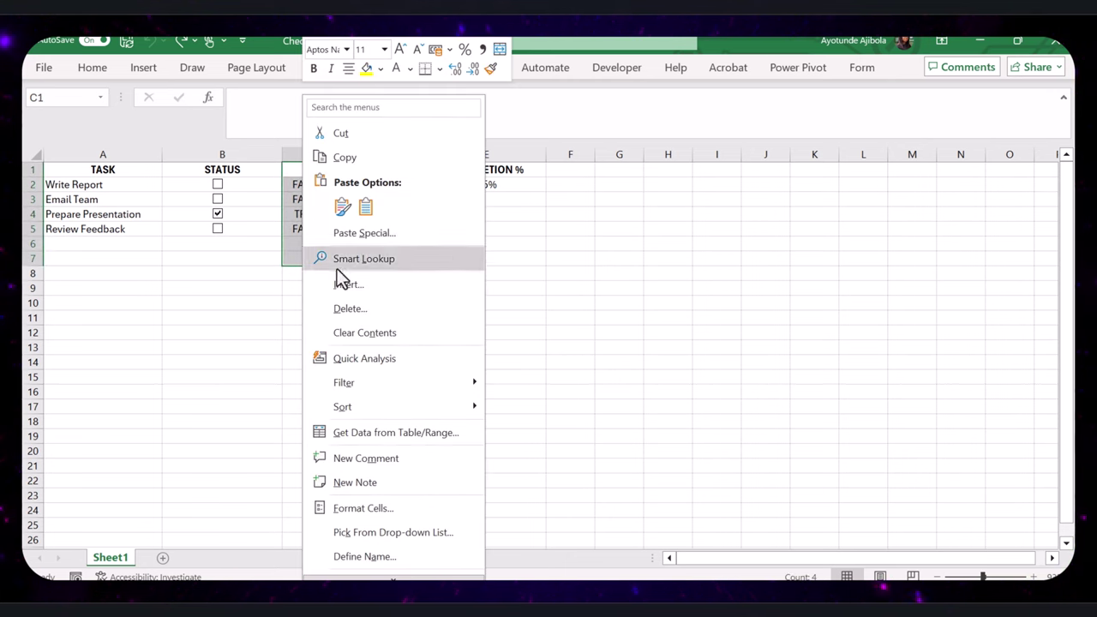
click(363, 509)
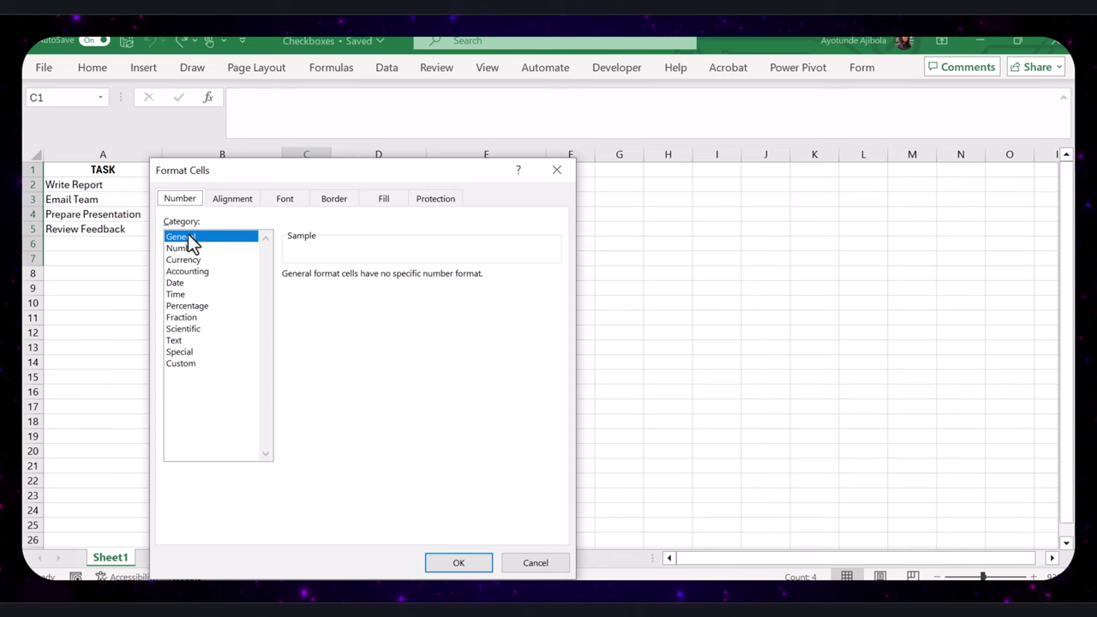
click(185, 363)
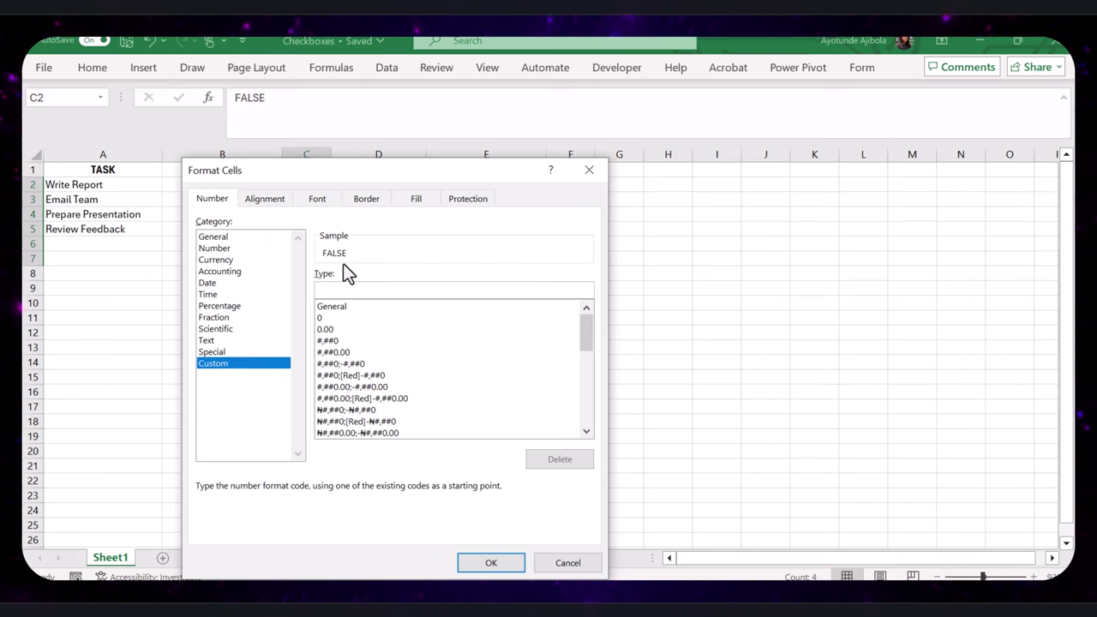
text(;;;)
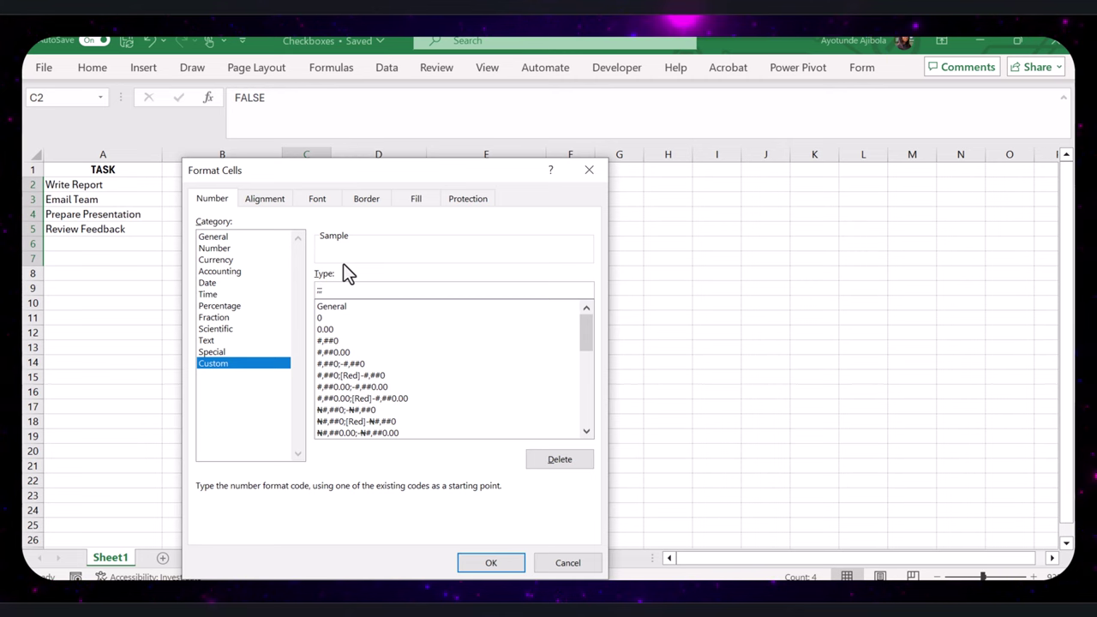
click(490, 563)
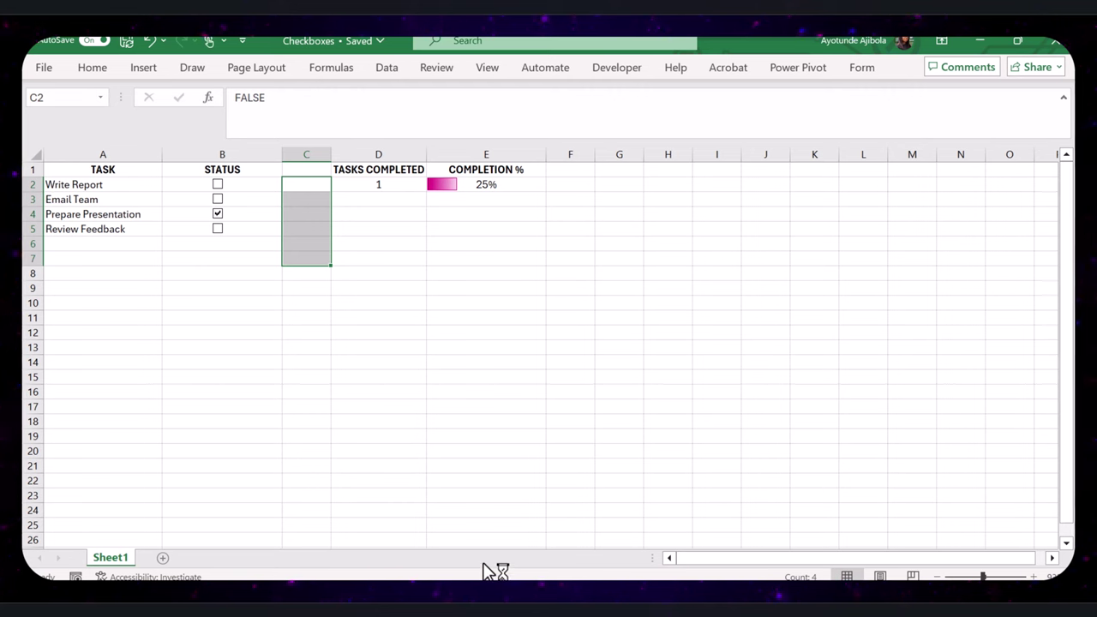
- Check cells C2–C5 to confirm they still hold TRUE/FALSE
click(310, 200)
click(304, 215)
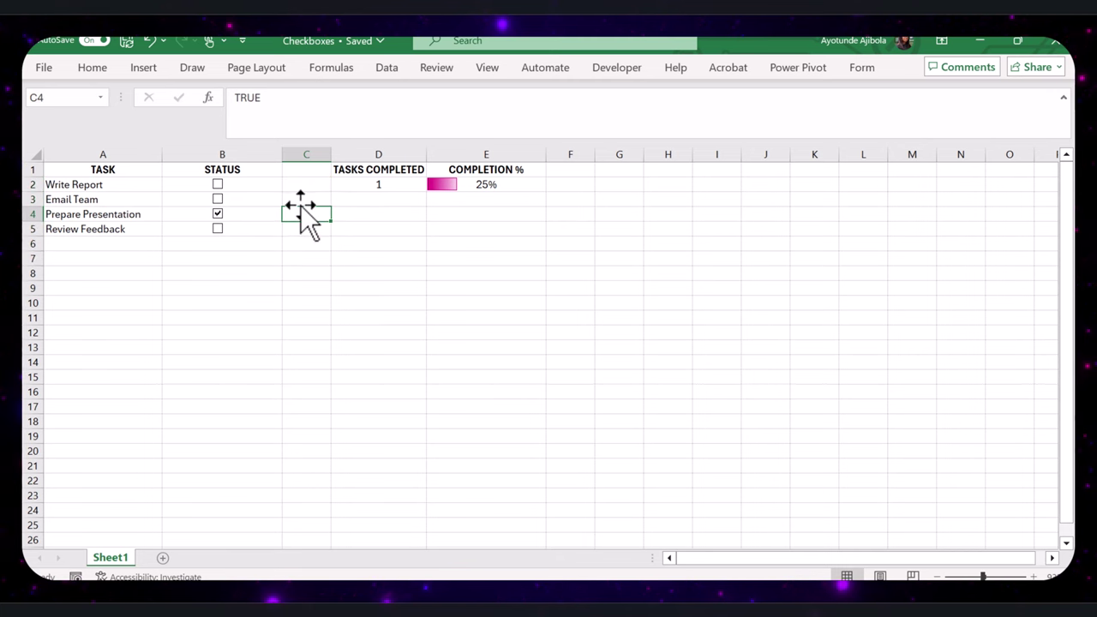
click(298, 187)
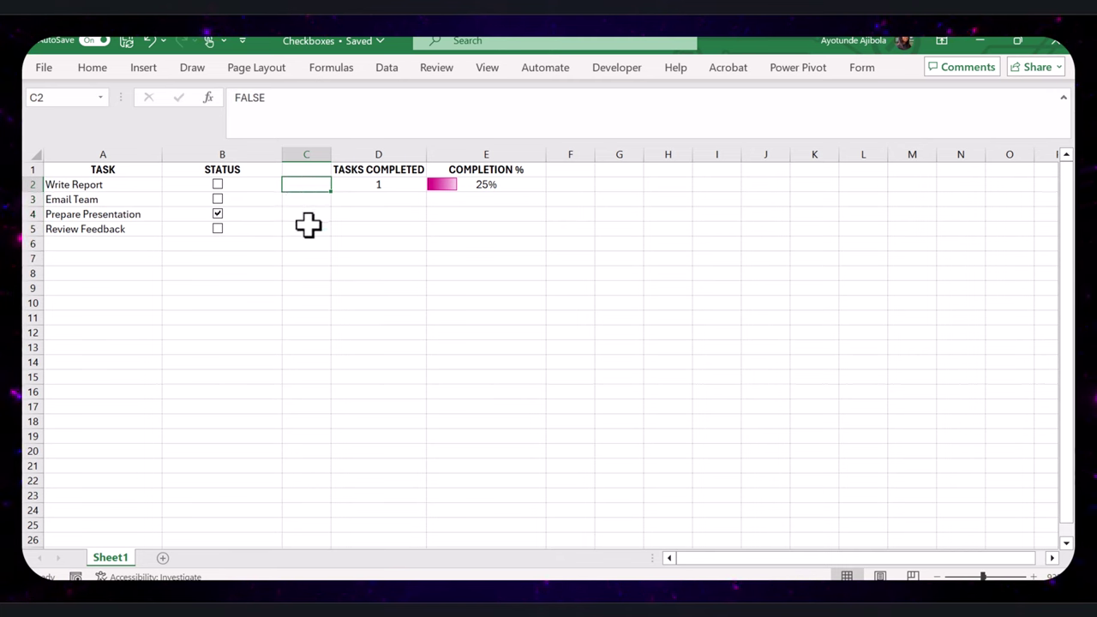
click(309, 226)
click(304, 214)
click(306, 197)
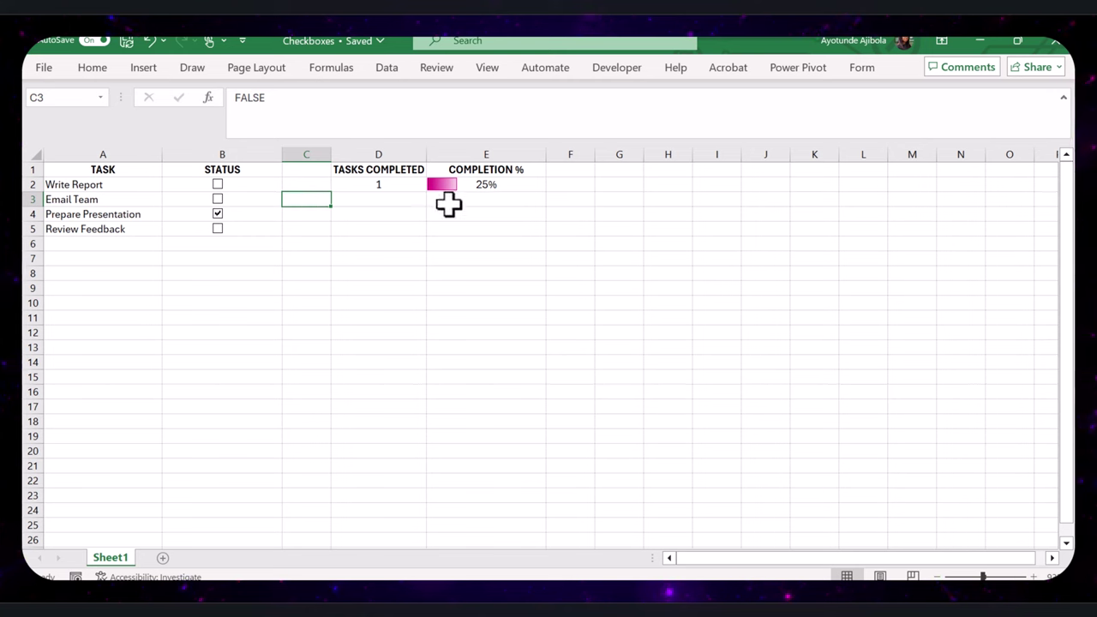
- Add an autofitted ITEMS REMAINING header in F1 and paste the FILTER formula into F2
click(580, 168)
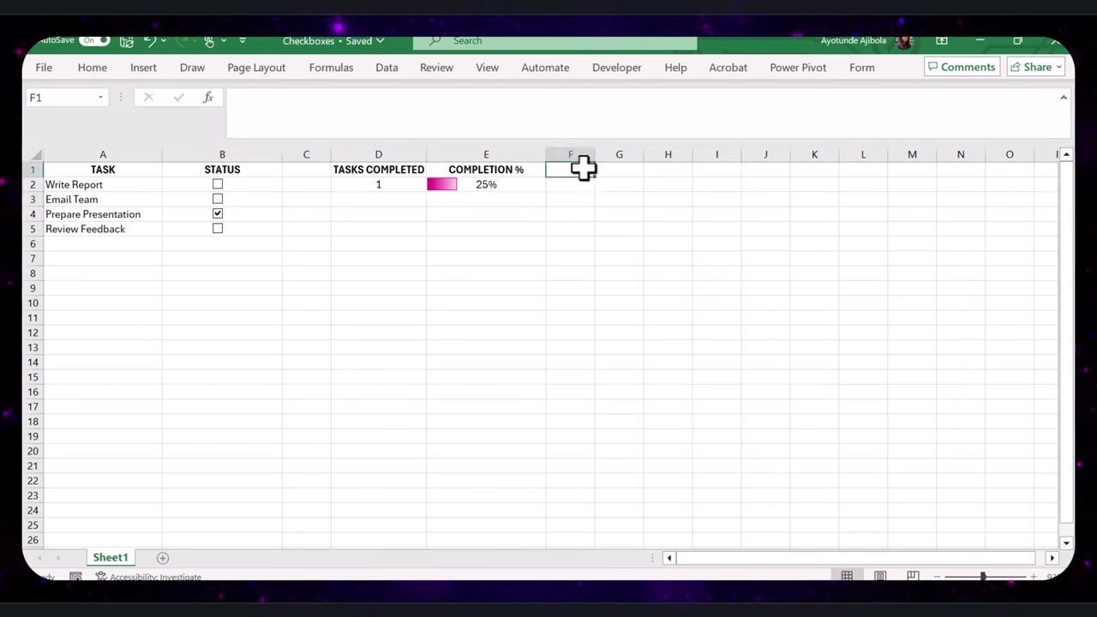
text(ITEMS REMAINING)
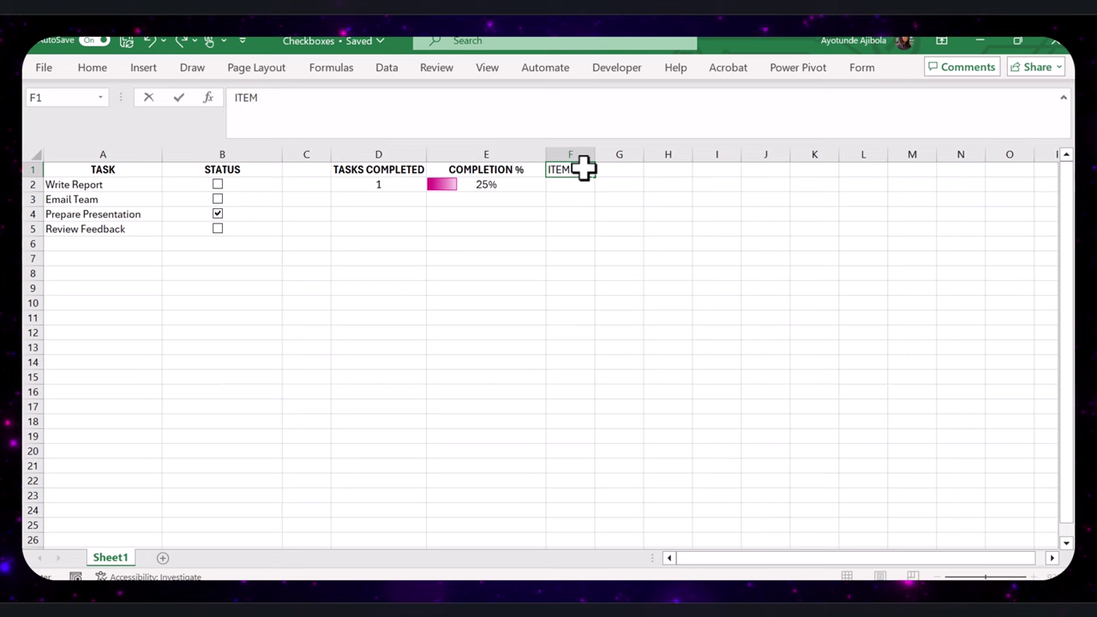
double_click(594, 154)
click(606, 186)
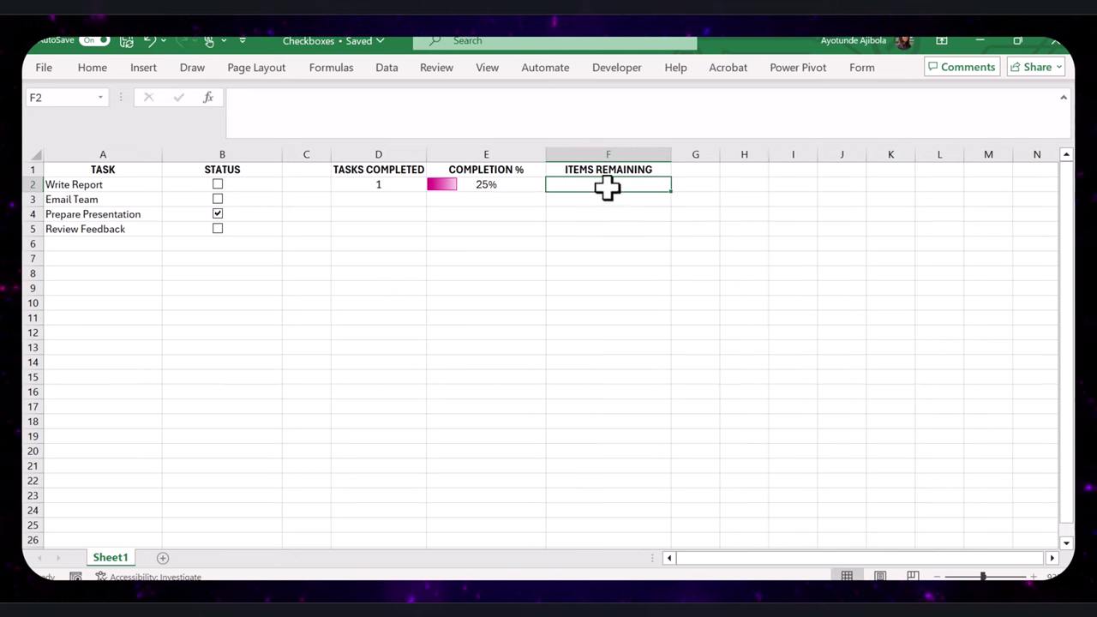
click(319, 112)
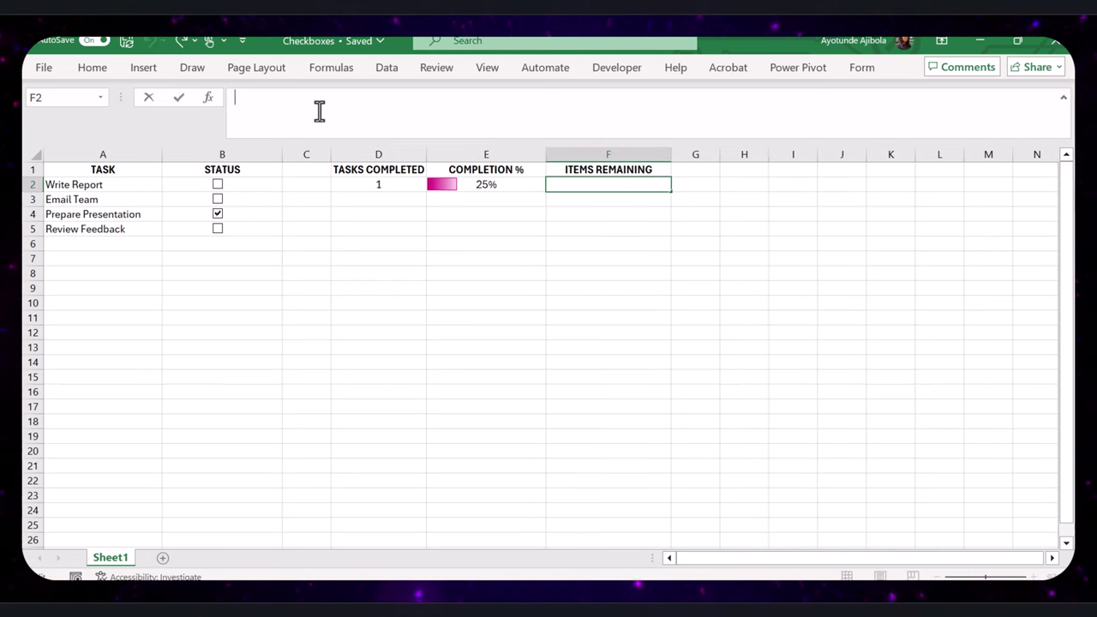
text(=FILTER(A2:A5, C2:C5=FALSE, "All tasks completed"))
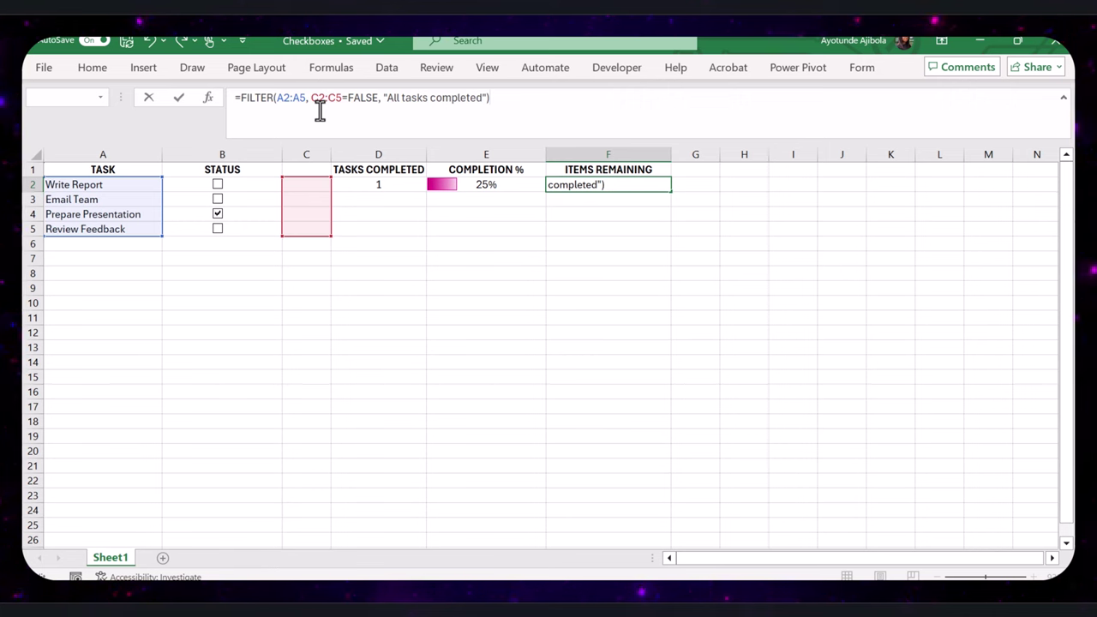
key(Return)
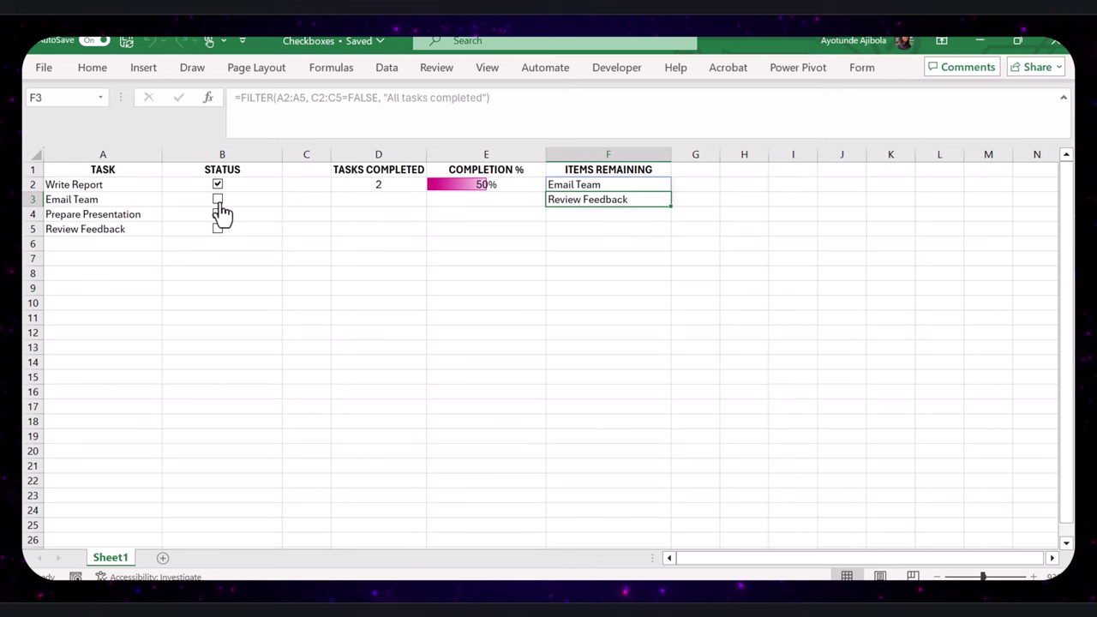
- Tick the remaining tasks and centre F2's 'All tasks completed' result
click(217, 200)
click(217, 229)
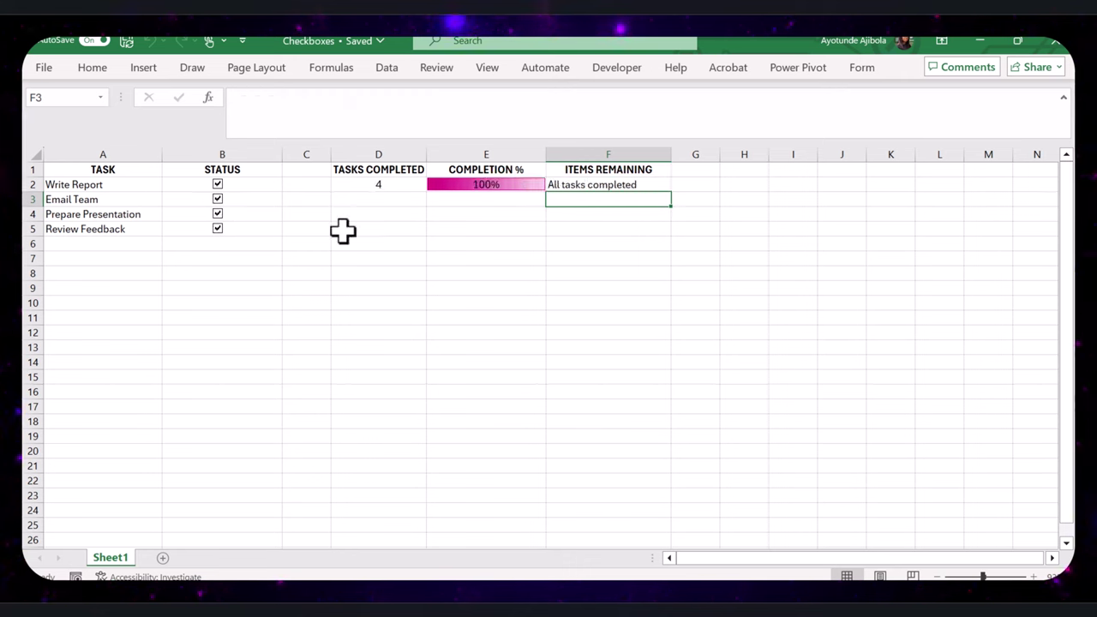
click(102, 258)
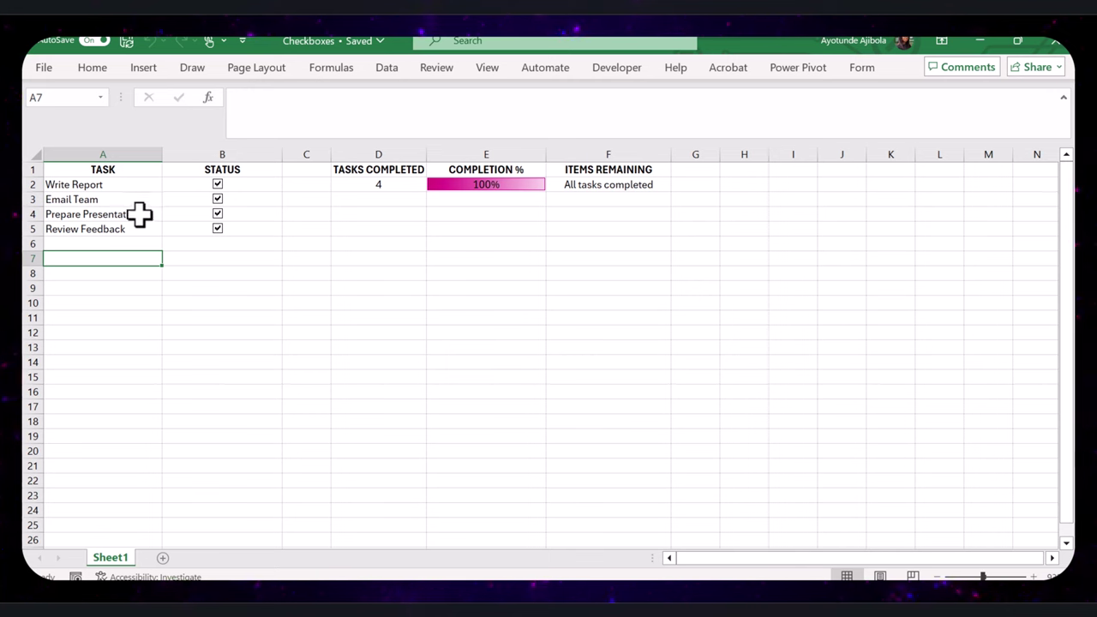
- Add a =C2=TRUE conditional formatting rule giving A2:A5 green font
key(Down)
key(Down)
key(Down)
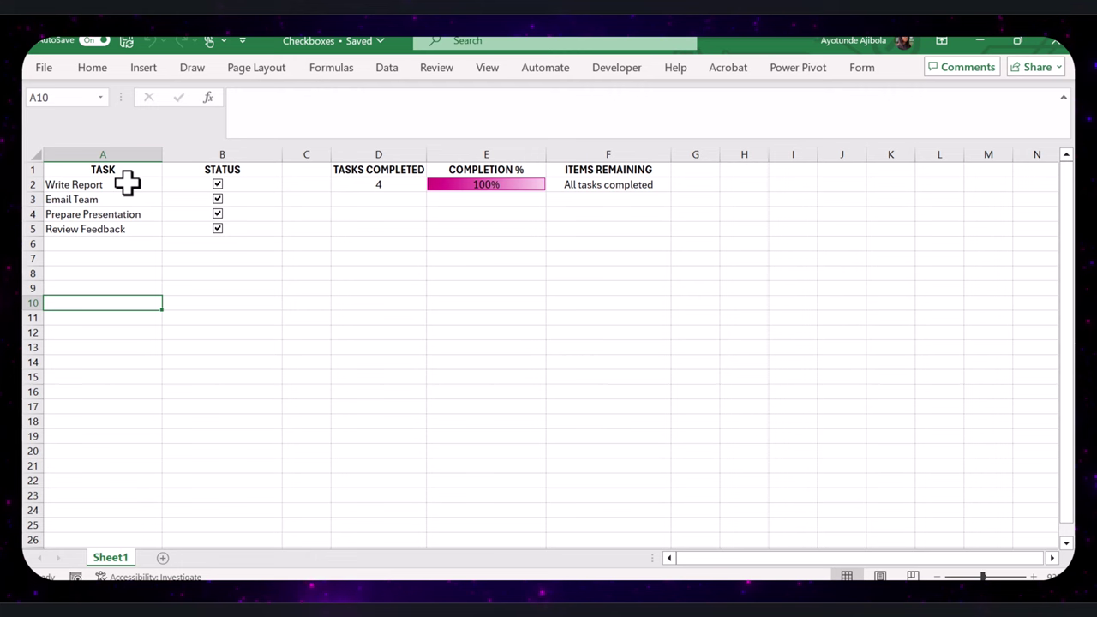
drag(126, 182, 132, 230)
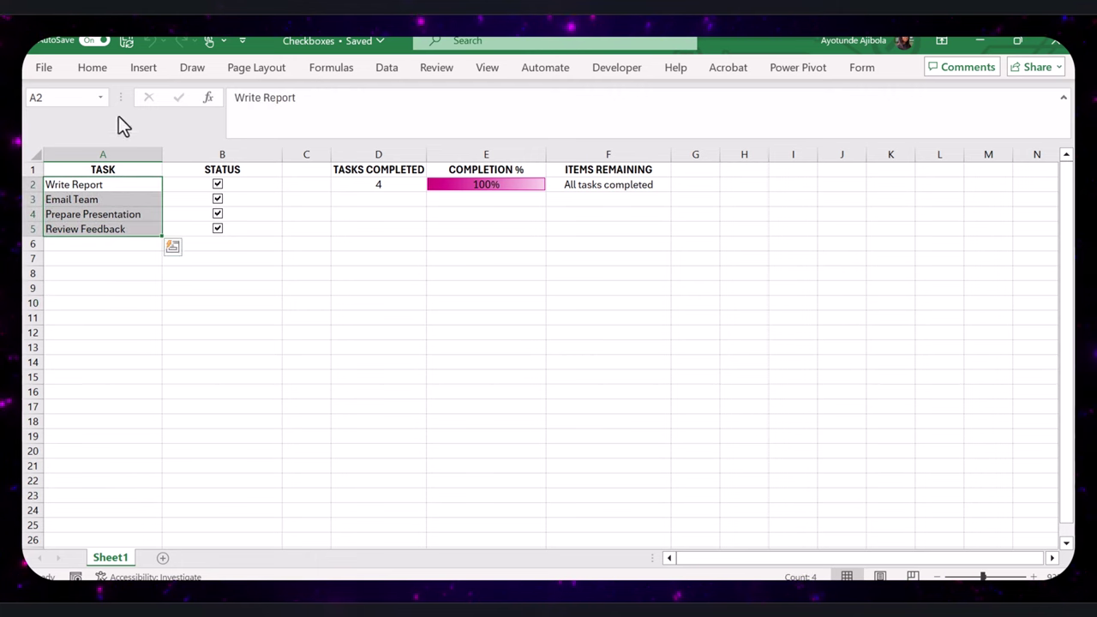
click(96, 69)
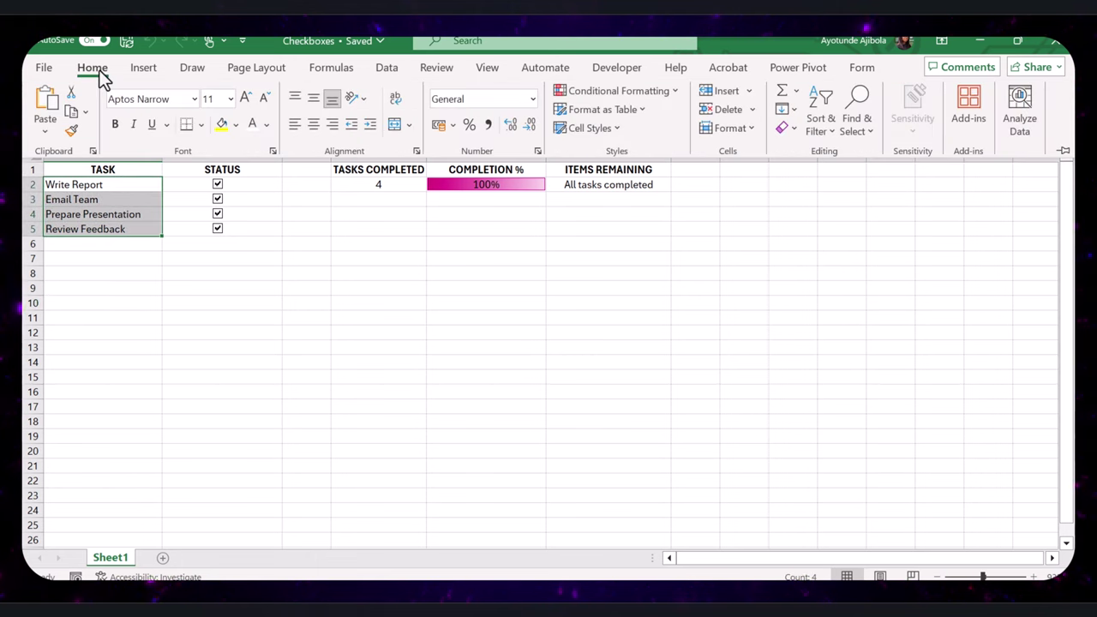
click(651, 90)
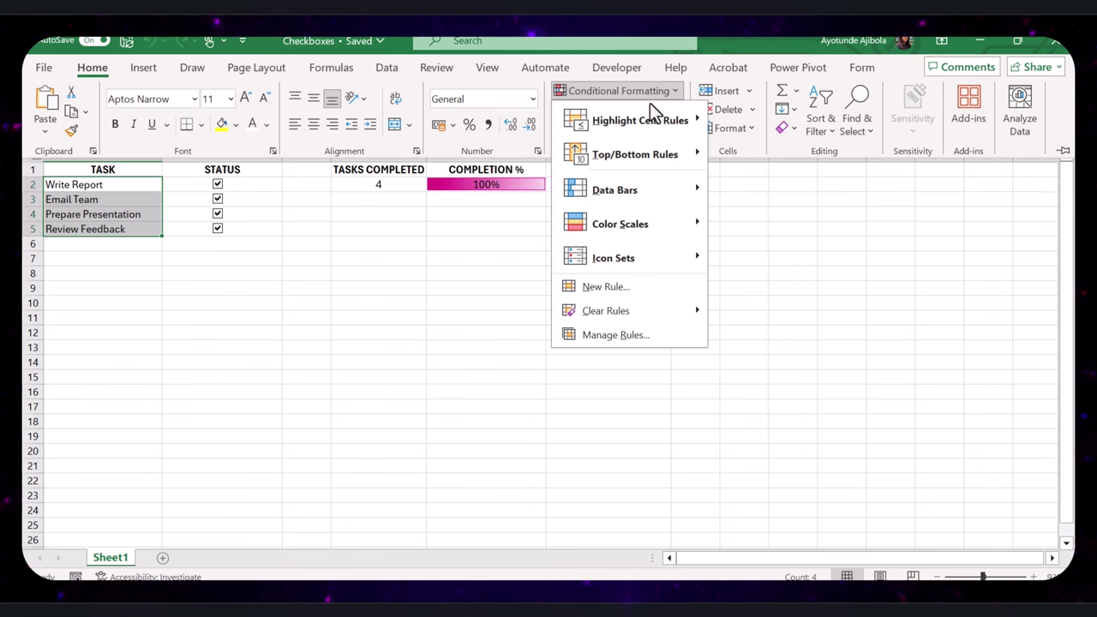
click(605, 287)
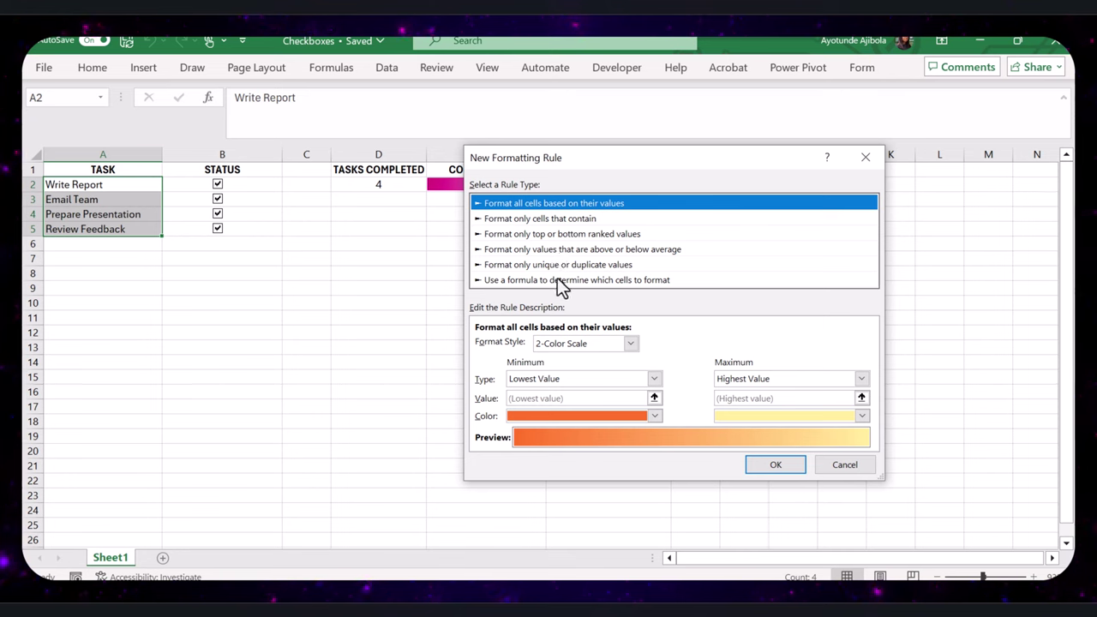
click(561, 280)
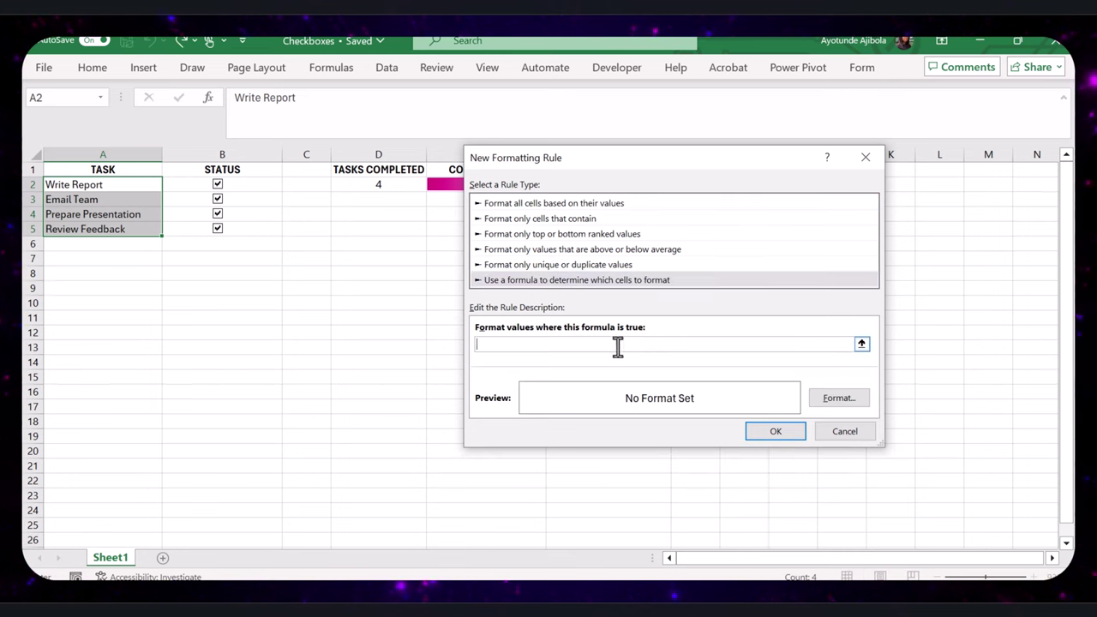
text(=C2=TRUE)
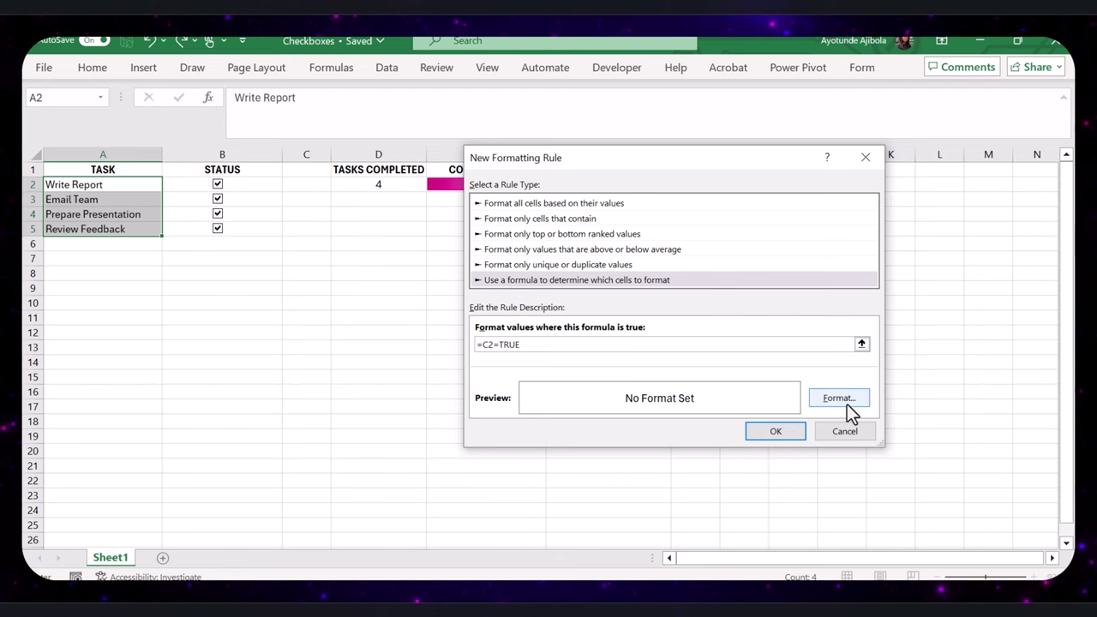
click(837, 397)
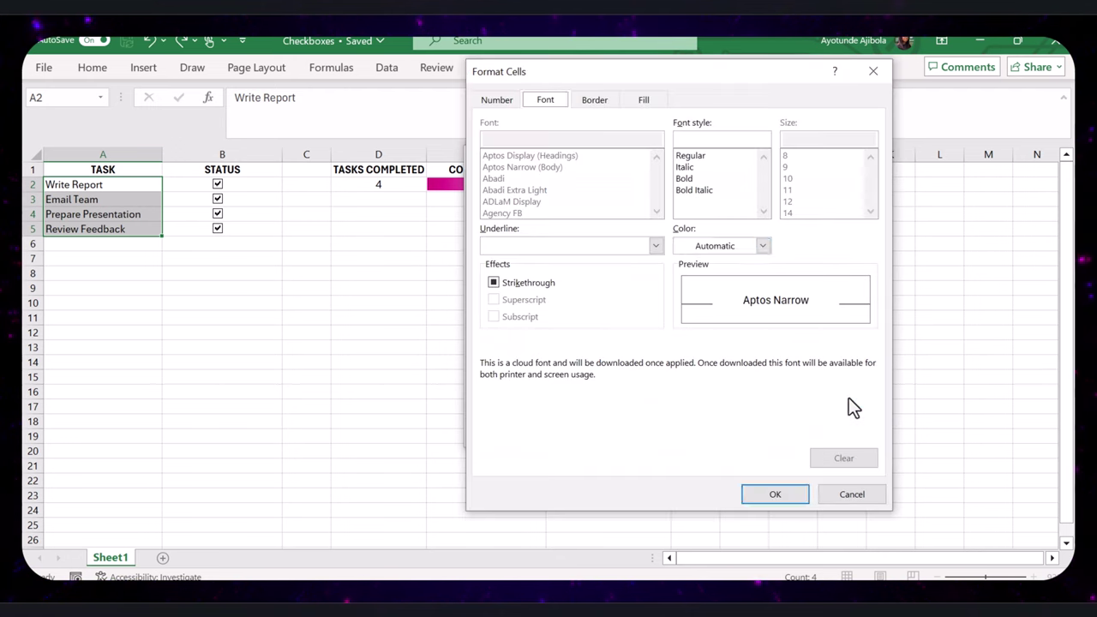
click(762, 245)
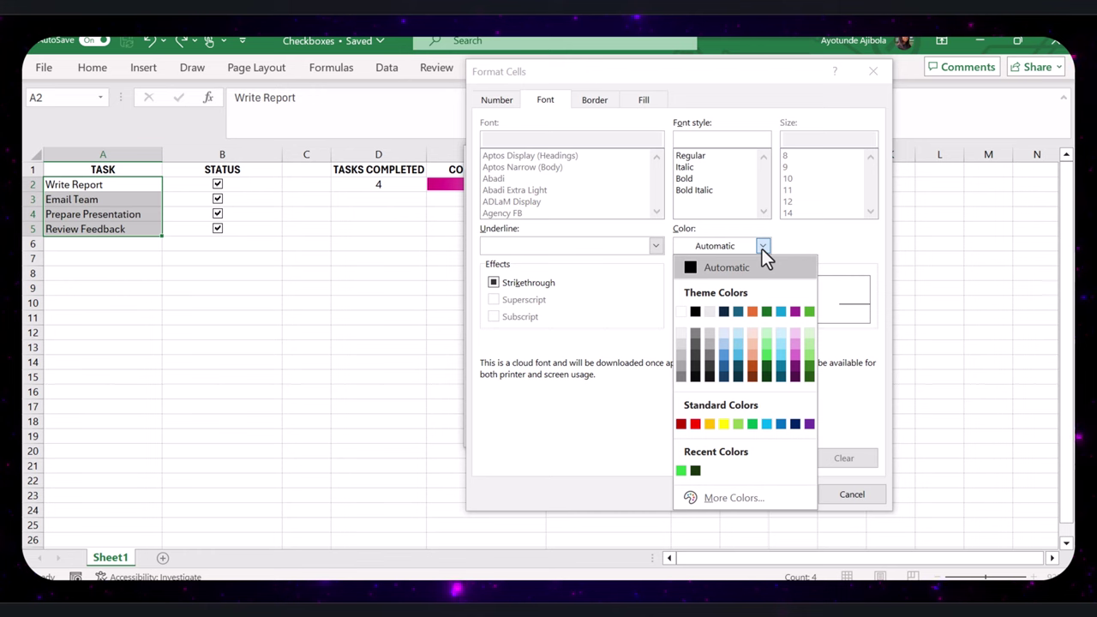
click(807, 367)
click(796, 495)
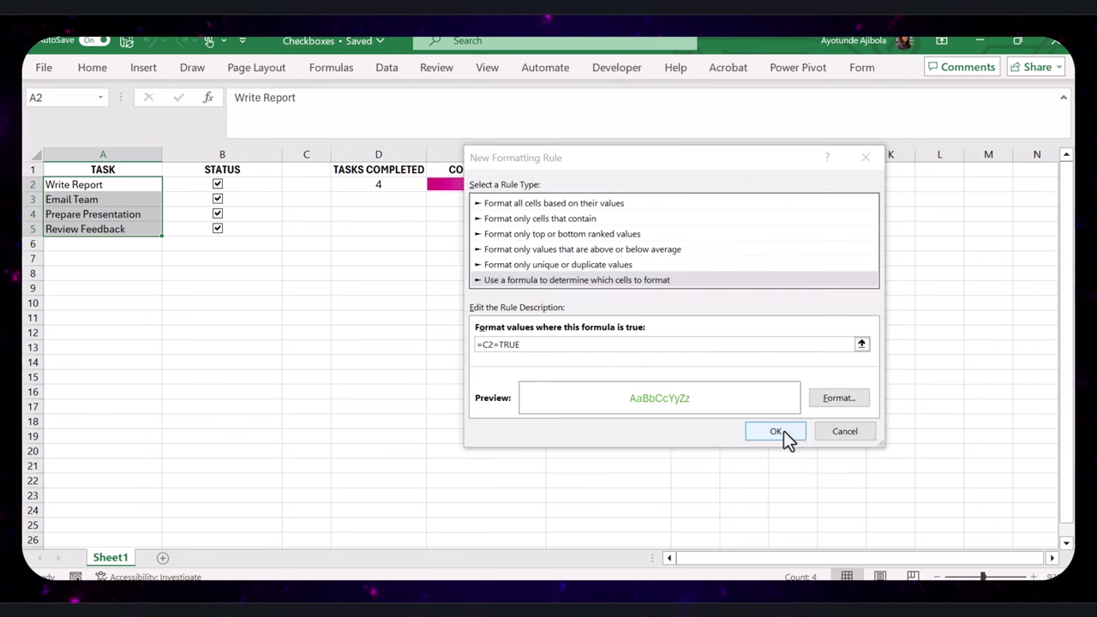
click(775, 431)
- Toggle the task checkboxes to test the green rule, leaving Write Report and Email Team unticked
click(486, 302)
click(217, 185)
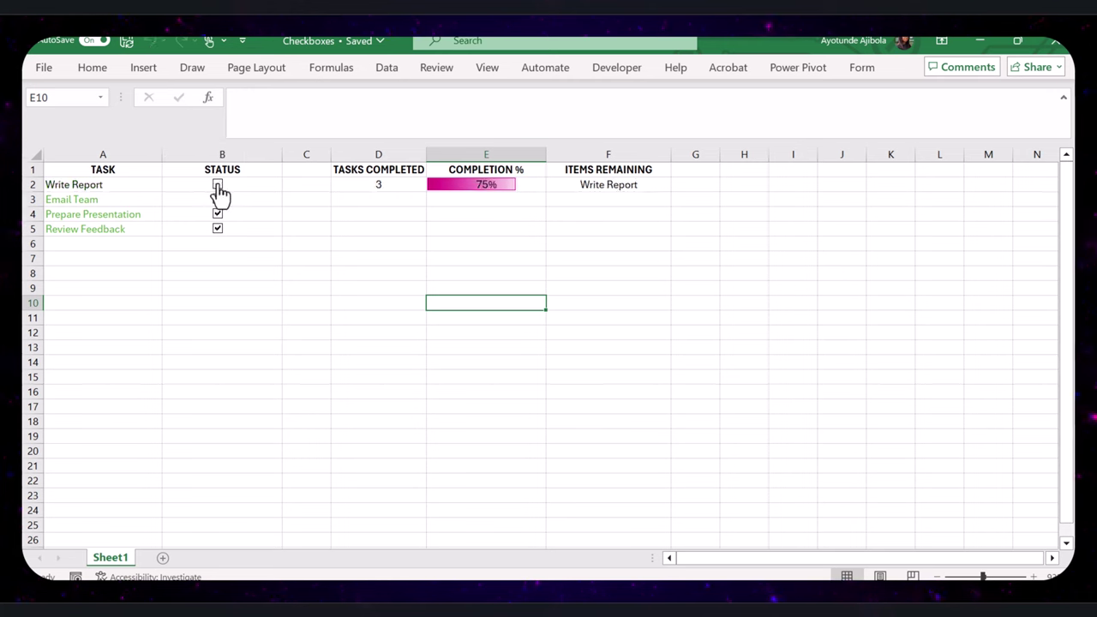
click(218, 200)
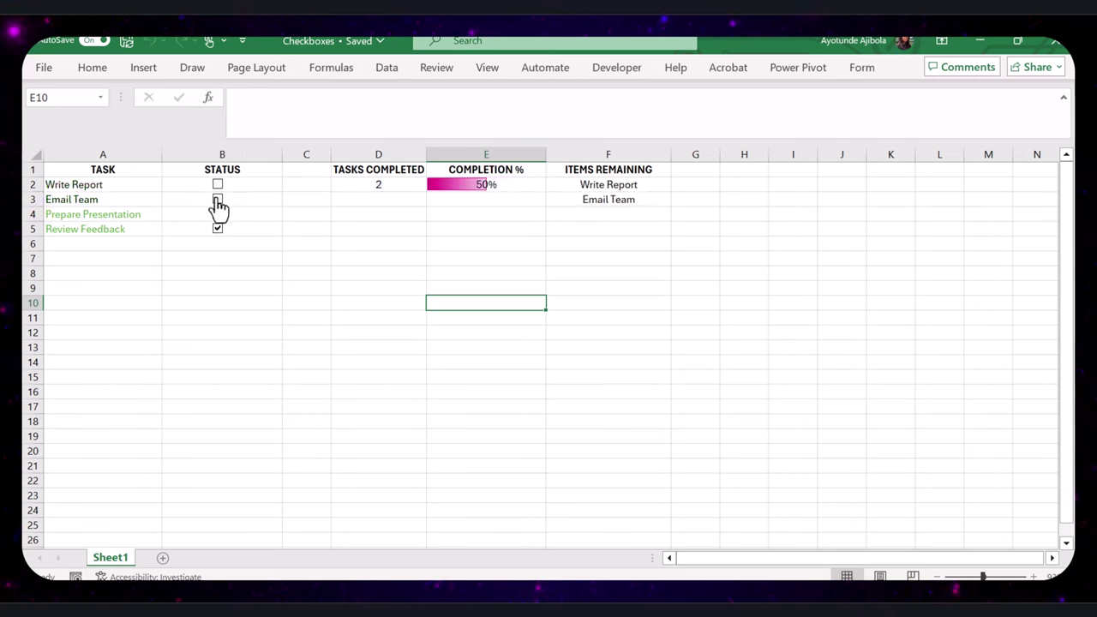
click(217, 214)
click(218, 185)
click(218, 200)
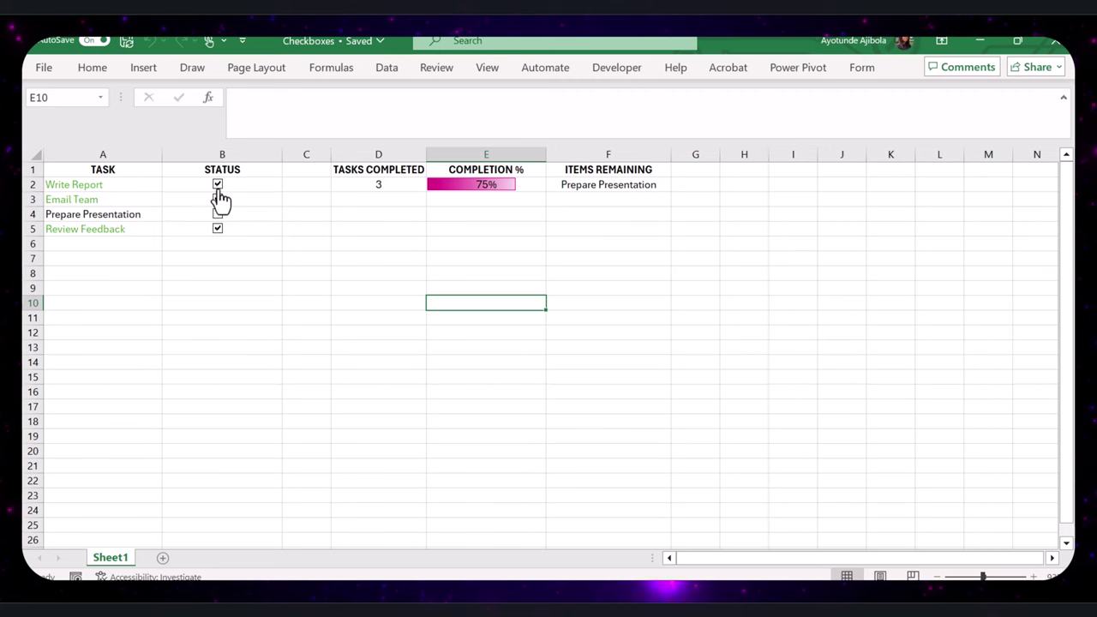
click(217, 200)
click(218, 214)
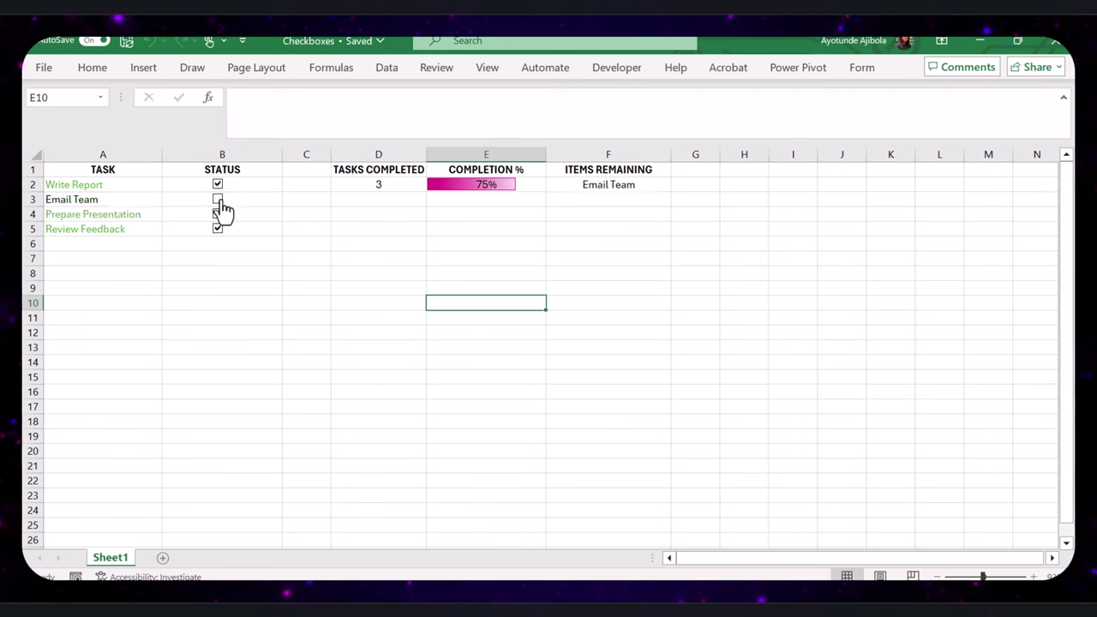
click(218, 185)
click(306, 244)
click(142, 287)
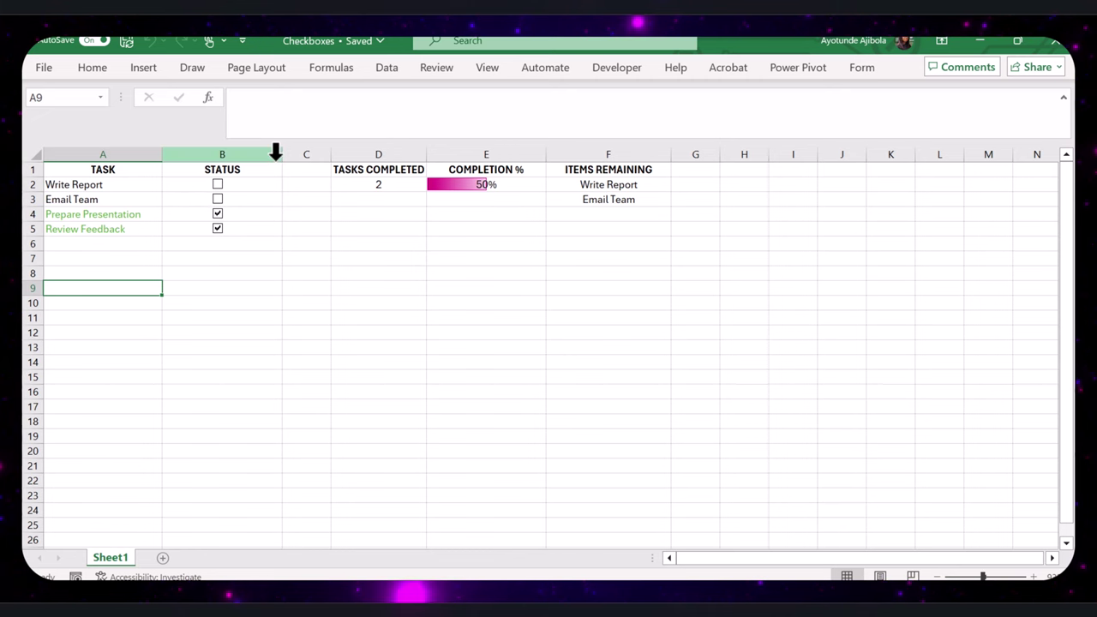
- Narrow the STATUS column and centre its four checkboxes within it
drag(281, 155, 234, 167)
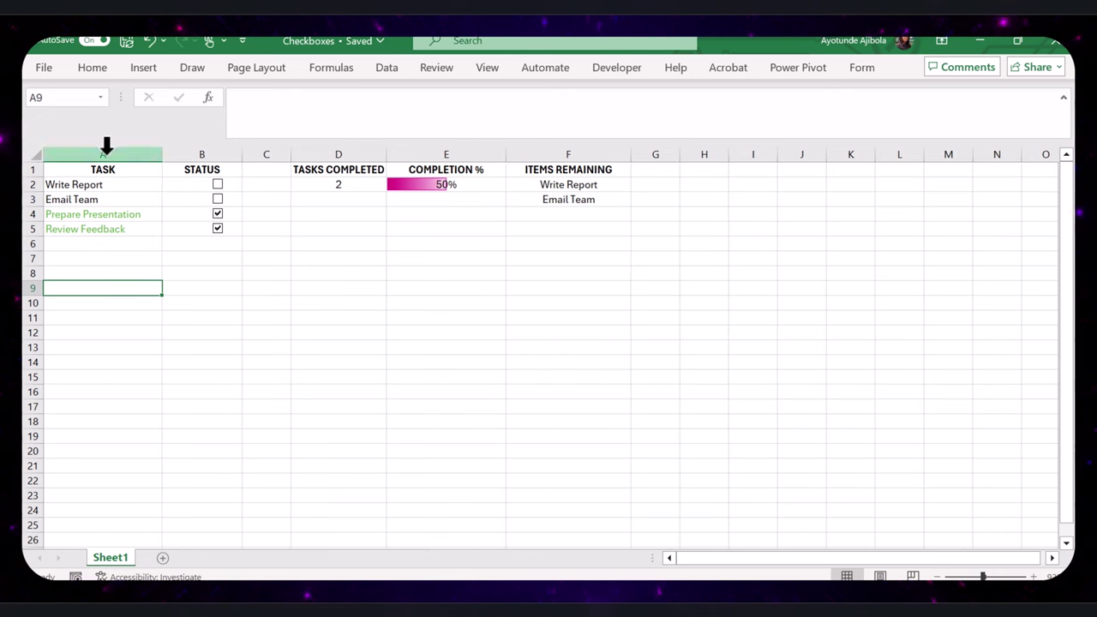
ctrl+click(217, 184)
ctrl+click(217, 199)
ctrl+click(218, 214)
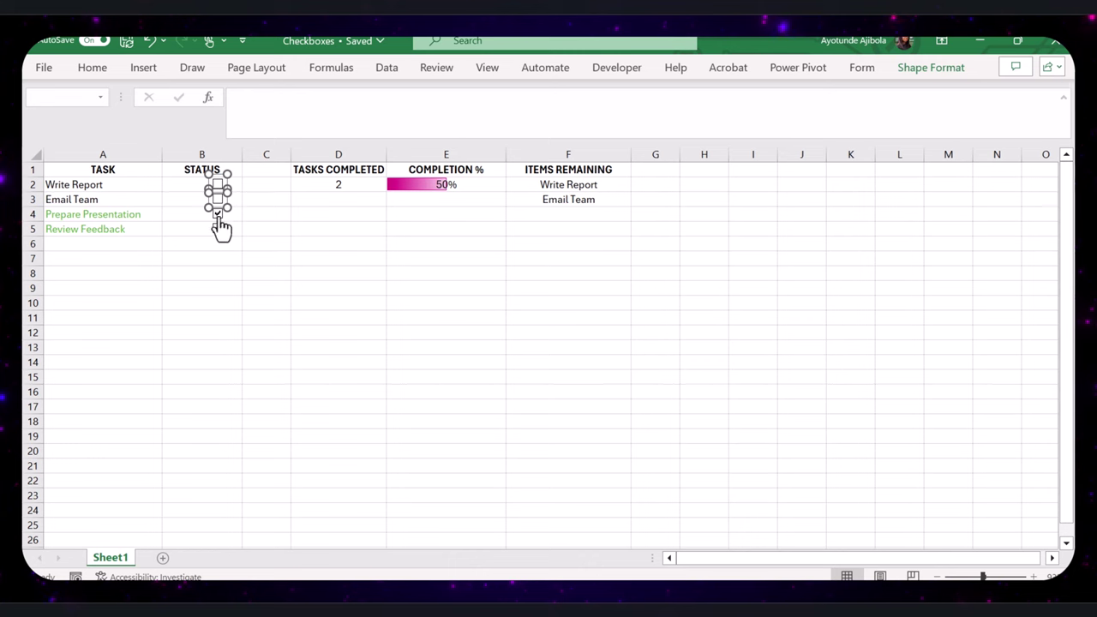
ctrl+click(218, 229)
drag(219, 214, 206, 210)
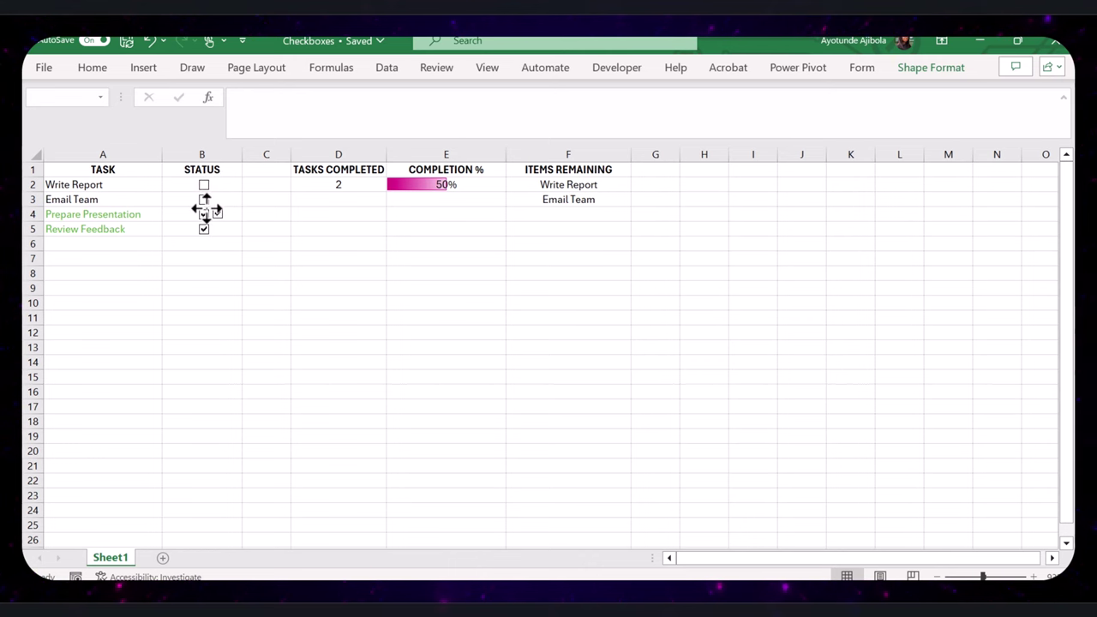
click(339, 245)
- Hide the gridlines and insert a blank column A and a blank row 1
click(253, 68)
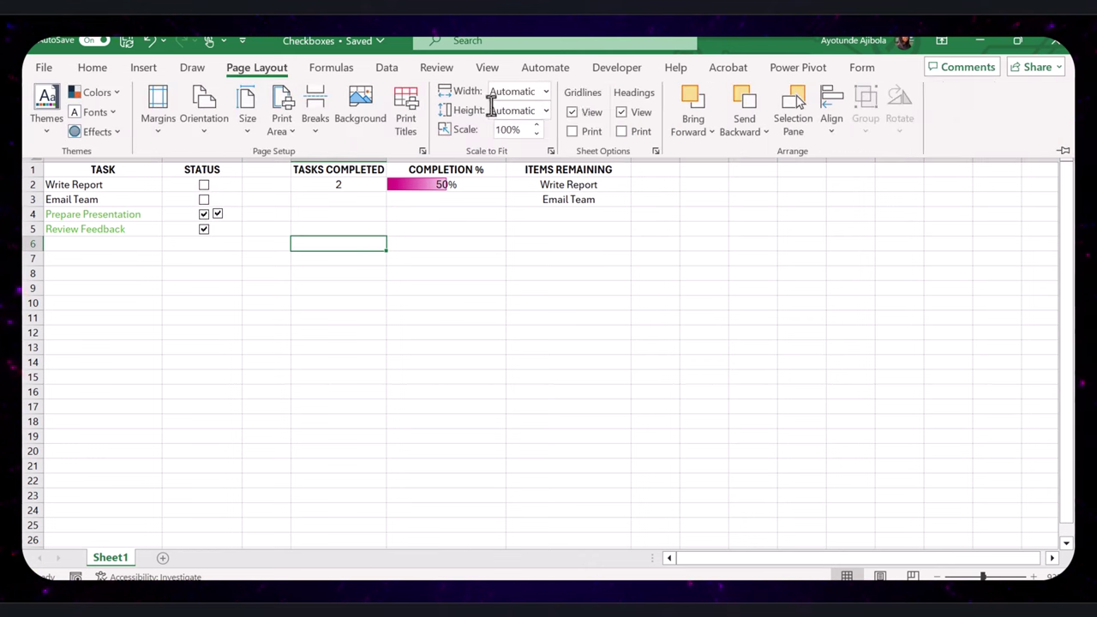
click(571, 112)
click(429, 258)
right_click(101, 157)
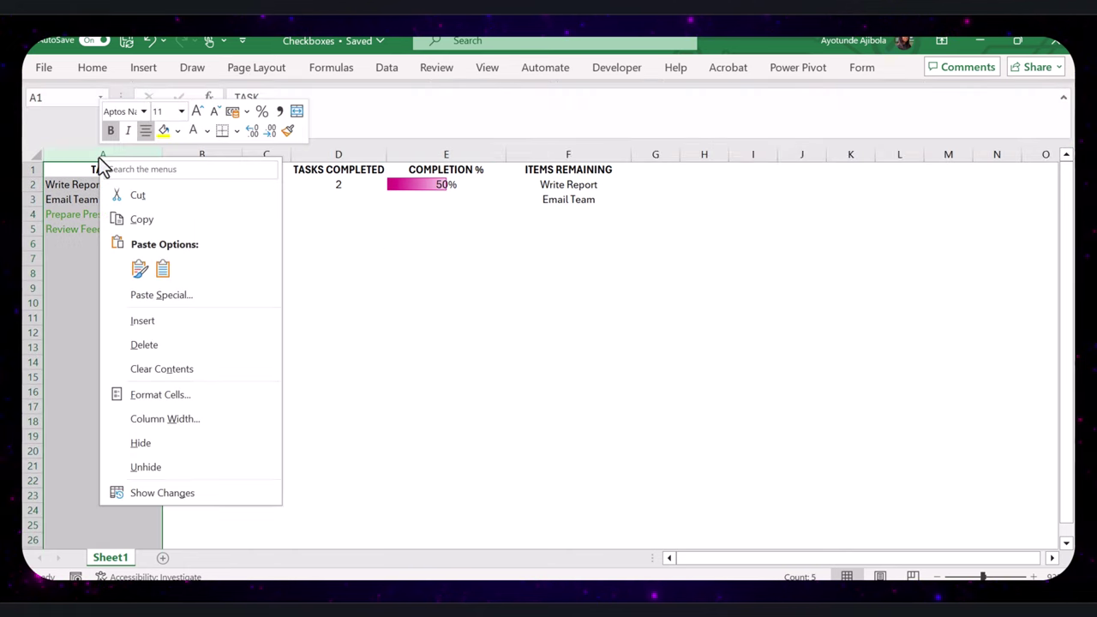
click(143, 320)
click(143, 318)
right_click(32, 169)
click(74, 332)
click(223, 343)
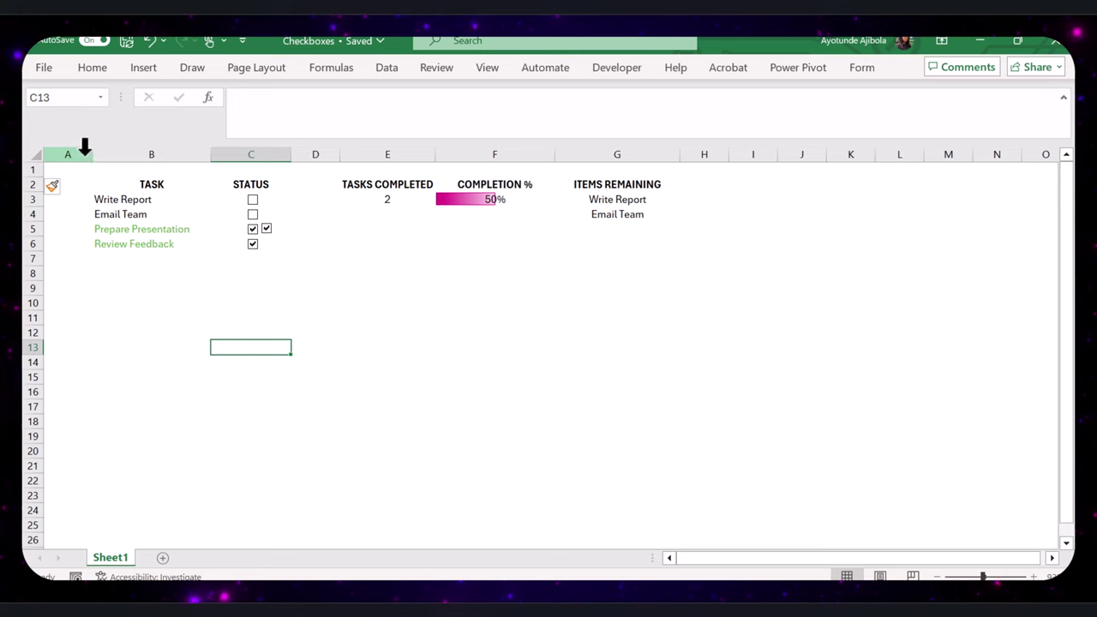
- Narrow columns A and H into slim margins and hide columns I onward
drag(93, 155, 66, 154)
drag(700, 154, 672, 158)
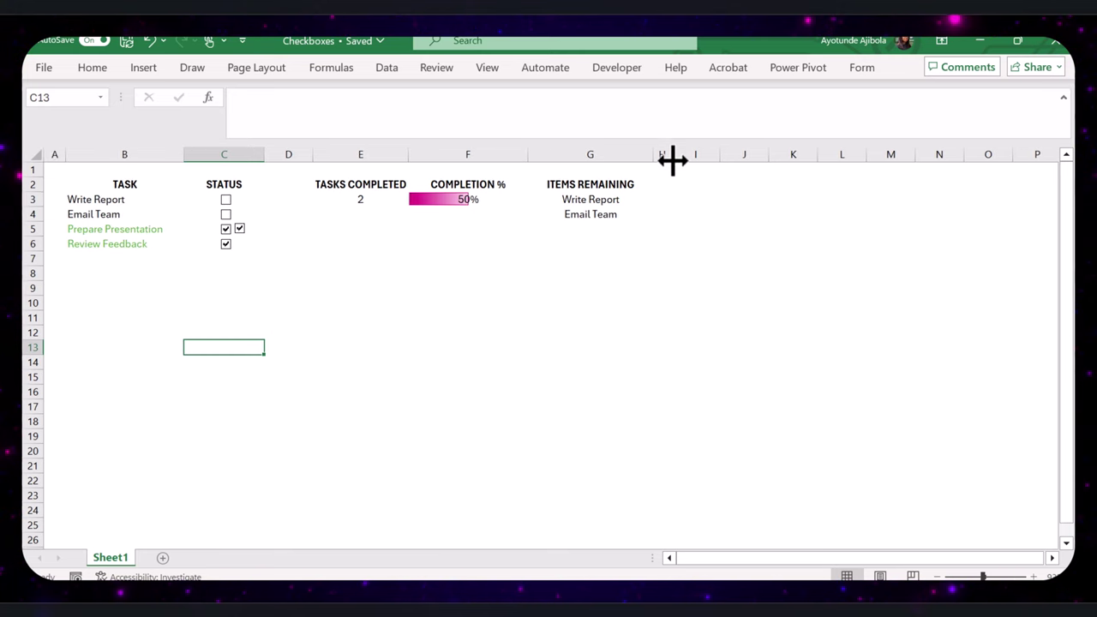
click(695, 154)
key(ctrl+shift+Right)
right_click(698, 153)
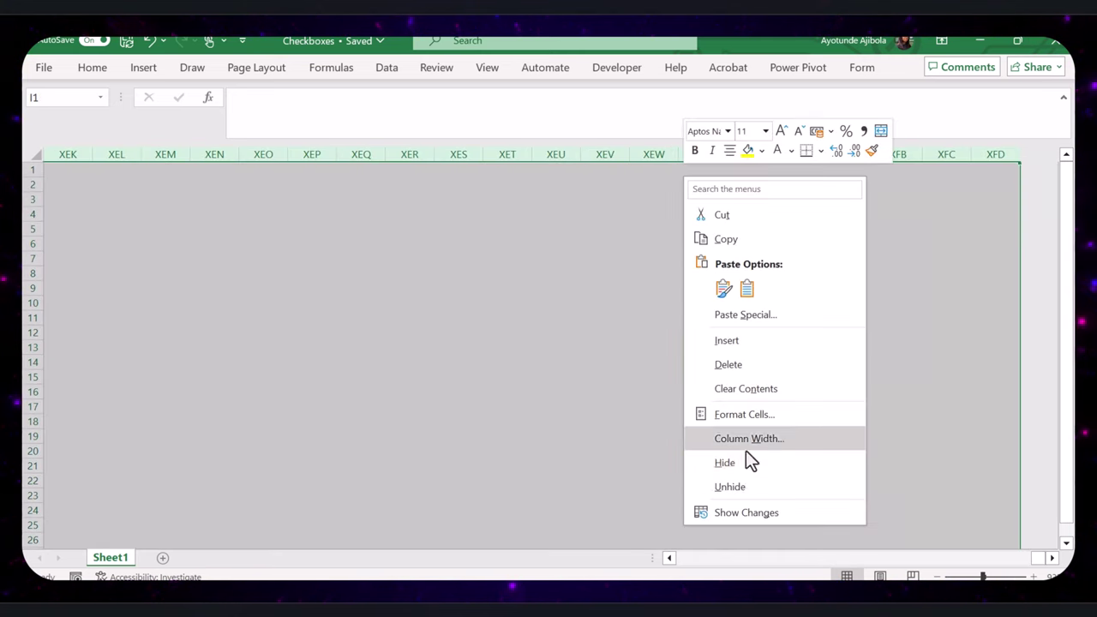
click(744, 456)
- Hide every row from 8 to the end of the sheet
click(33, 274)
key(ctrl+shift+Down)
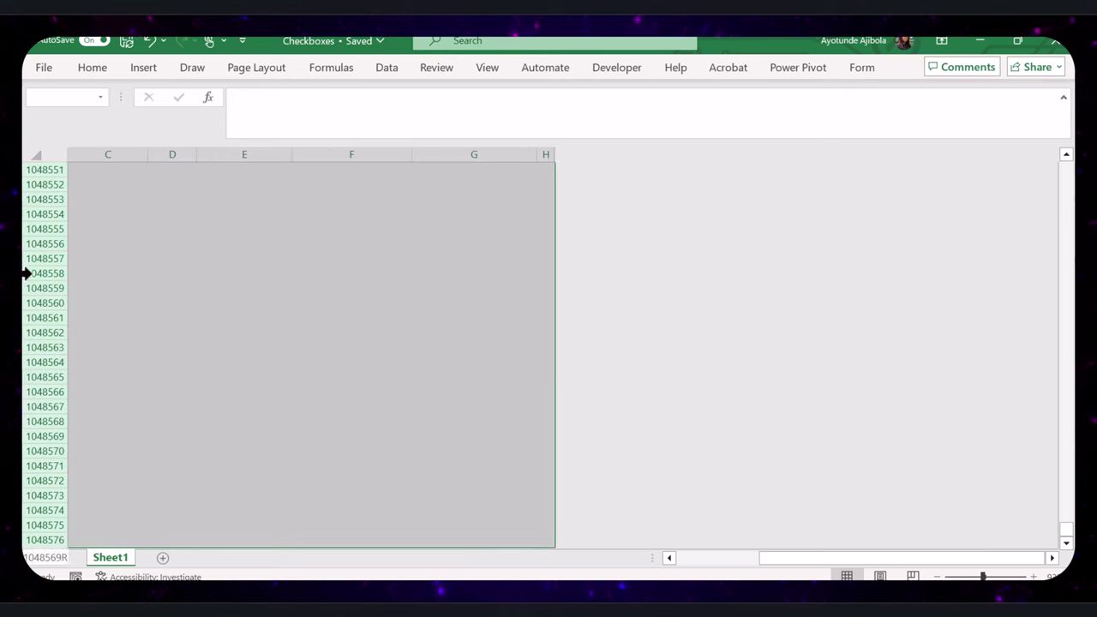
right_click(122, 264)
click(166, 522)
click(449, 243)
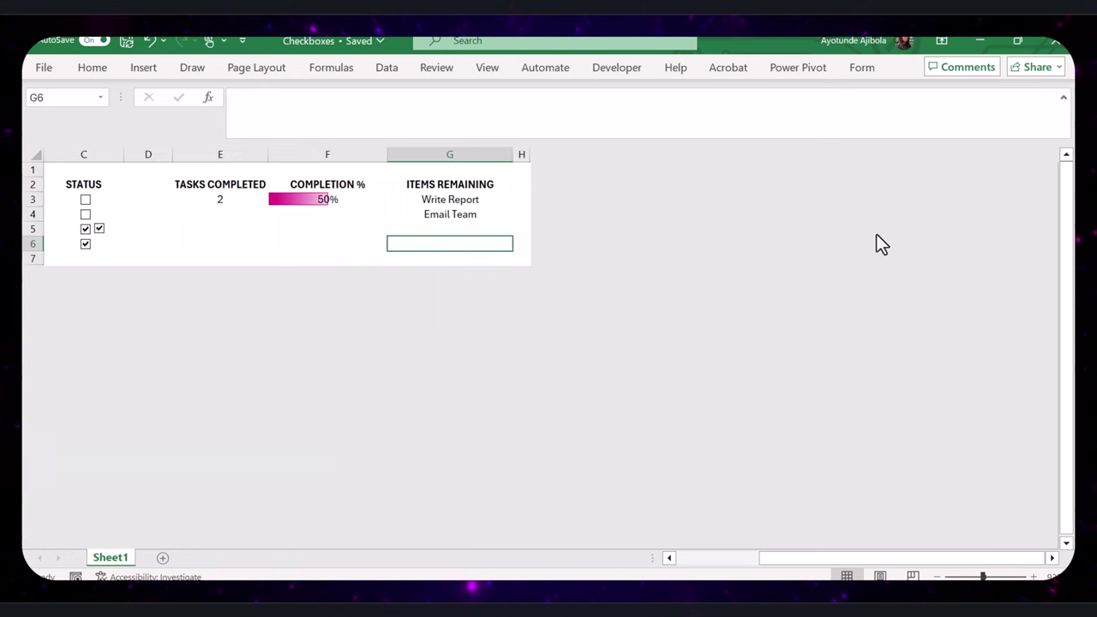
- Apply Outside Borders and then All Borders to the tracker range C2:G6
drag(85, 184, 450, 238)
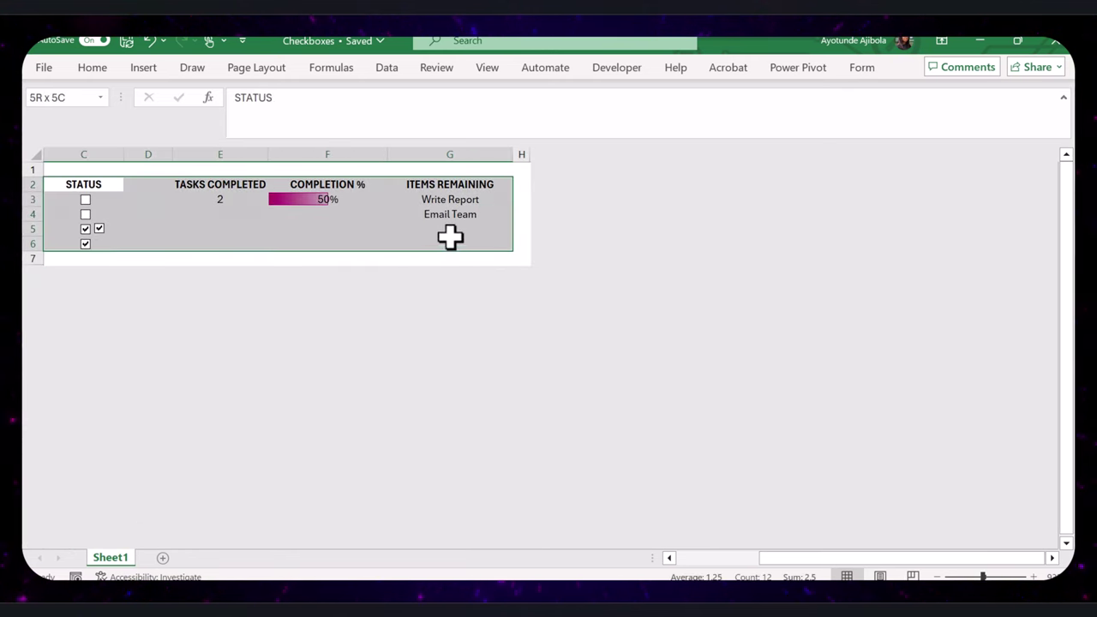
click(92, 67)
click(198, 123)
click(225, 318)
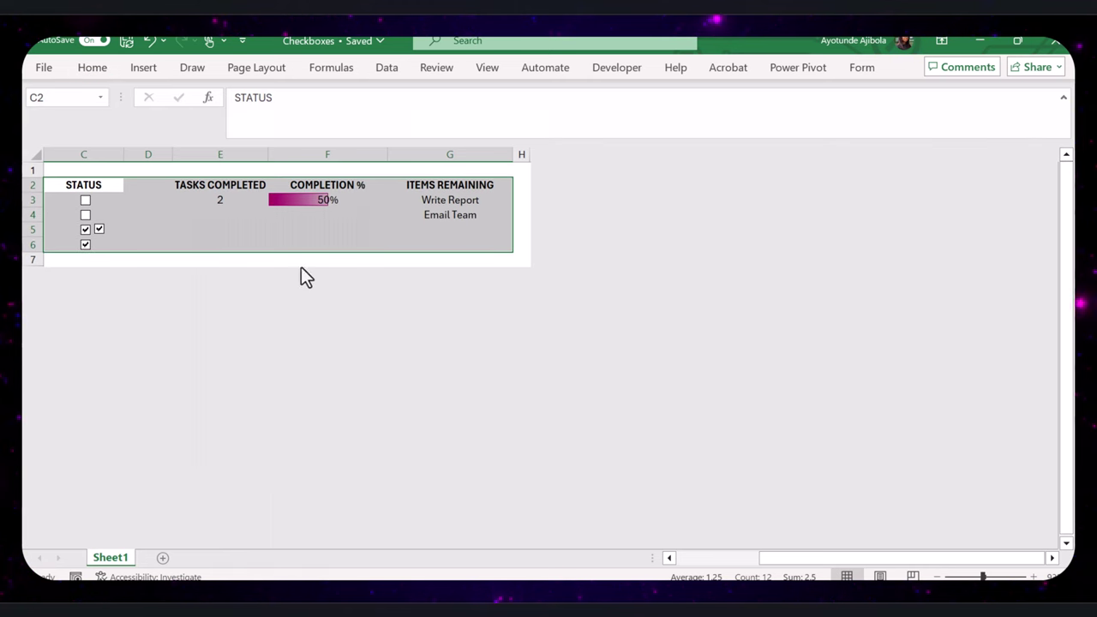
click(301, 216)
drag(60, 180, 430, 244)
click(91, 66)
click(200, 124)
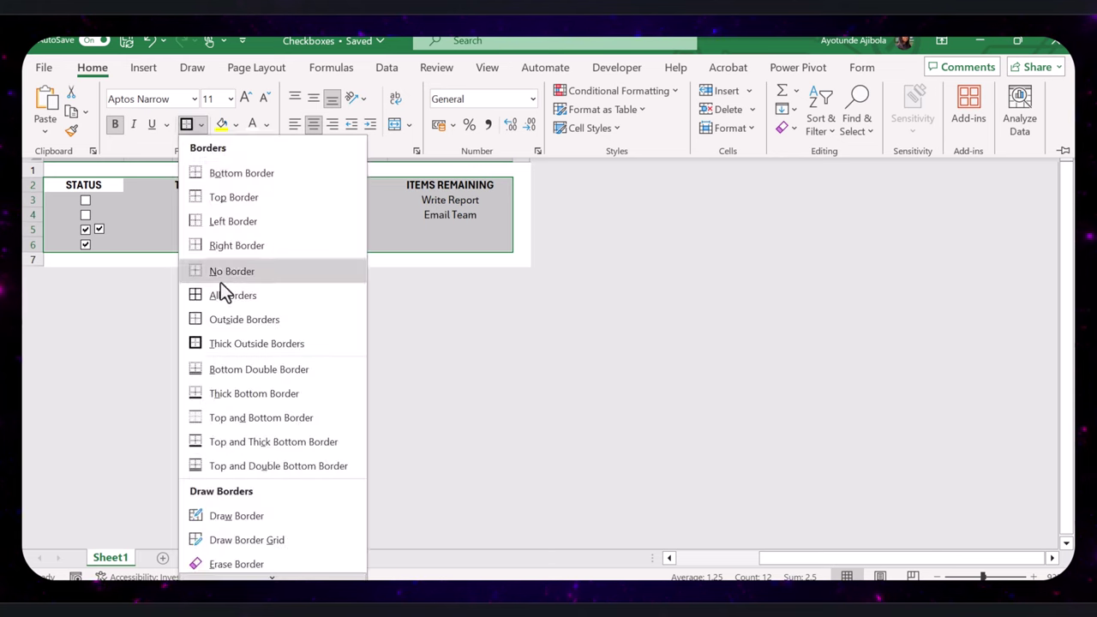
click(221, 293)
- Fill the header row B2:G2 with purple
scroll(285, 227, left, 2)
drag(103, 184, 514, 182)
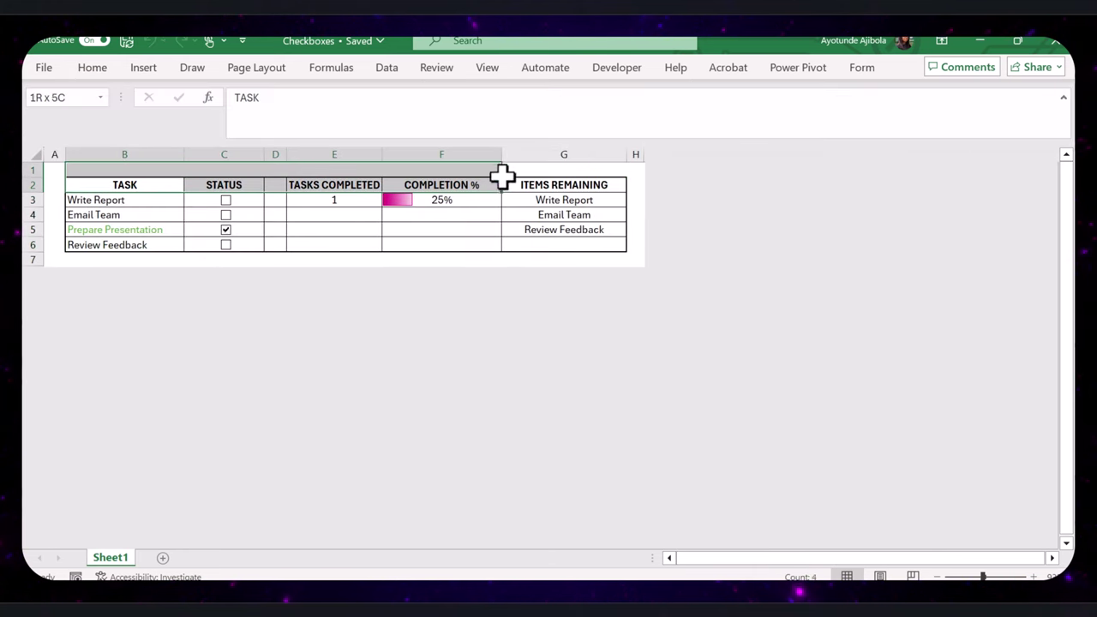
click(93, 72)
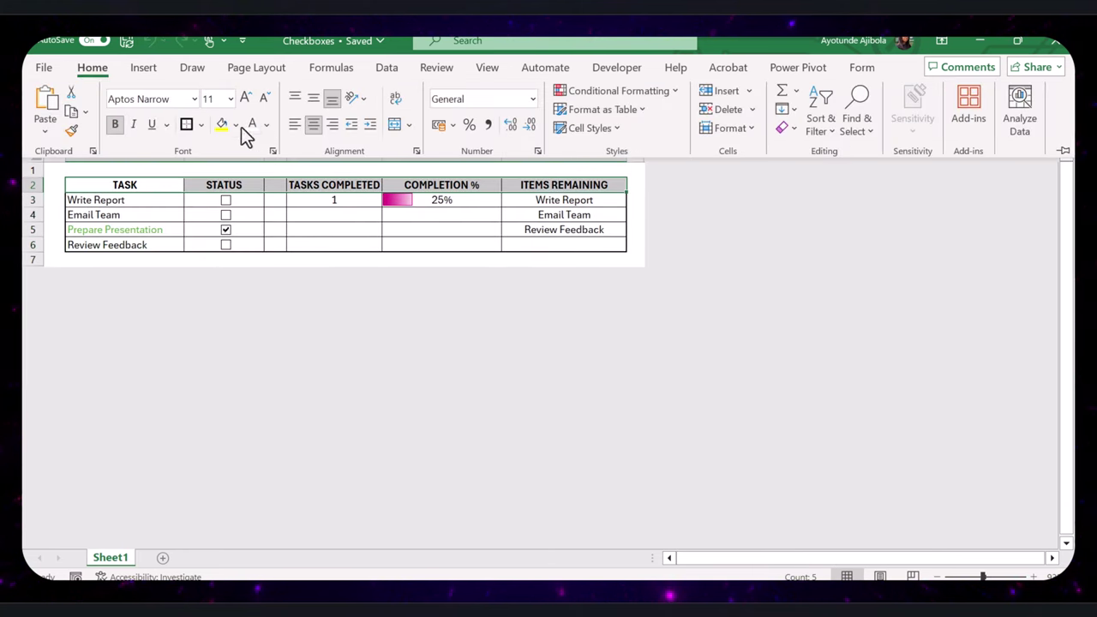
click(237, 125)
click(349, 280)
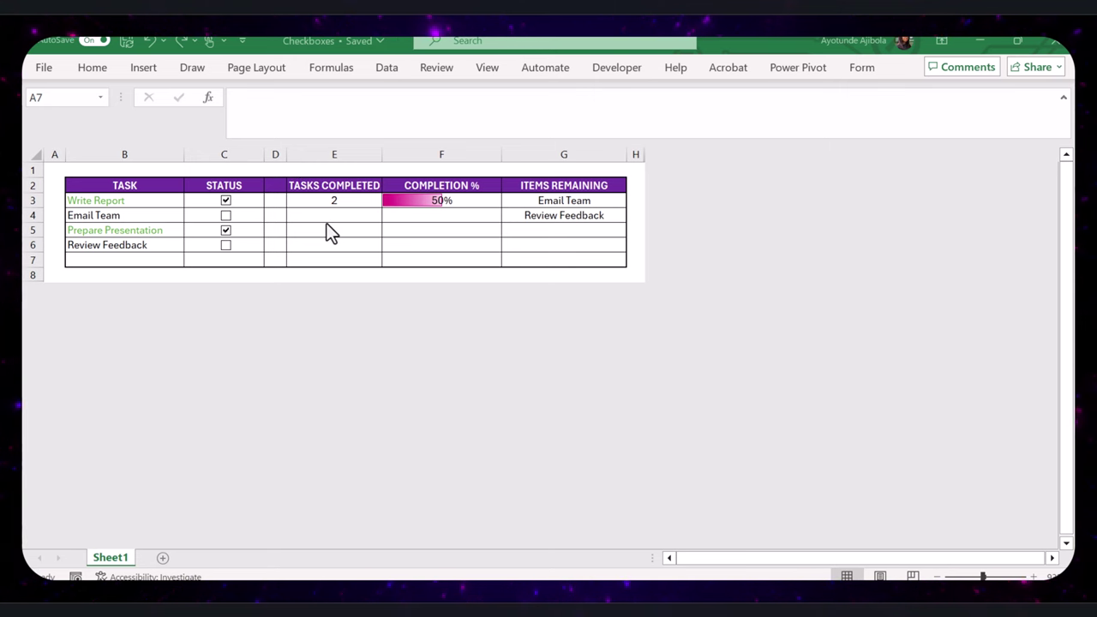
- Insert blank rows at row 7, one then two then two, extending the table to row 12
click(31, 260)
right_click(31, 259)
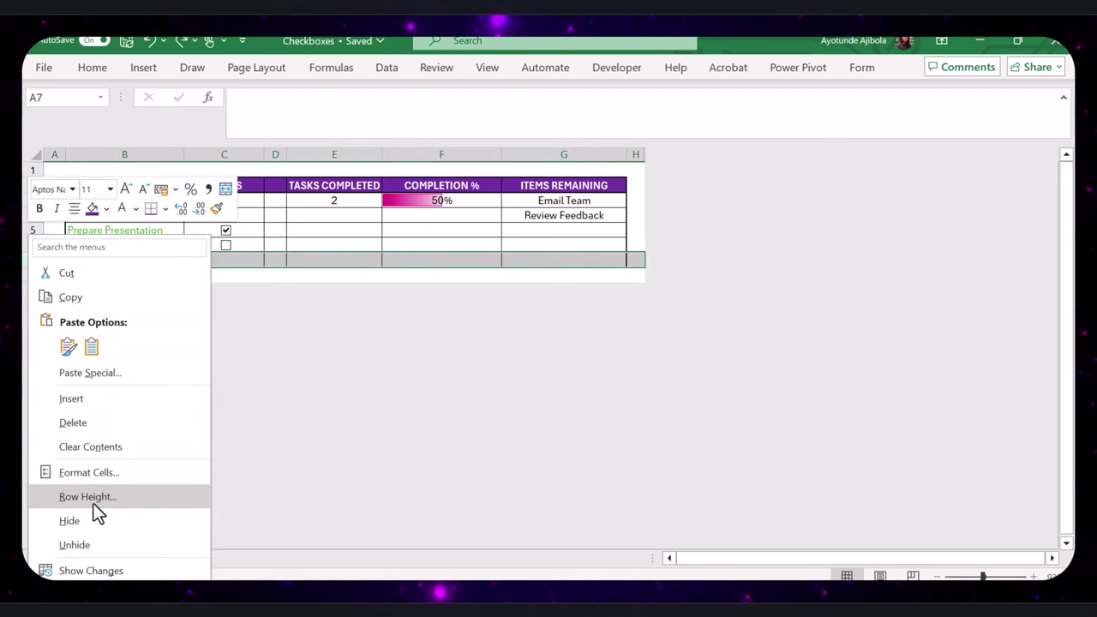
click(76, 398)
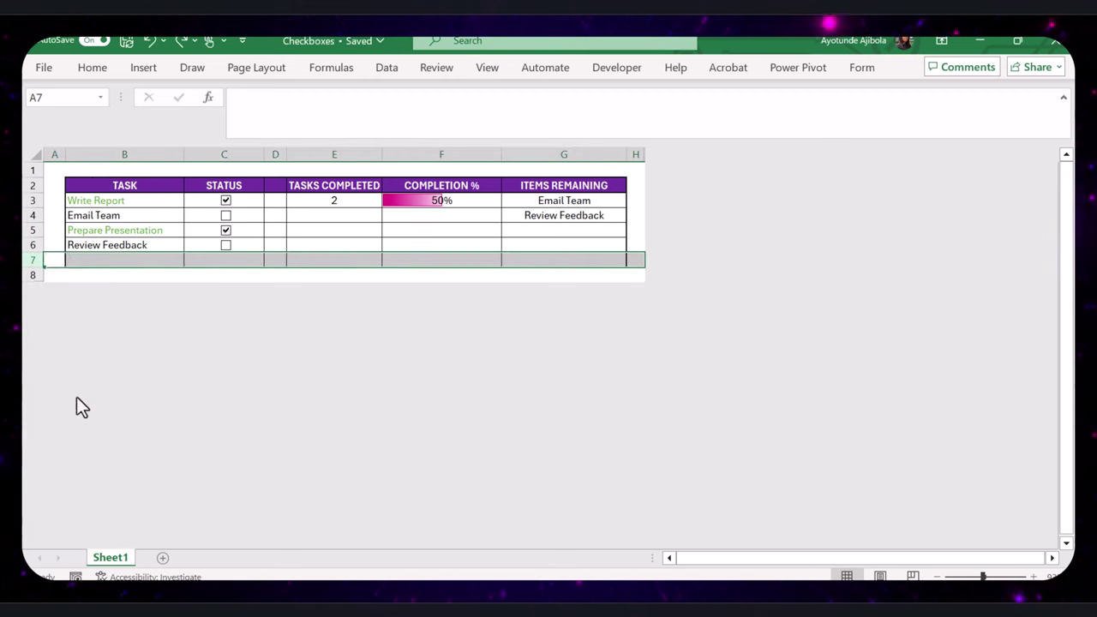
drag(39, 259, 34, 269)
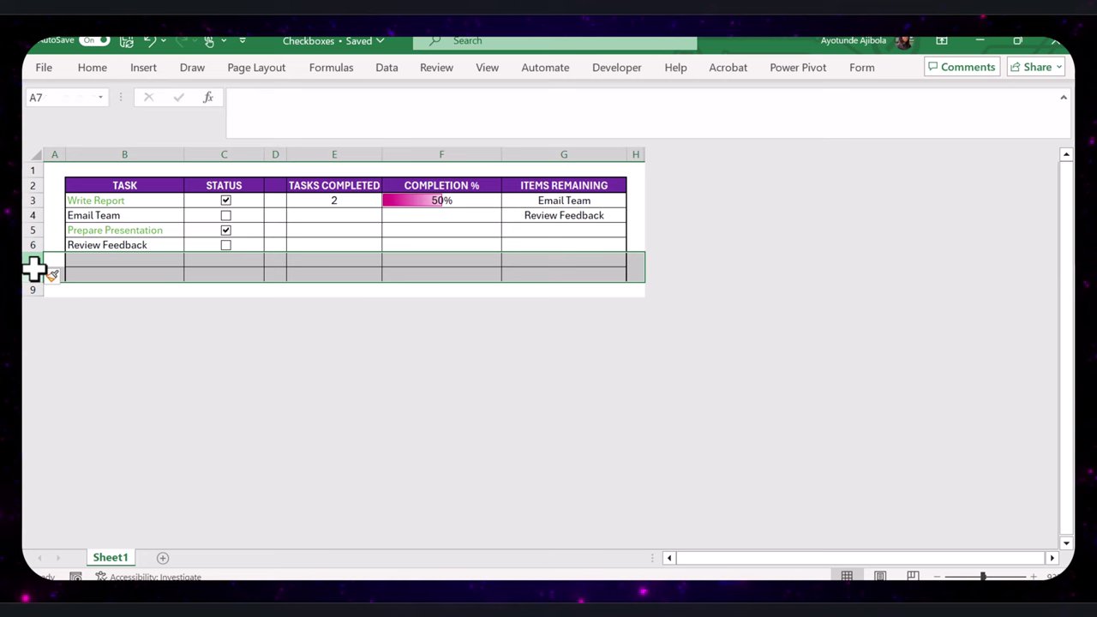
right_click(118, 266)
click(171, 397)
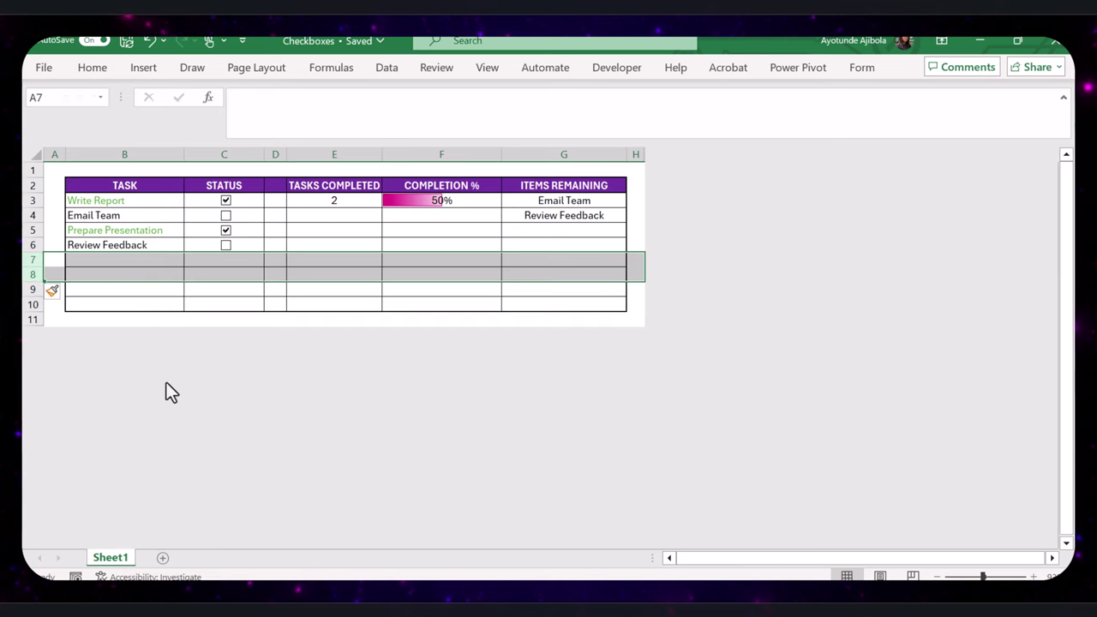
right_click(53, 266)
click(101, 398)
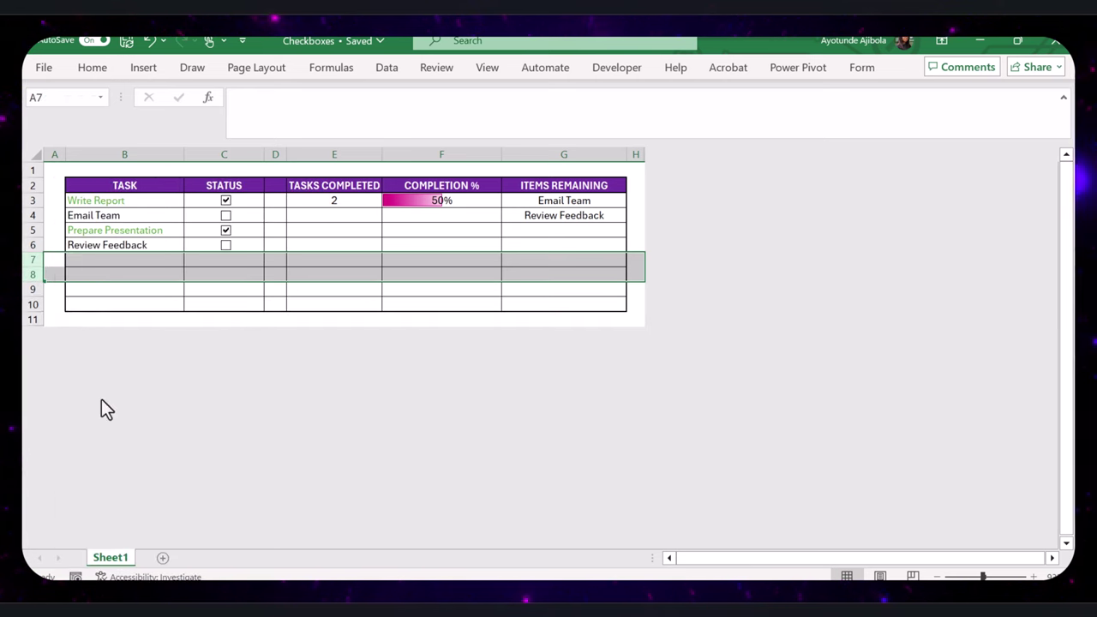
click(132, 259)
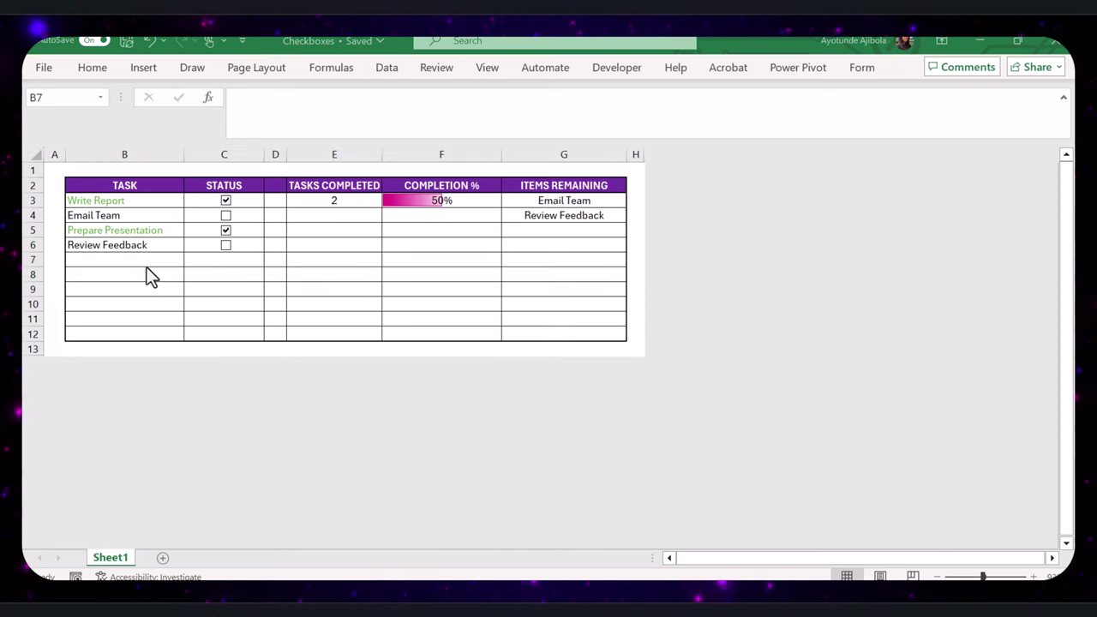
- Enter Design Logo, Test Software, Write Documentation, Train Staff and Update Blog into B7:B11
click(133, 259)
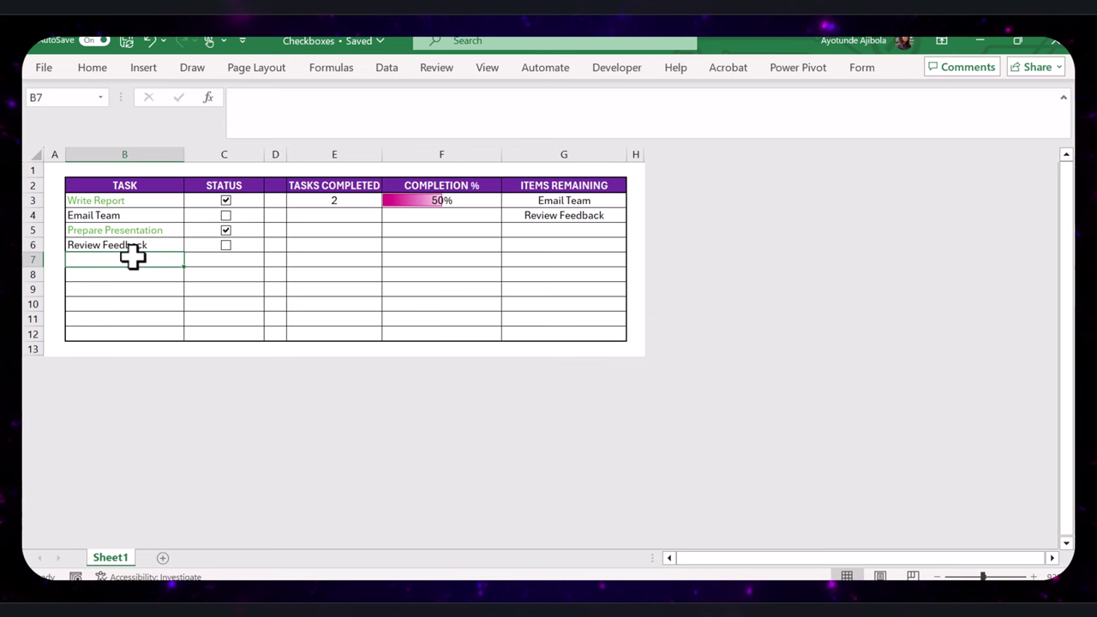
text(e)
key(BackSpace)
key(BackSpace)
text(Design Logo)
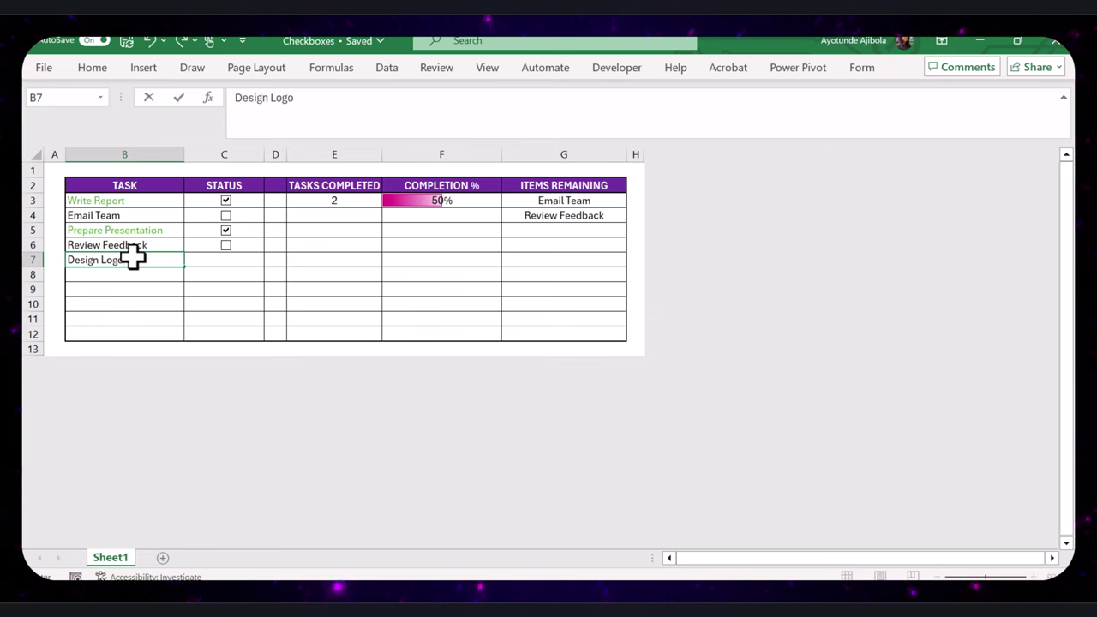
key(Return)
text(Test Software)
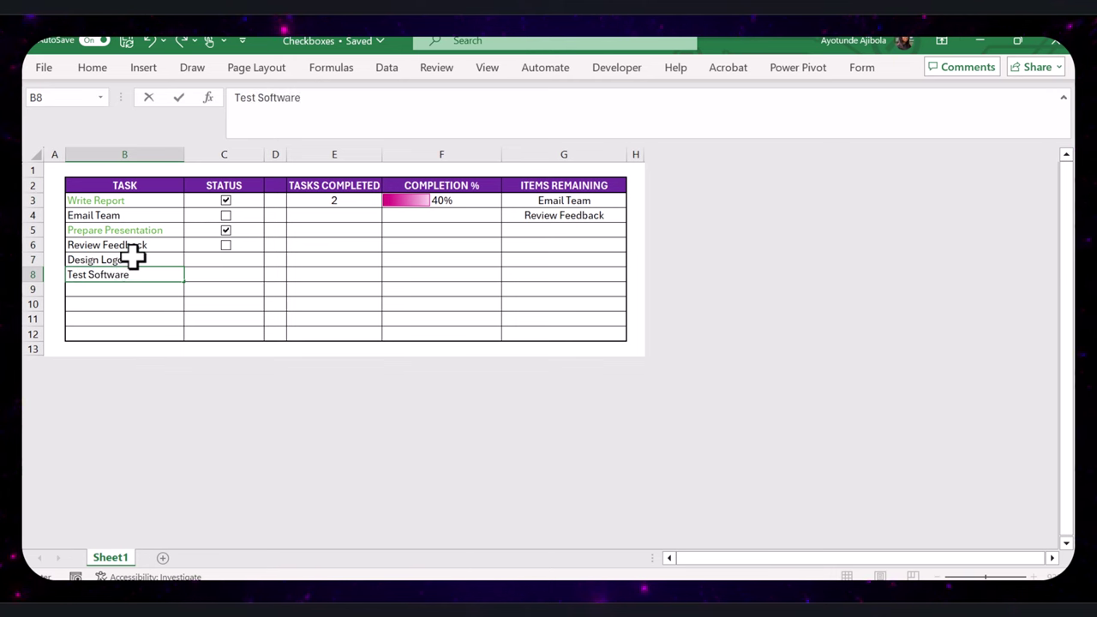
key(Return)
text(Write Documentat)
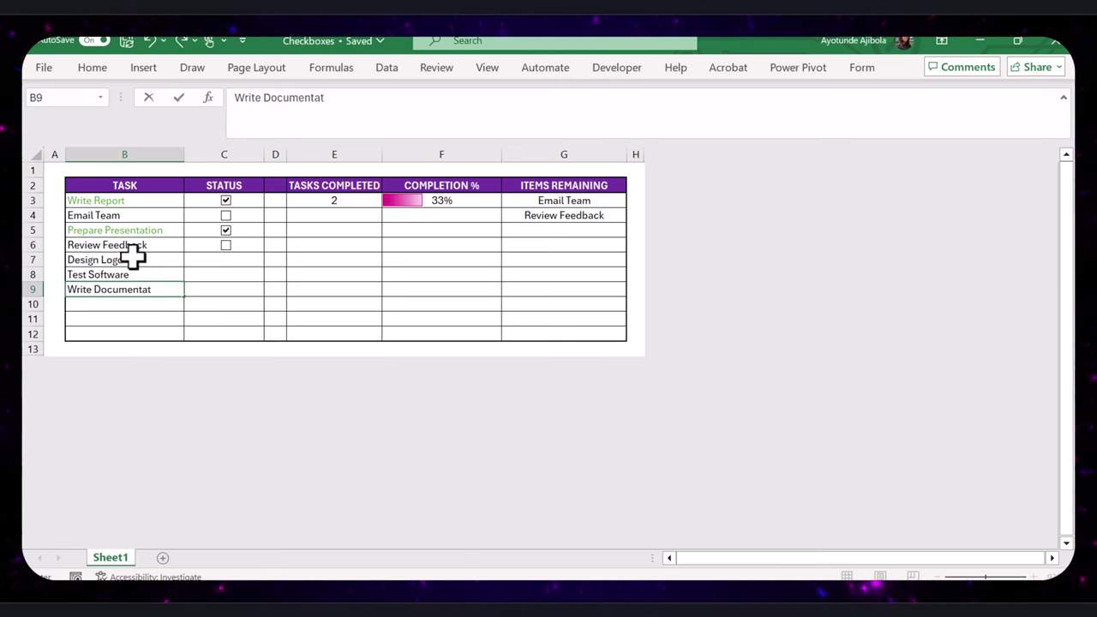
text(ion)
key(Return)
text(Train Staff)
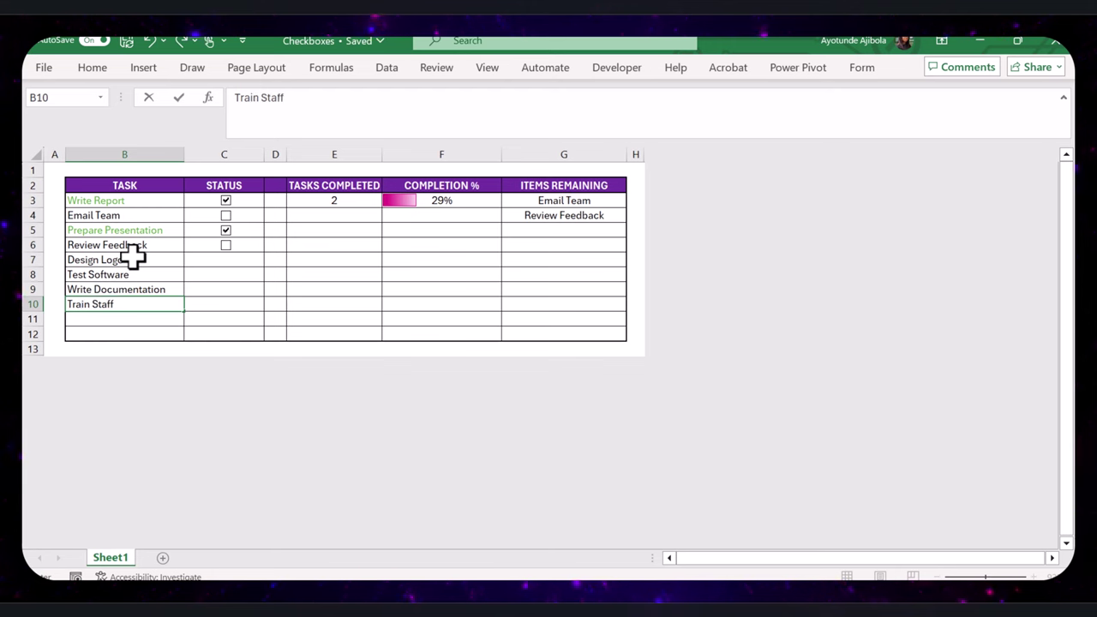
key(Return)
text(Update )
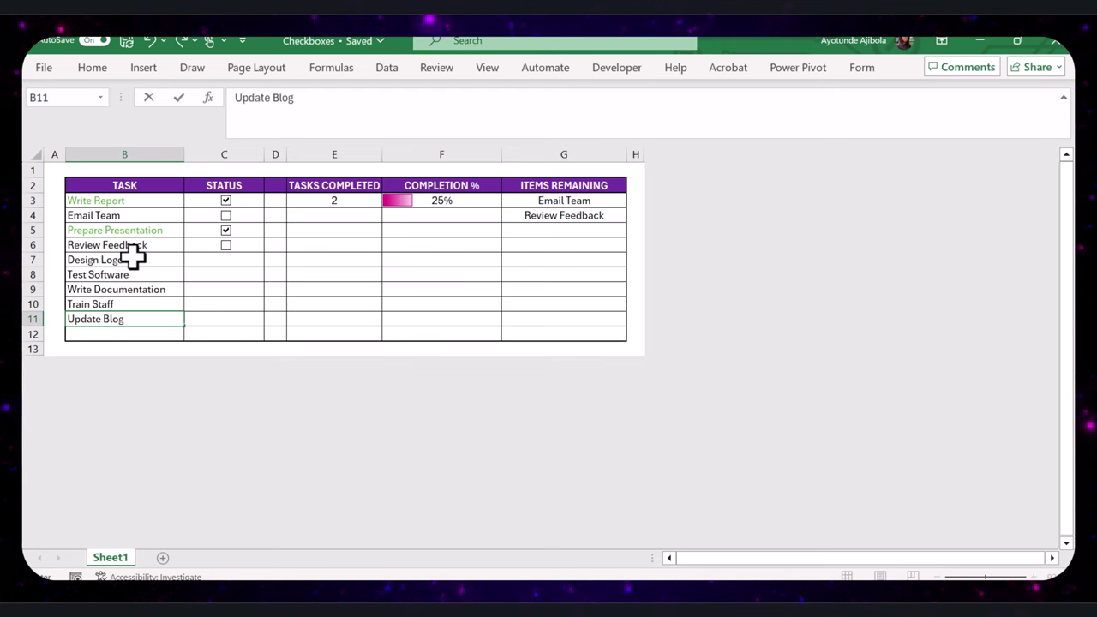
text(Blog)
click(247, 313)
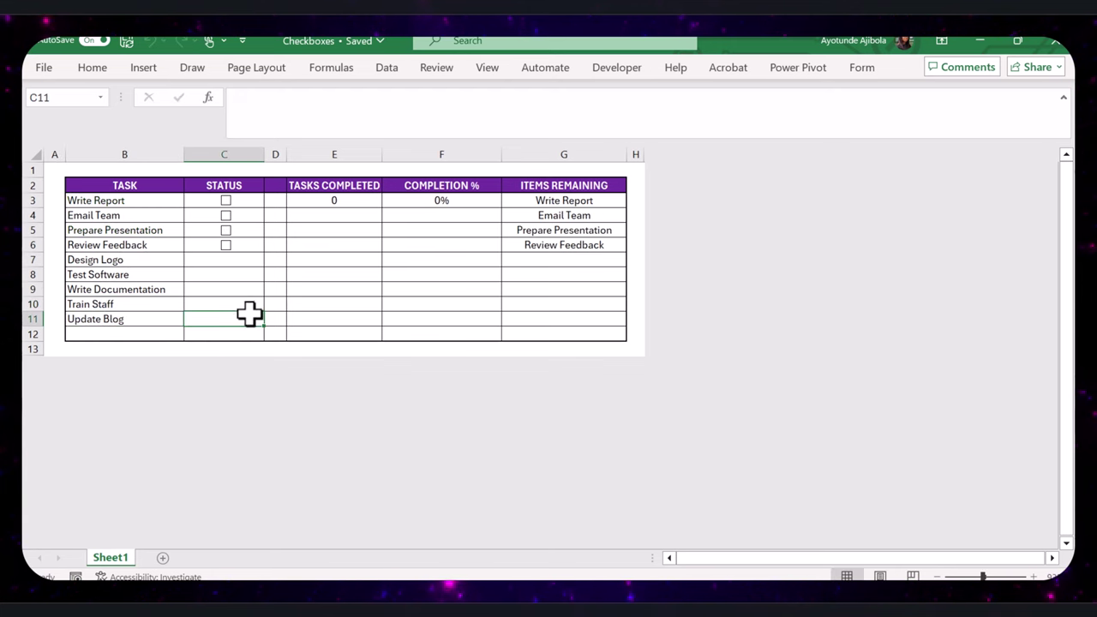
- Copy the C6 checkbox and paste it into C7:C11
click(245, 245)
key(ctrl+c)
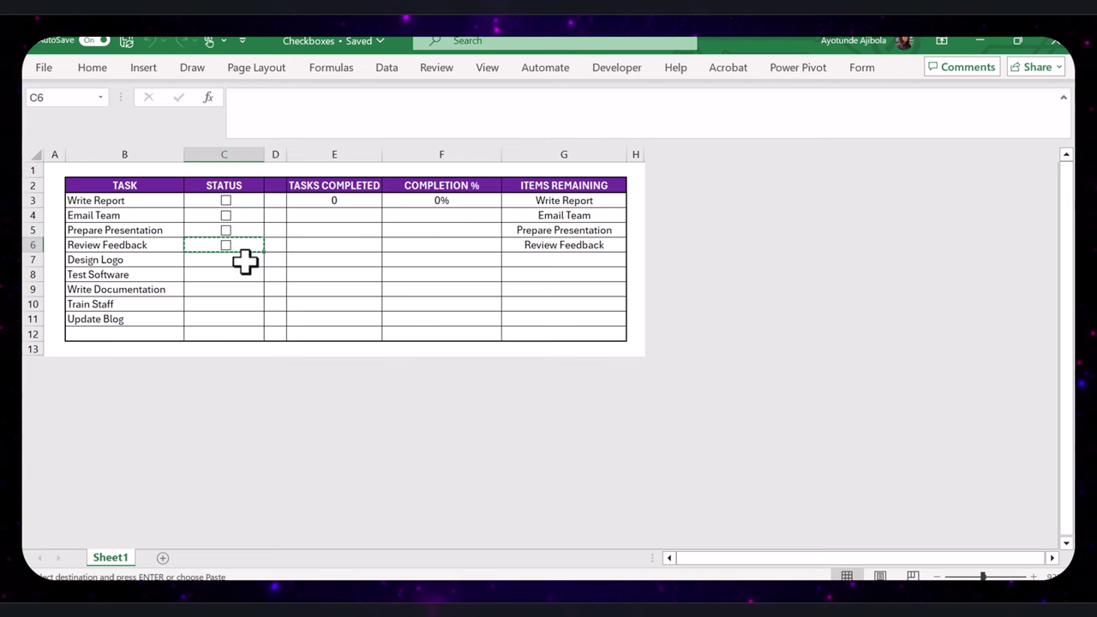
drag(245, 262, 247, 319)
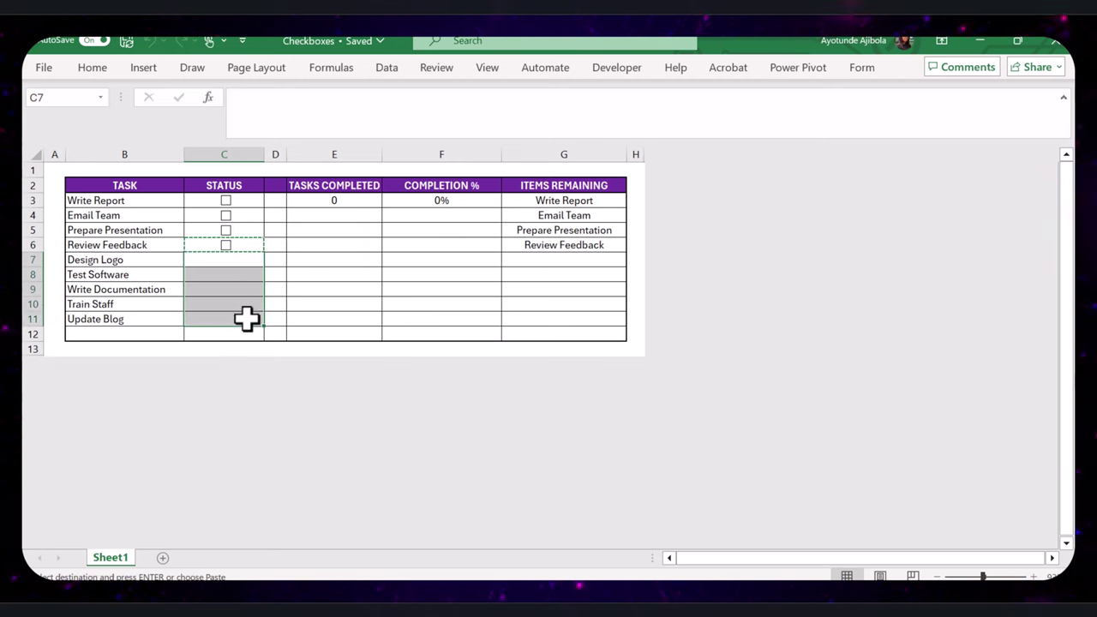
key(Return)
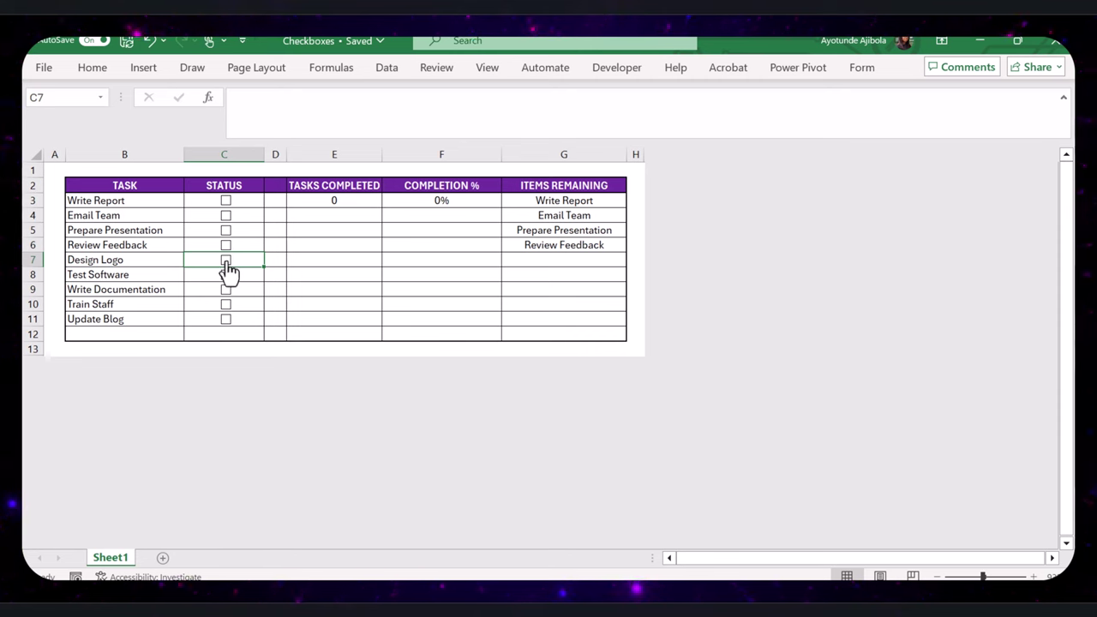
- Link the Design Logo checkbox to D7 and the Test Software checkbox to D8
right_click(226, 261)
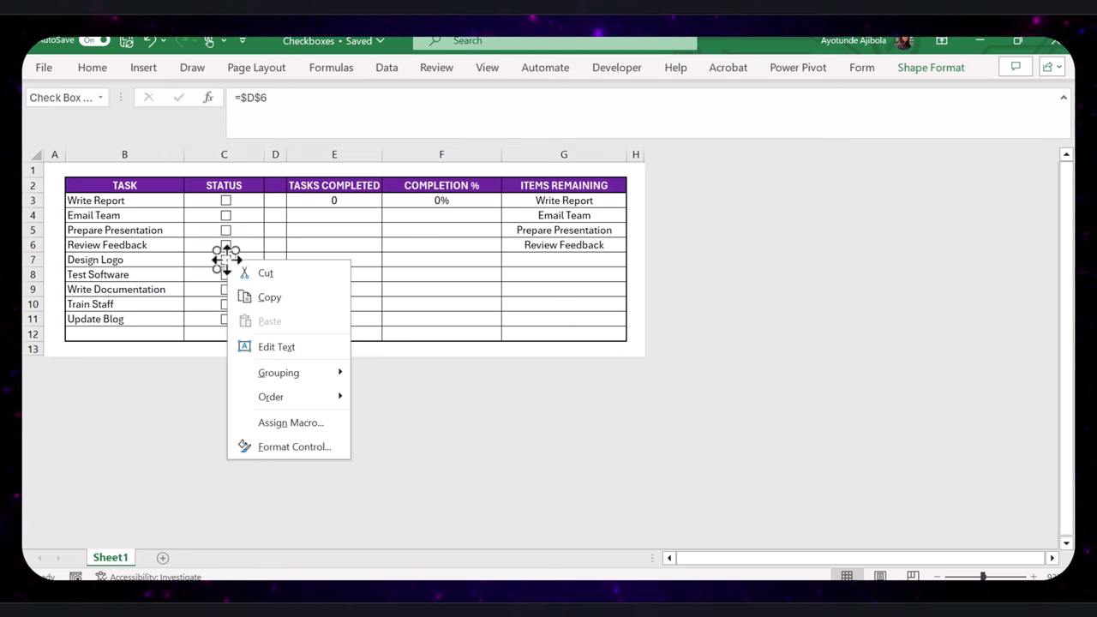
click(285, 446)
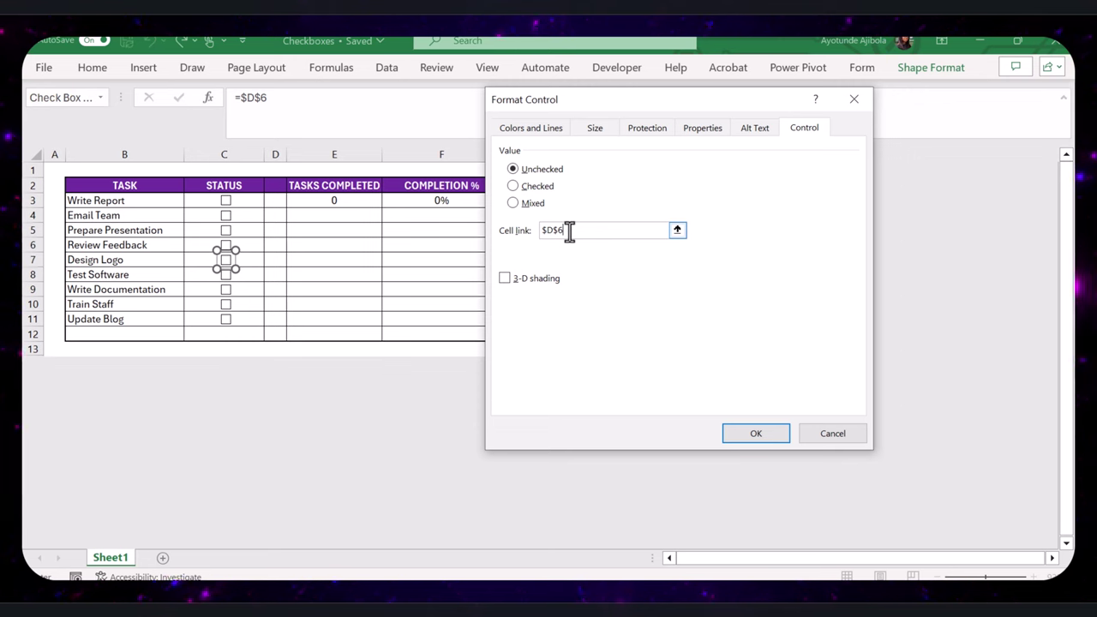
key(BackSpace)
key(BackSpace)
click(275, 260)
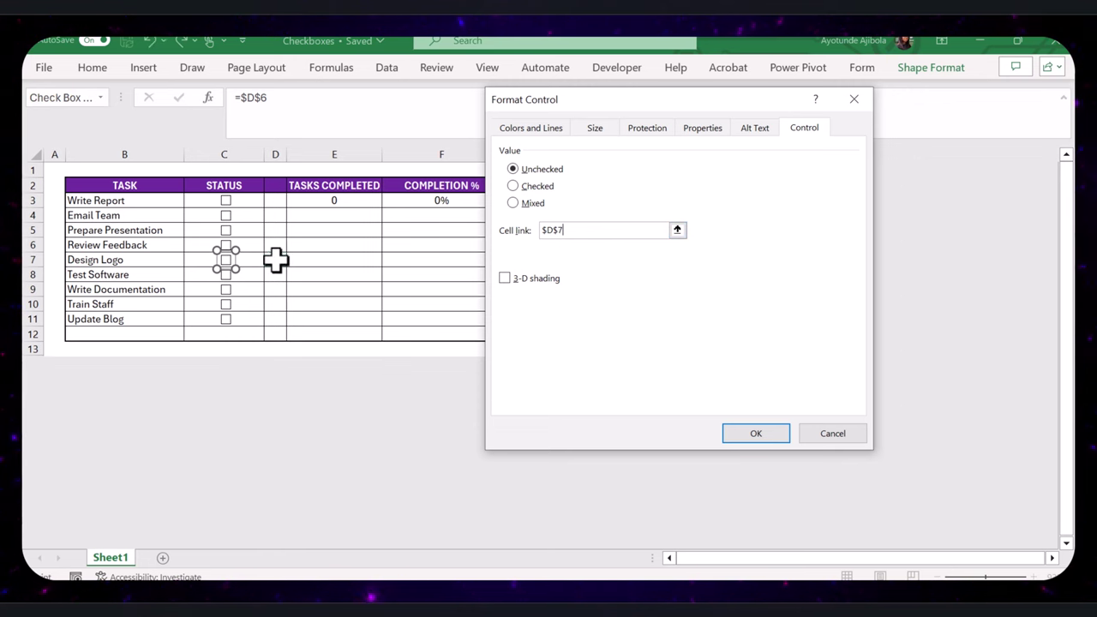
click(735, 438)
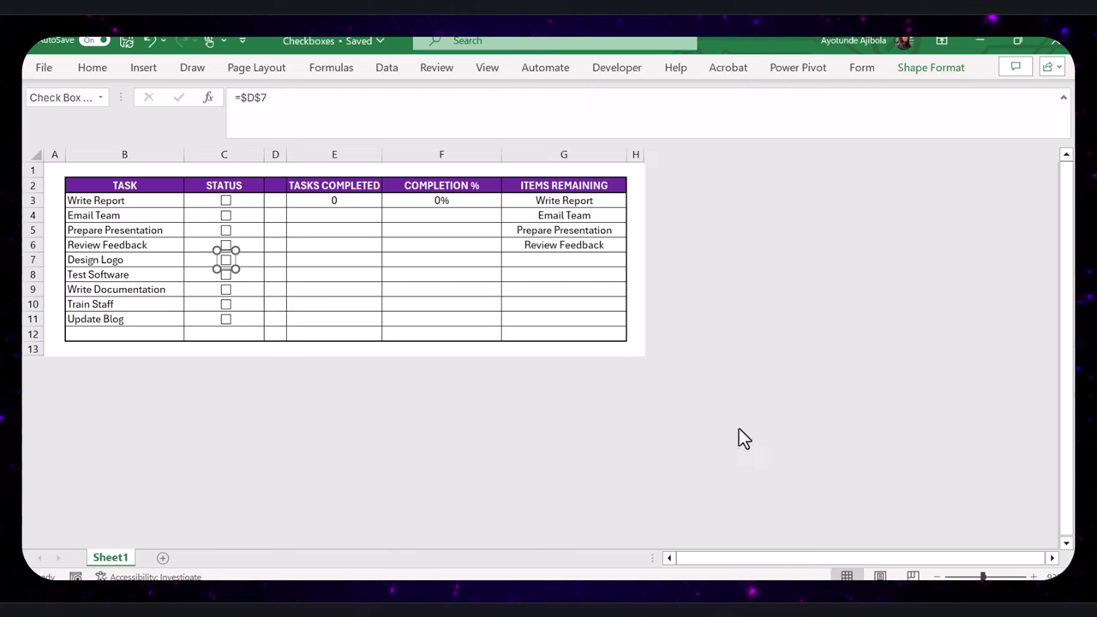
right_click(227, 276)
click(300, 457)
click(583, 230)
key(BackSpace)
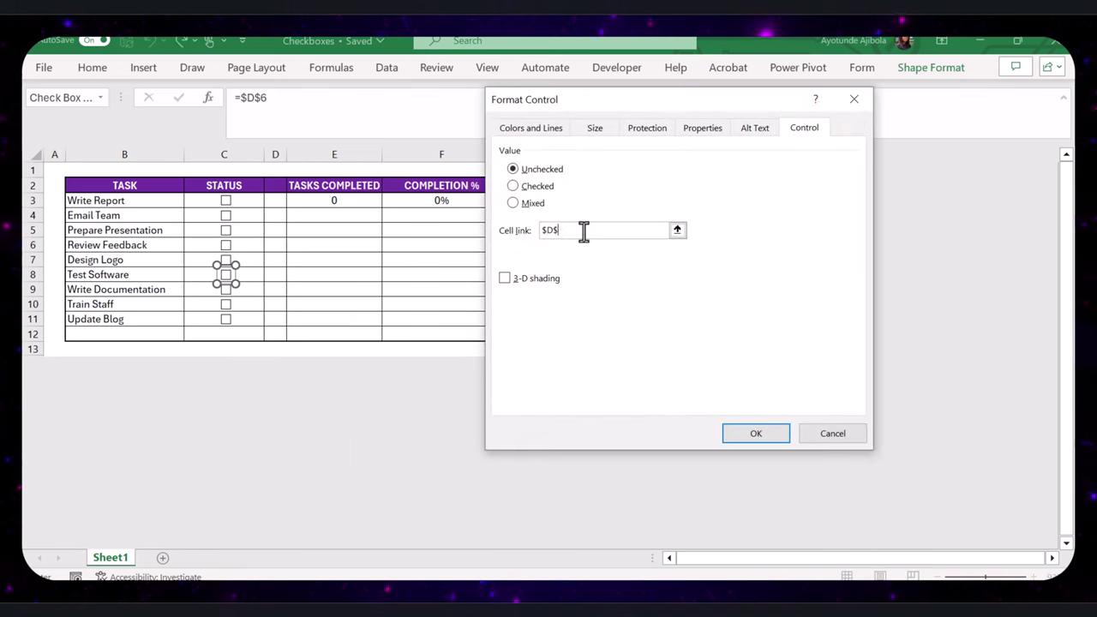
click(271, 280)
click(763, 437)
- Link the Write Documentation checkbox to D9 and the Train Staff checkbox to D10
right_click(226, 291)
click(281, 469)
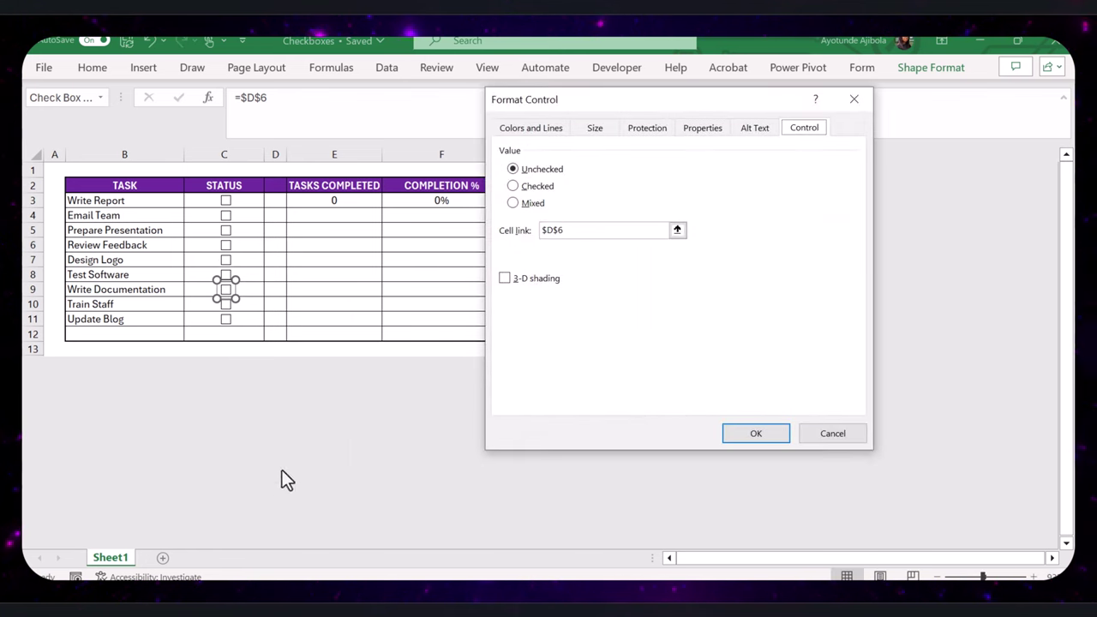
click(579, 229)
click(754, 433)
right_click(225, 305)
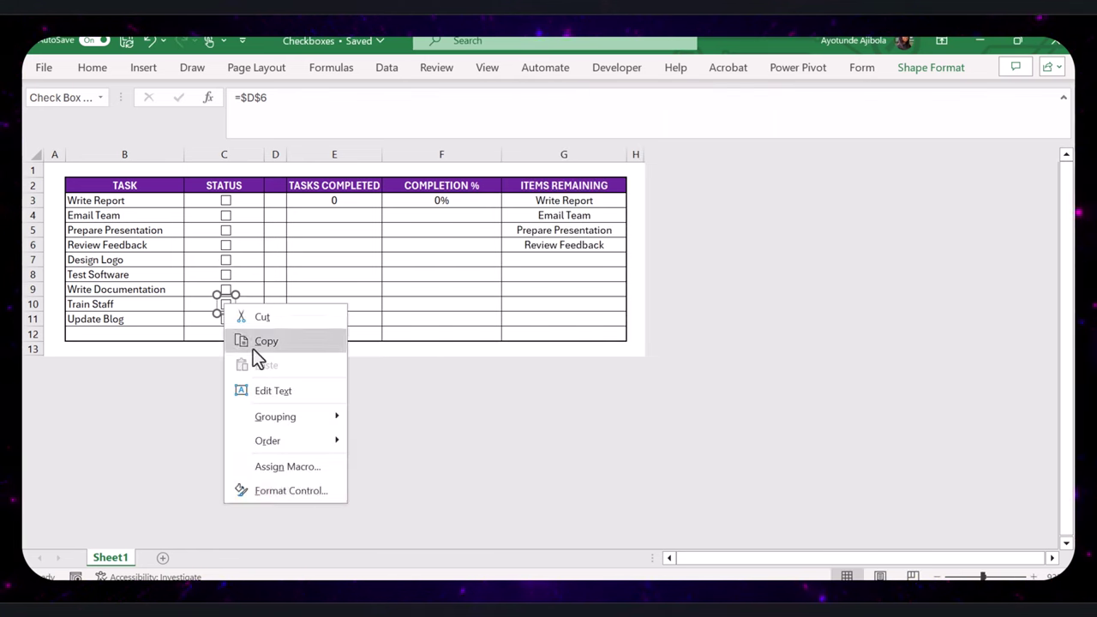
click(287, 489)
click(585, 230)
key(BackSpace)
click(269, 303)
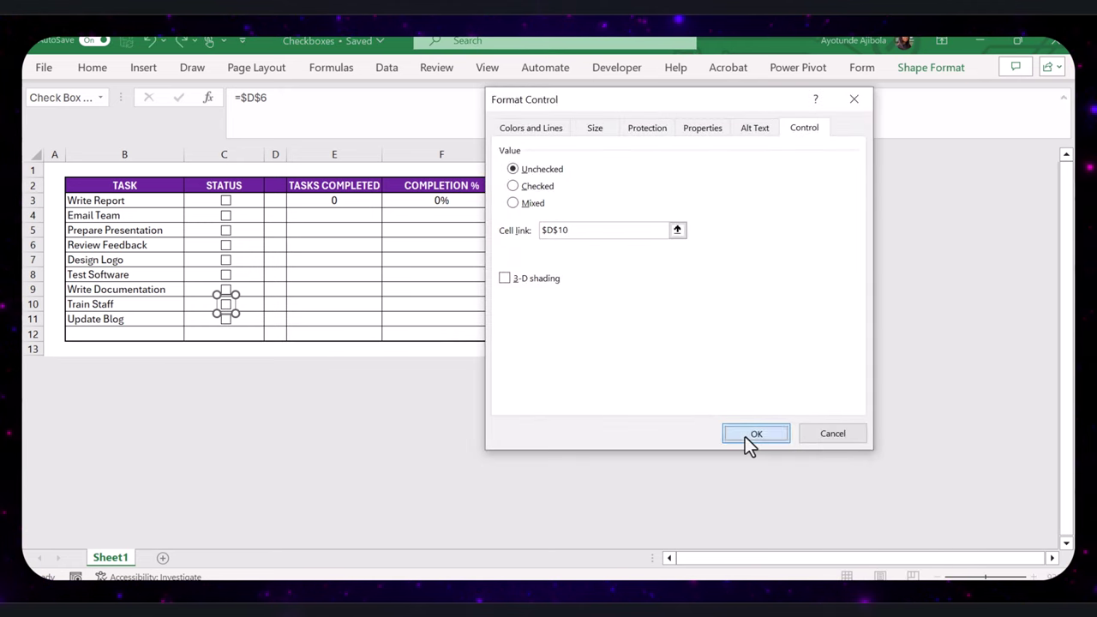
click(746, 441)
- Link the Update Blog checkbox to cell D11 via Format Control
right_click(226, 326)
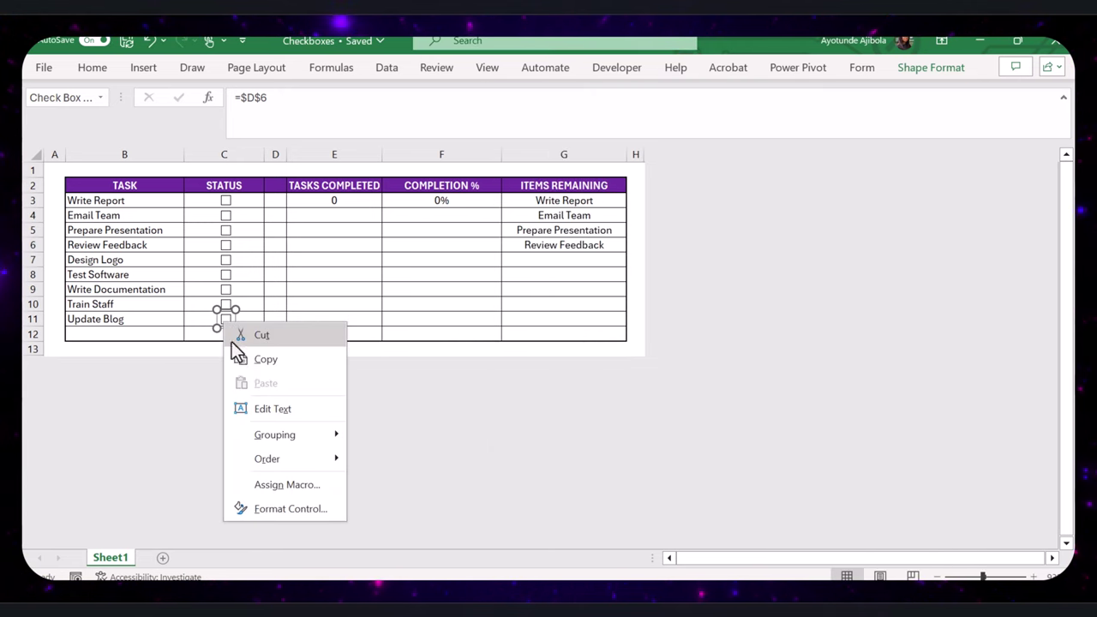
click(271, 508)
click(598, 230)
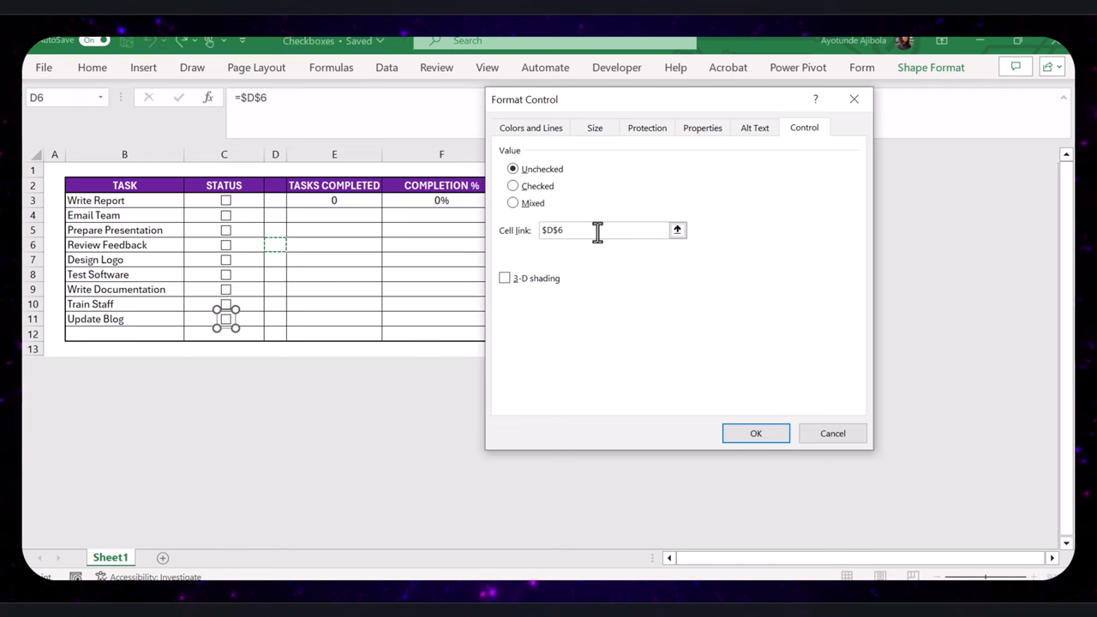
click(275, 319)
click(753, 433)
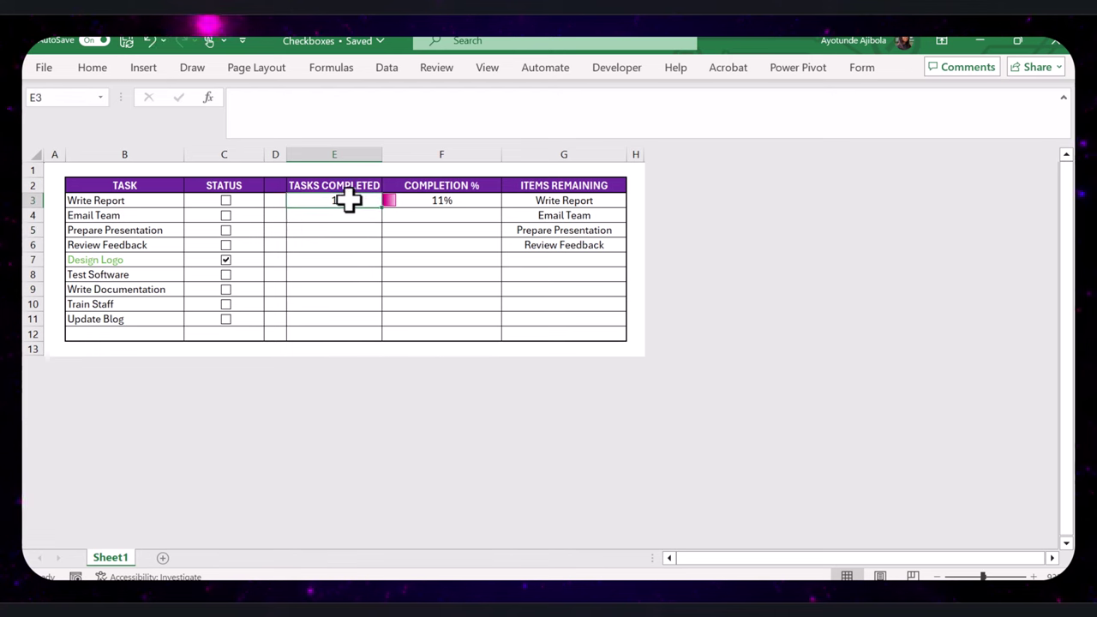
- Recommit the Tasks Completed formula in E3 and the Completion % formula in F3
double_click(351, 201)
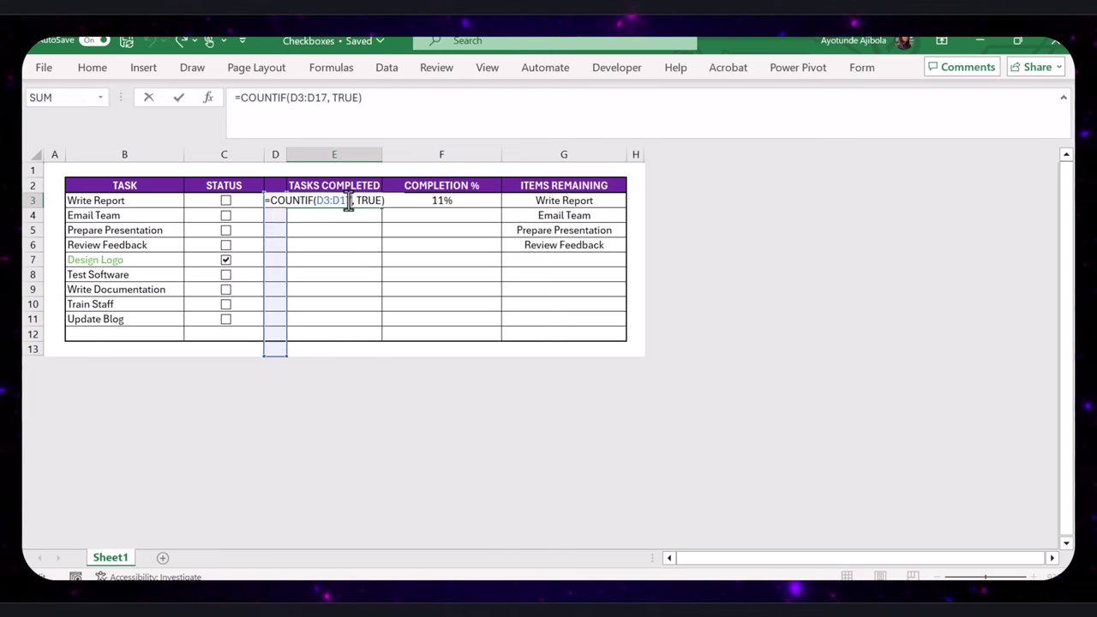
key(Return)
double_click(452, 199)
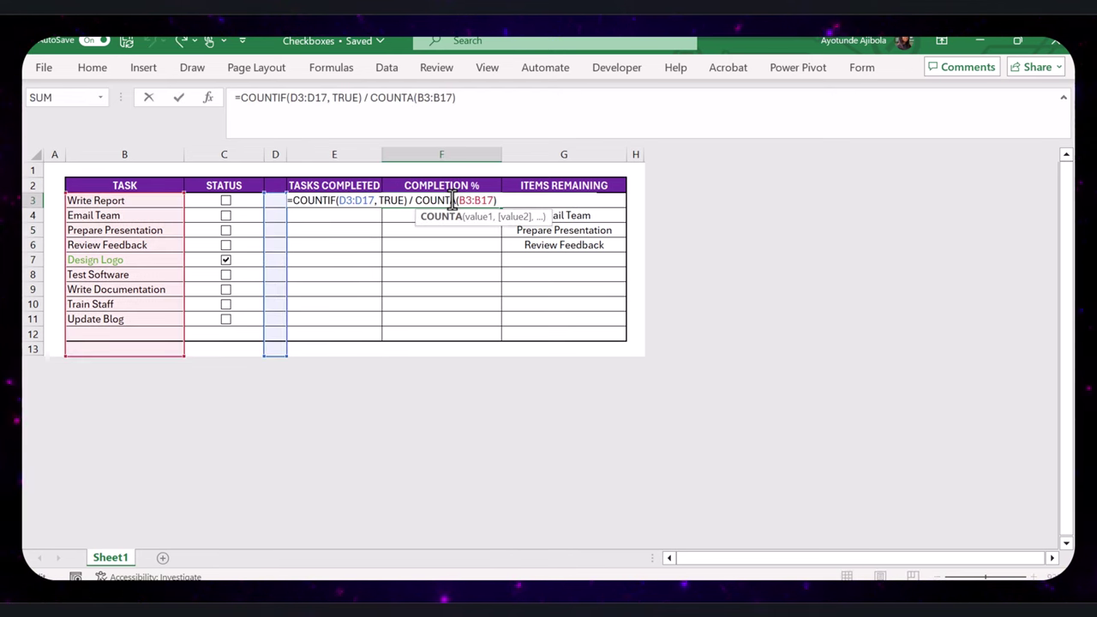
key(Return)
- In the G3 FILTER formula, change B3:B6 to B3:B11 and start editing D3:D6
double_click(573, 201)
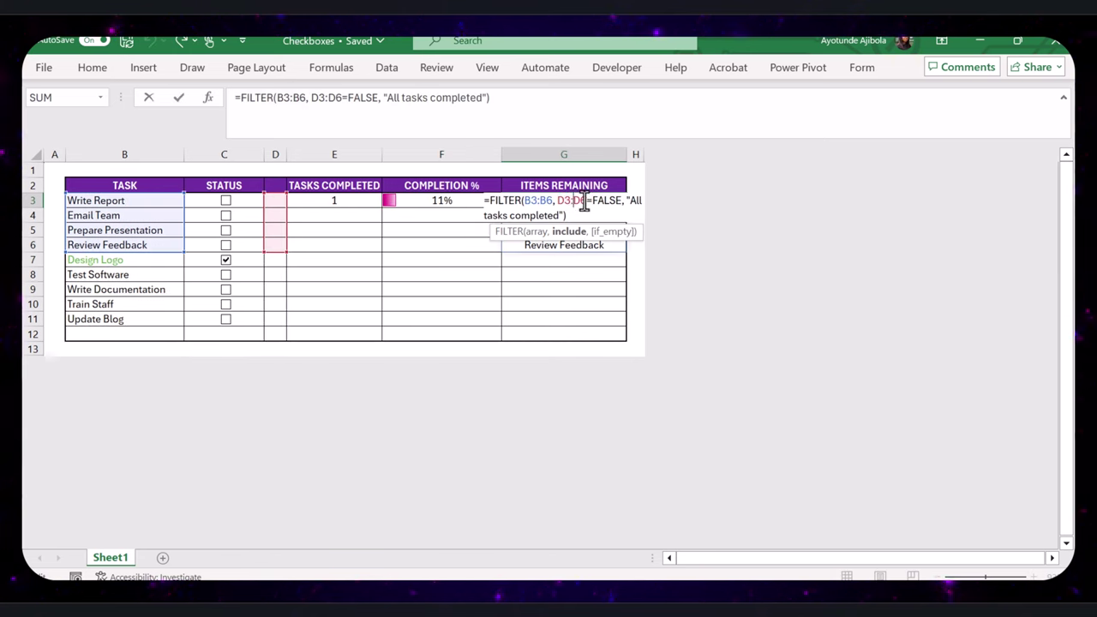
click(542, 200)
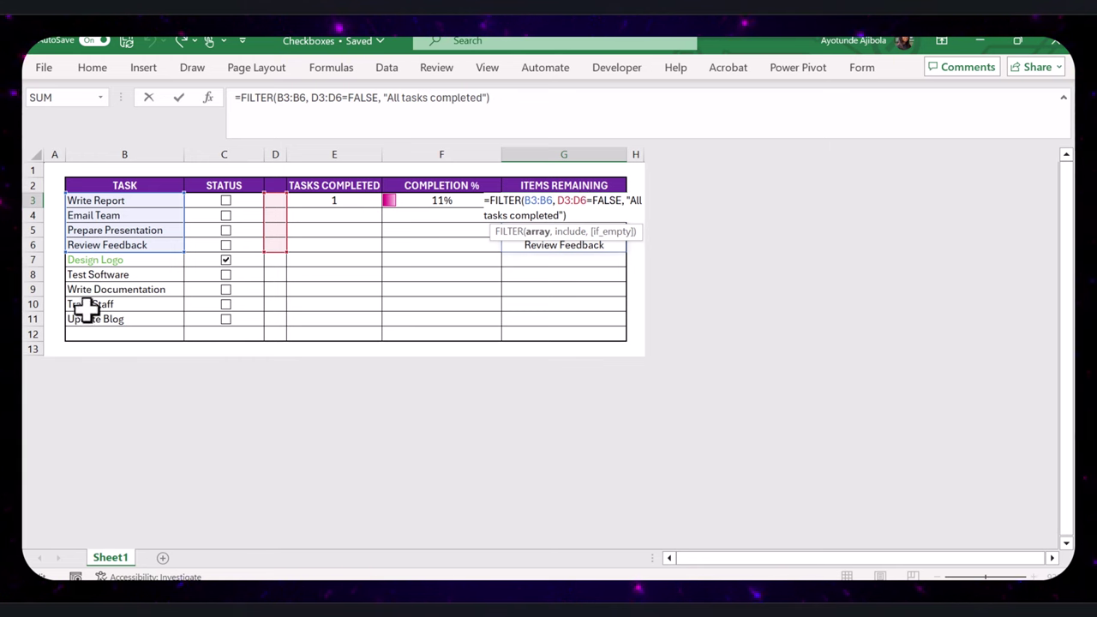
click(563, 191)
key(BackSpace)
text(11)
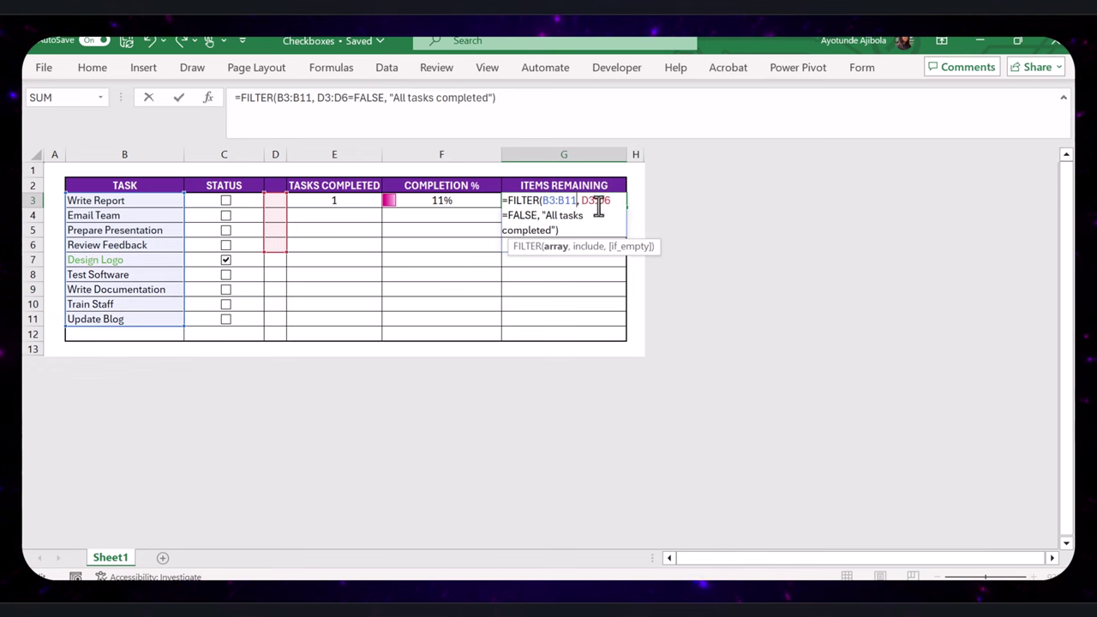
key(BackSpace)
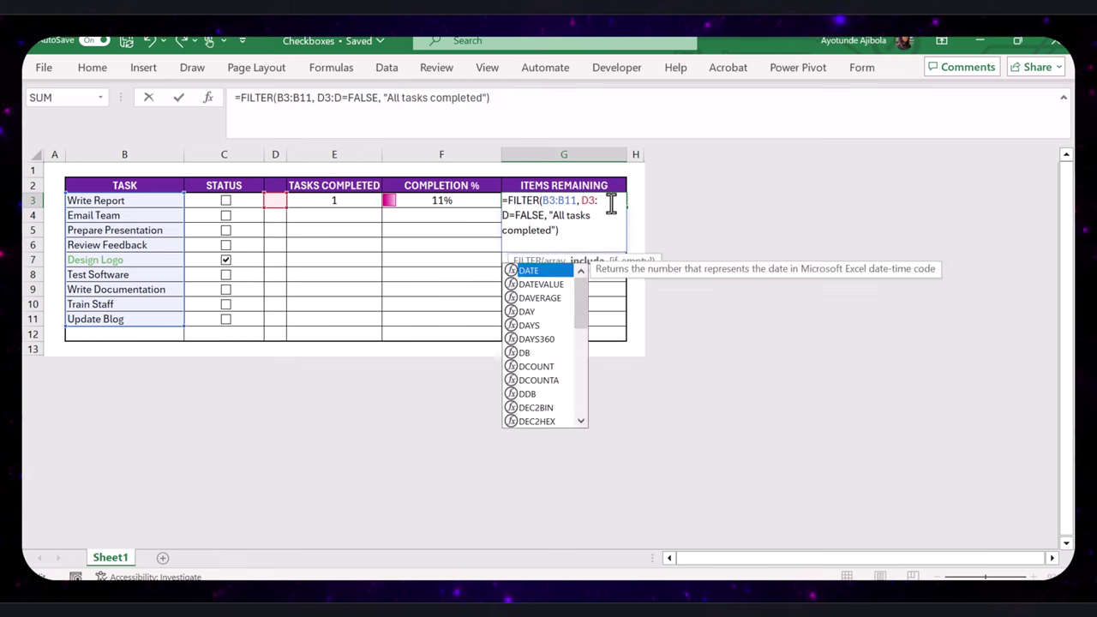
- Finish the range as D3:D11, then toggle Email Team, Review Feedback and Prepare Presentation
text(11)
key(Return)
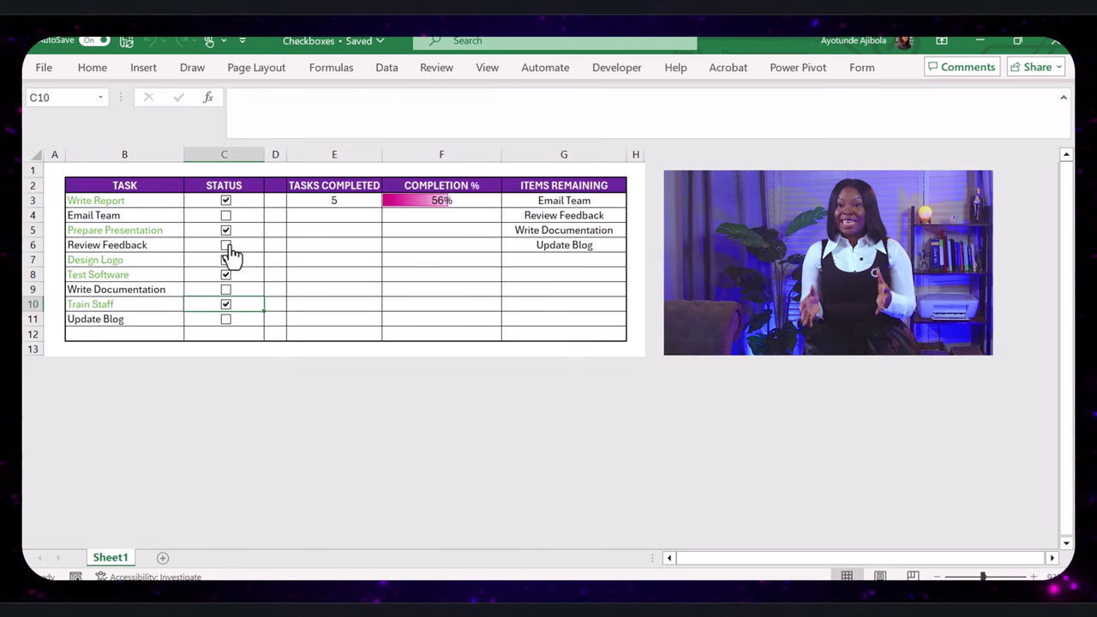
click(225, 245)
click(225, 215)
click(226, 215)
click(226, 245)
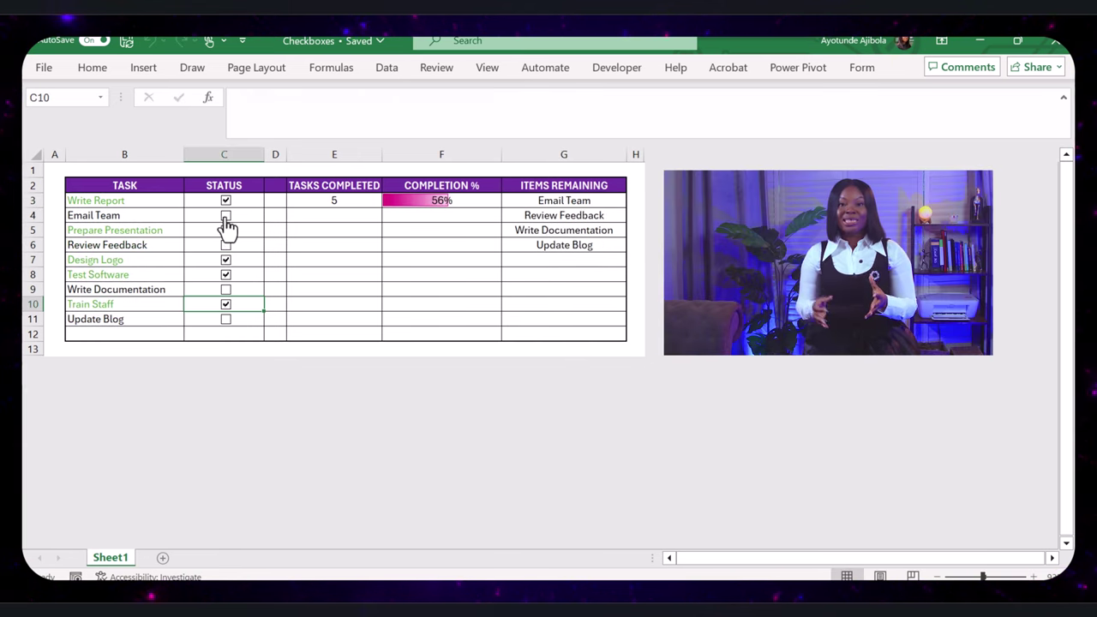
click(226, 231)
click(225, 245)
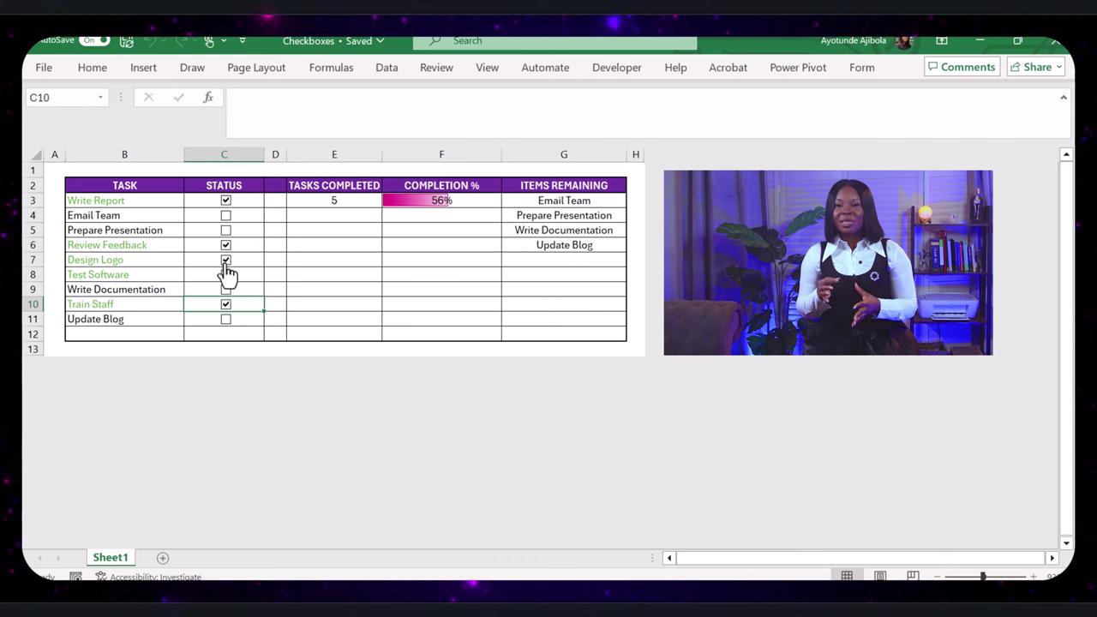
- Toggle Design Logo, Write Documentation, Update Blog, Test Software, Prepare Presentation and Email Team checkboxes
click(225, 260)
click(226, 289)
click(225, 319)
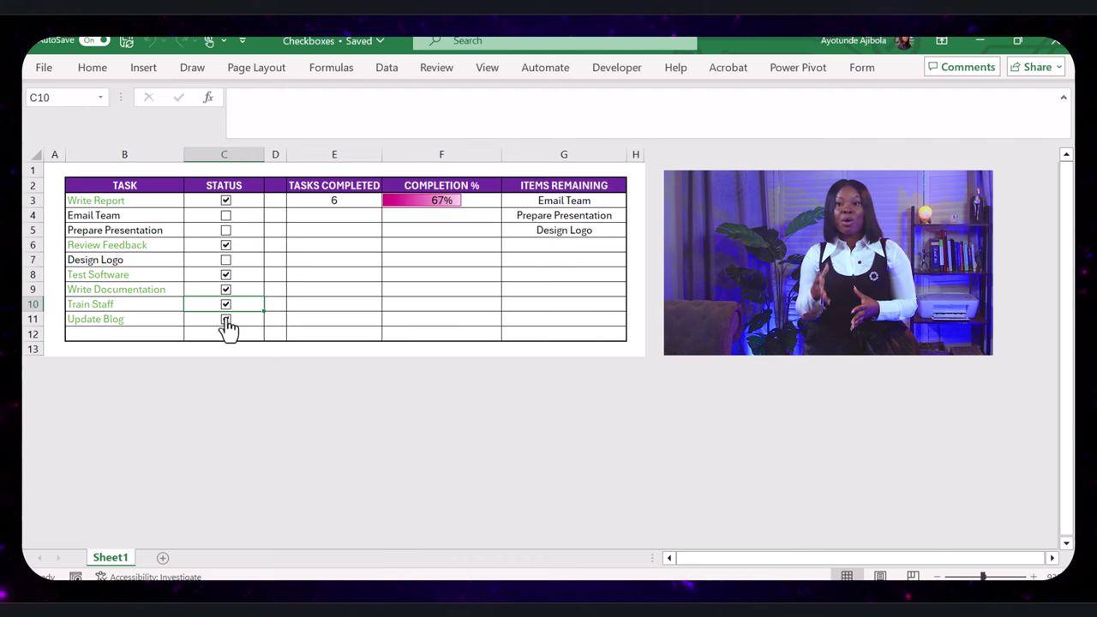
click(226, 275)
click(226, 260)
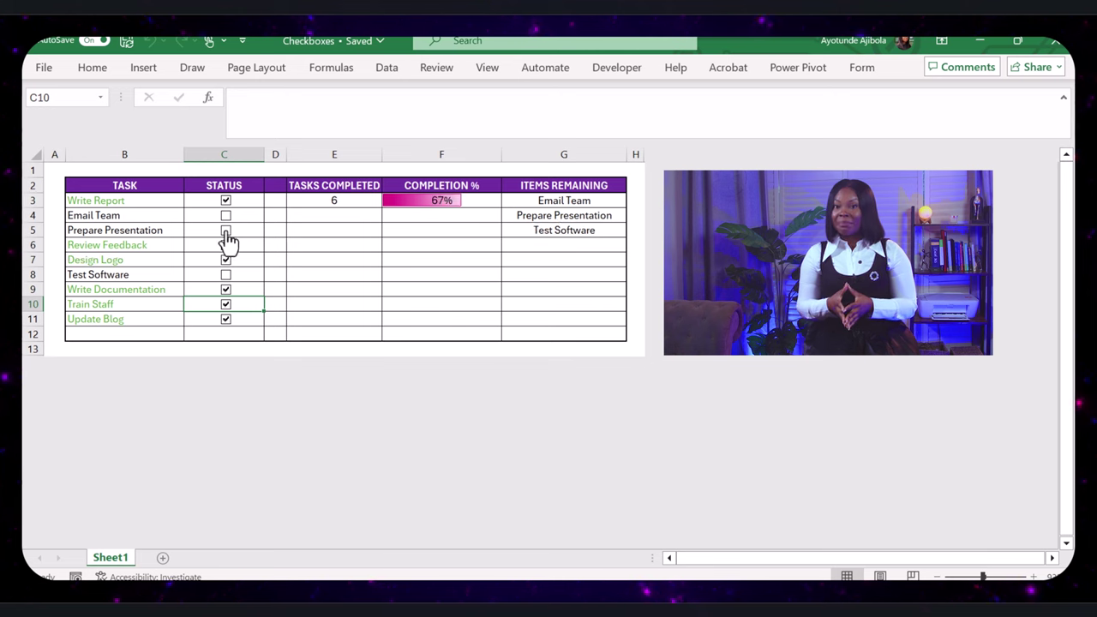
click(225, 230)
click(226, 215)
- Toggle more checkboxes until the tracker shows 4 completed at 44% with five remaining
click(225, 245)
click(226, 260)
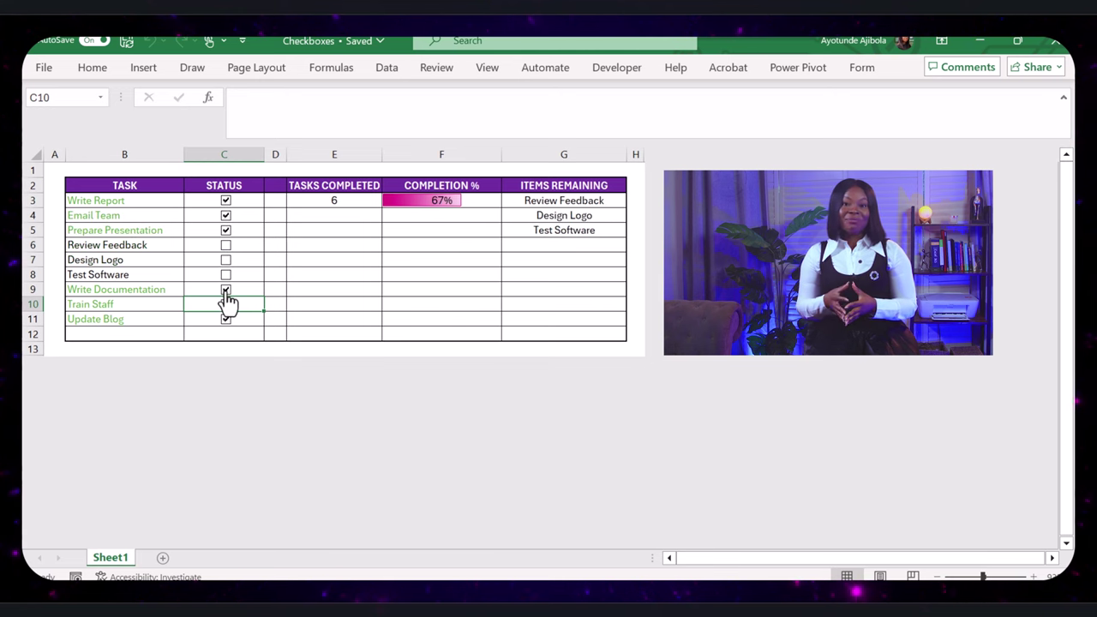
click(225, 290)
click(226, 305)
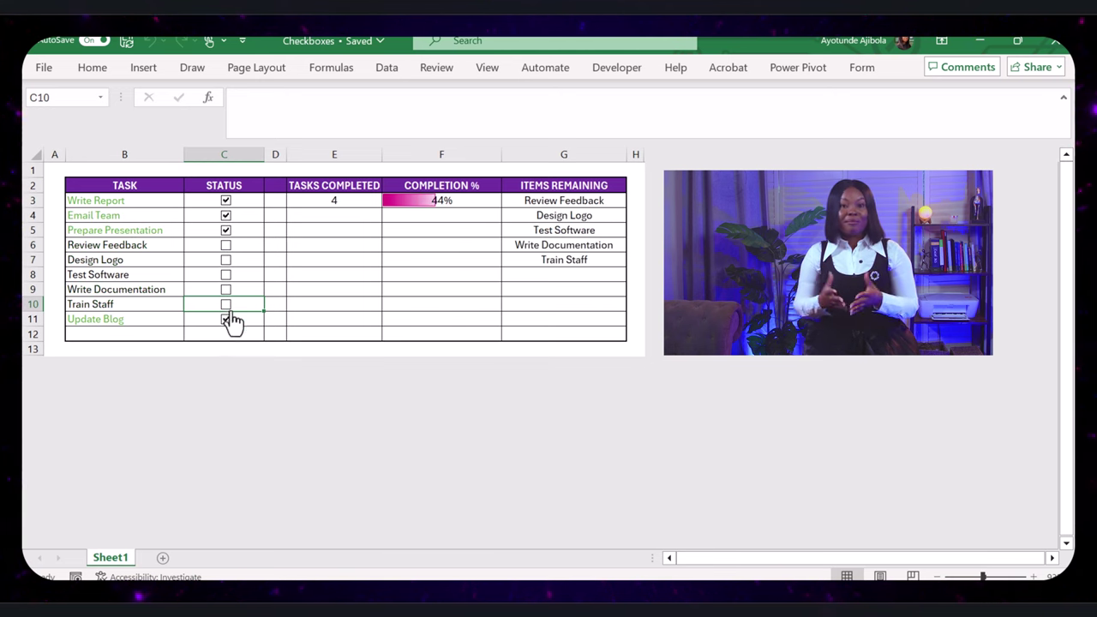
click(226, 320)
click(226, 305)
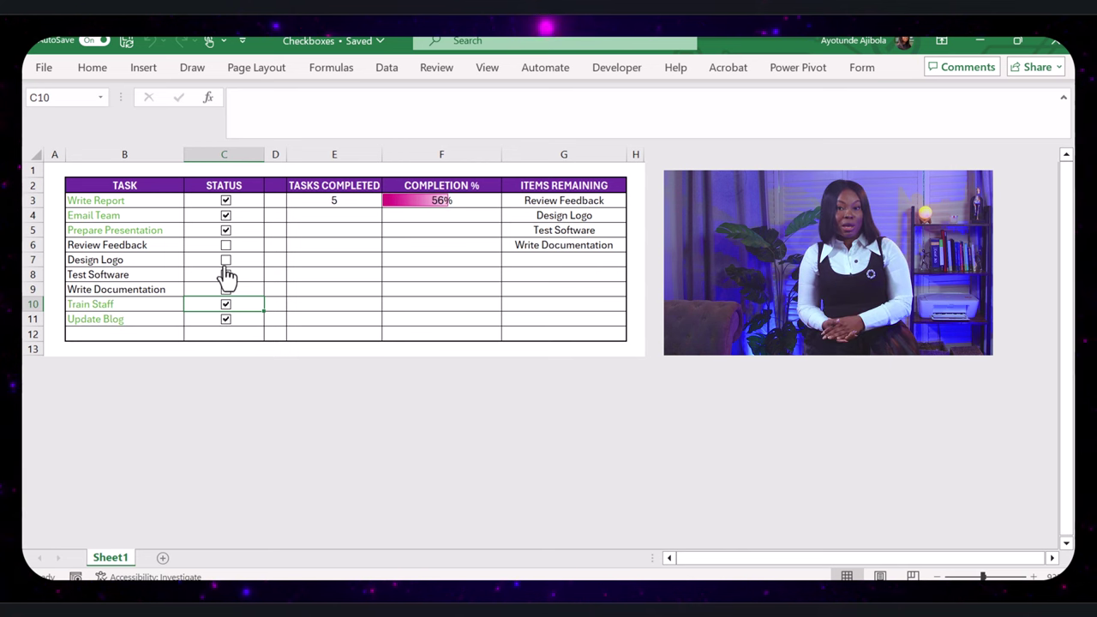
click(225, 260)
click(225, 231)
click(225, 215)
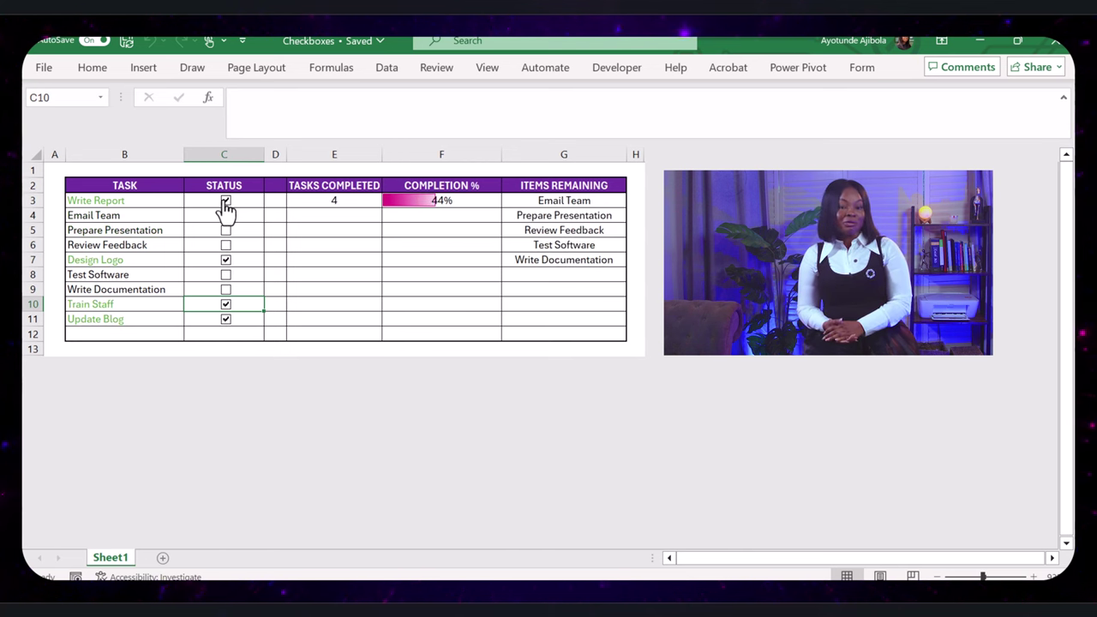